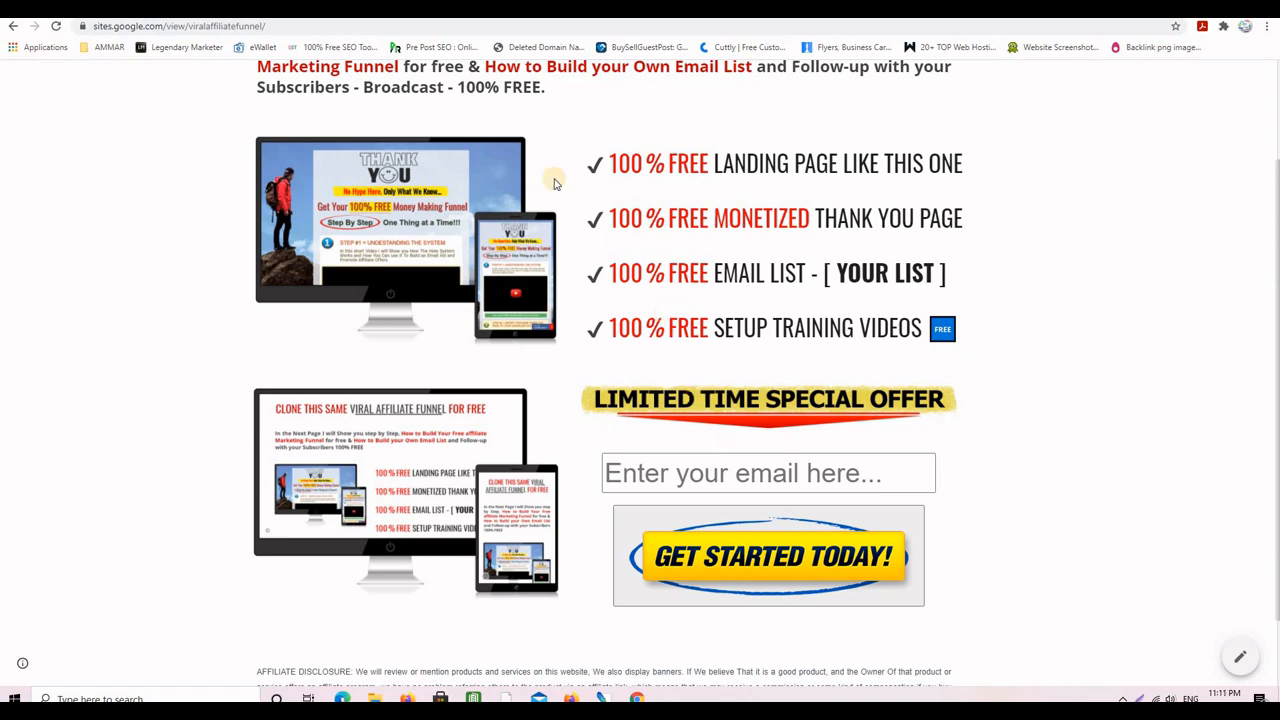
Step: Examine the funnel's thank-you page, from the Step #1 system overview to the optional Step #6 on free PLR products
left_click(270, 8)
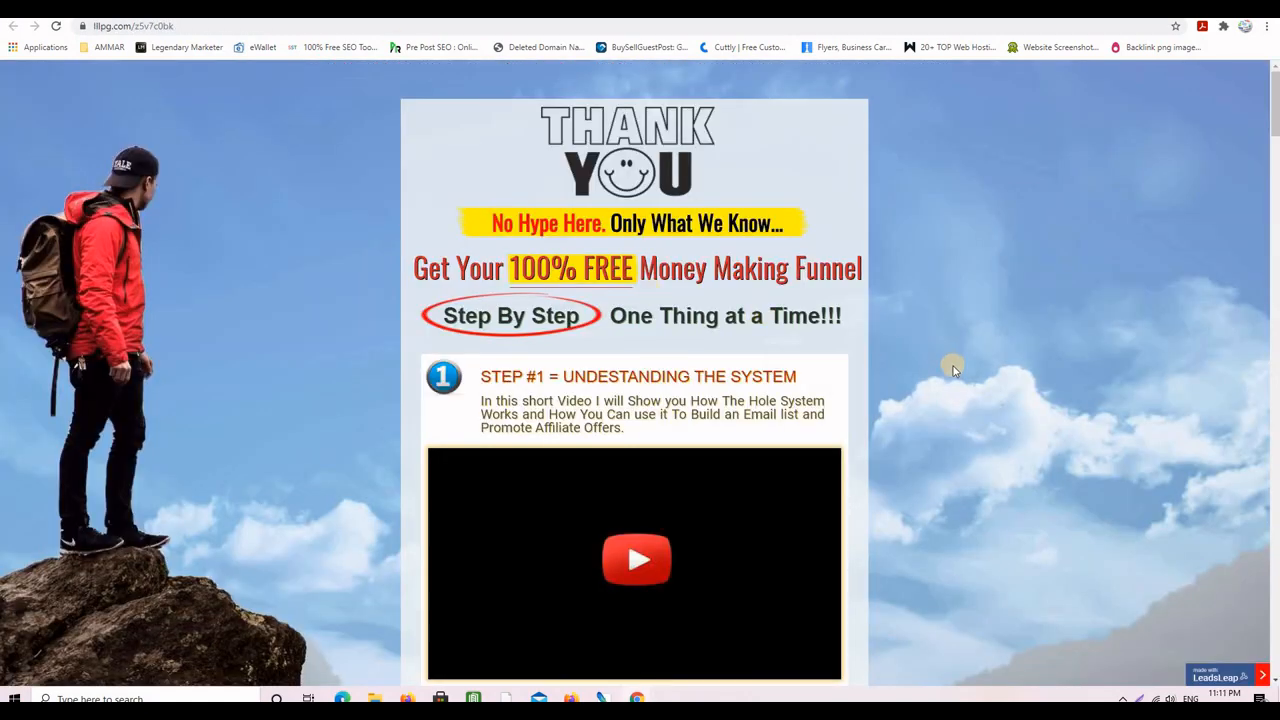
scroll(954, 371, "down", 5)
scroll(954, 371, "down", 10)
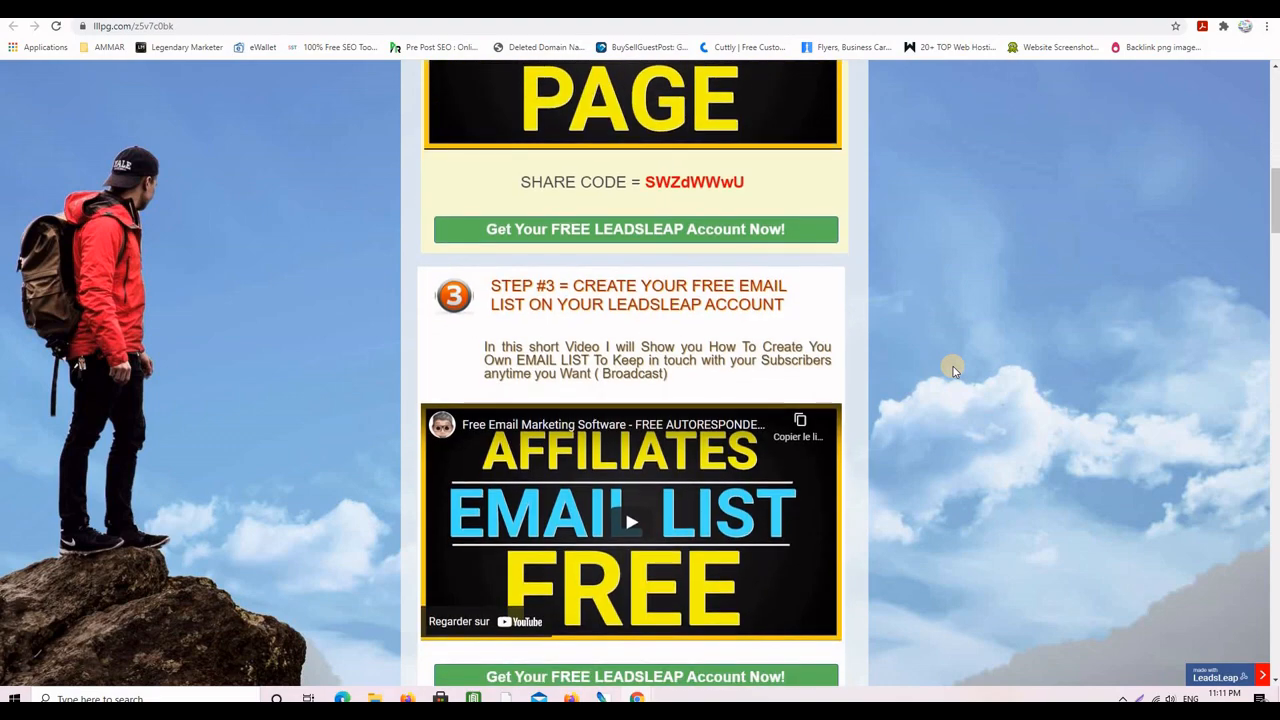
scroll(953, 370, "down", 12)
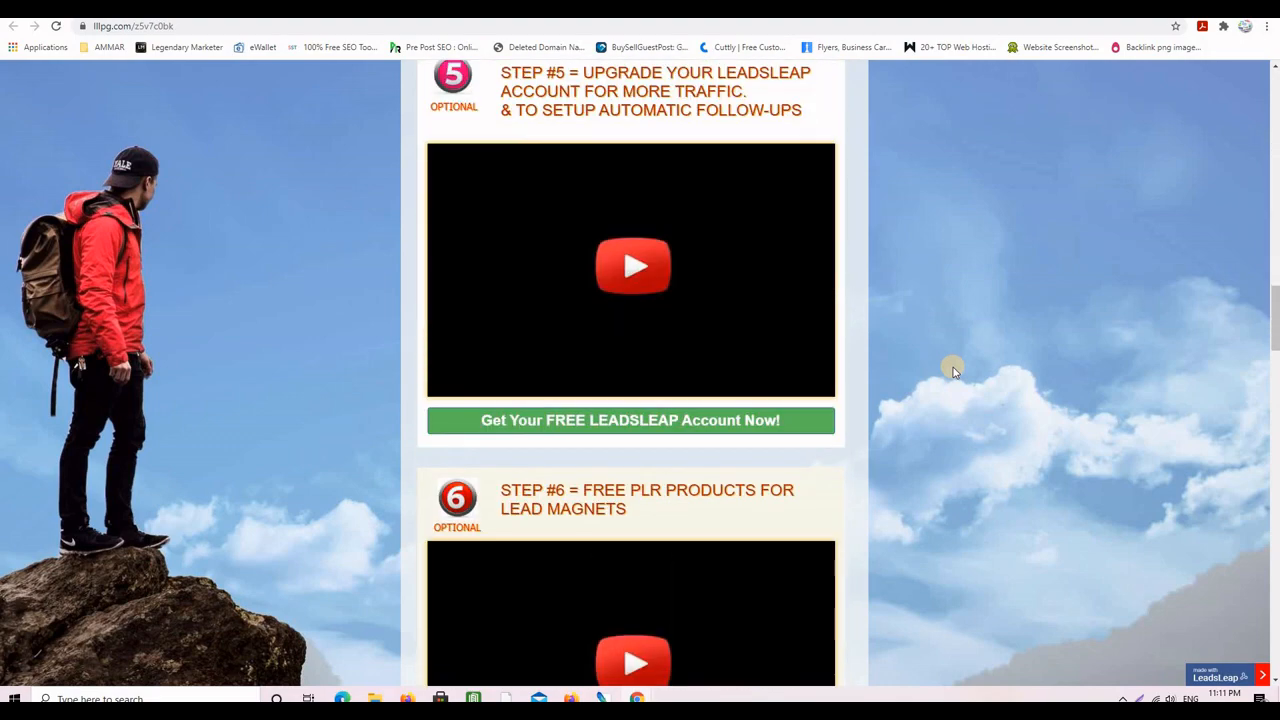
scroll(953, 372, "up", 14)
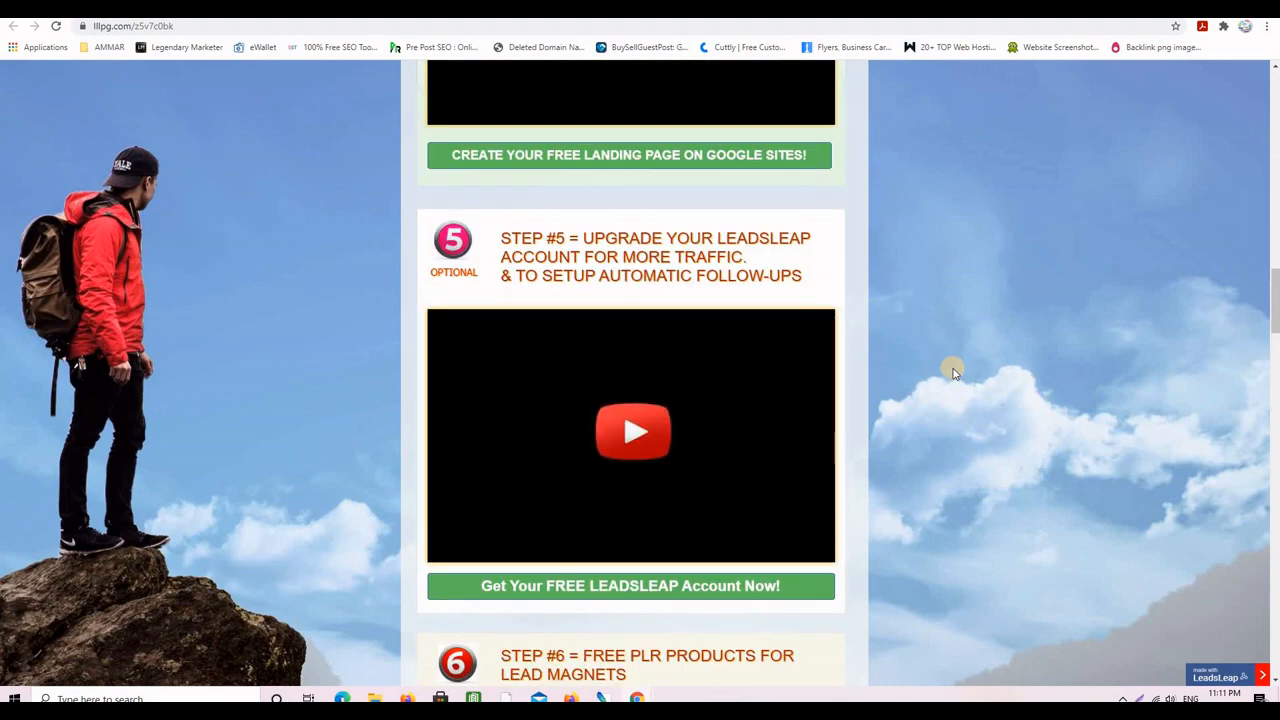
scroll(953, 372, "up", 6)
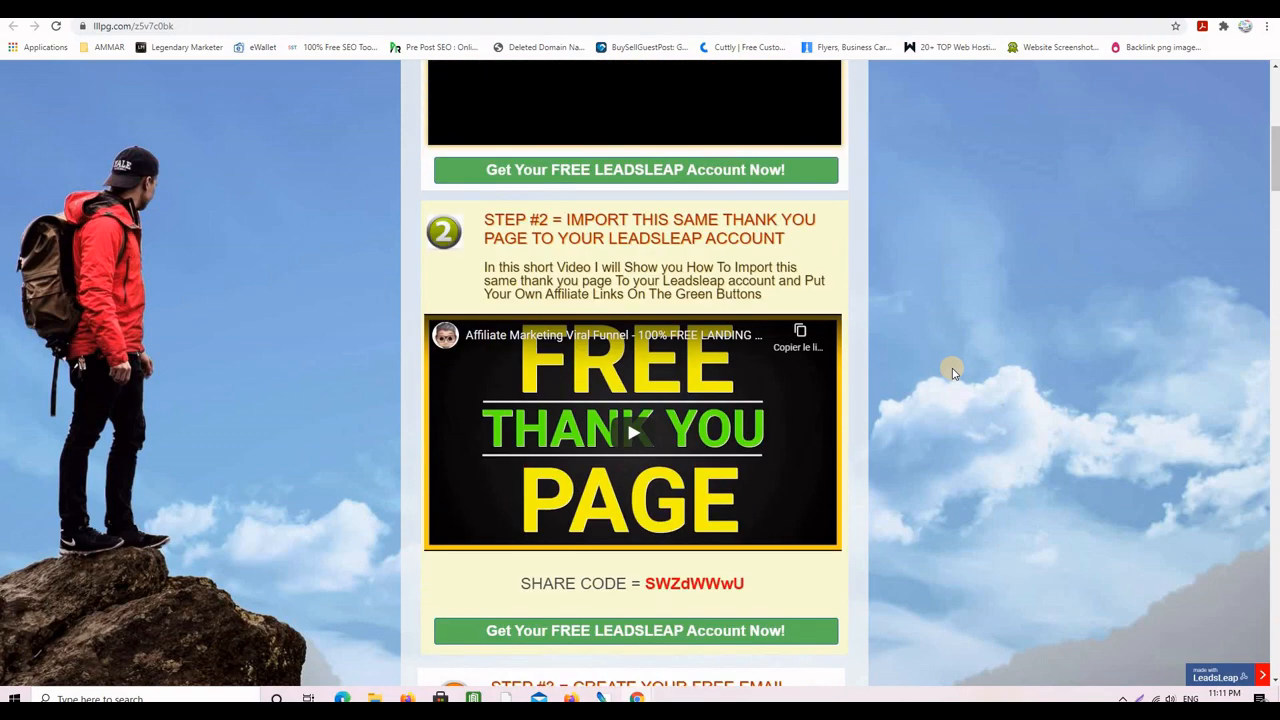
scroll(953, 372, "up", 3)
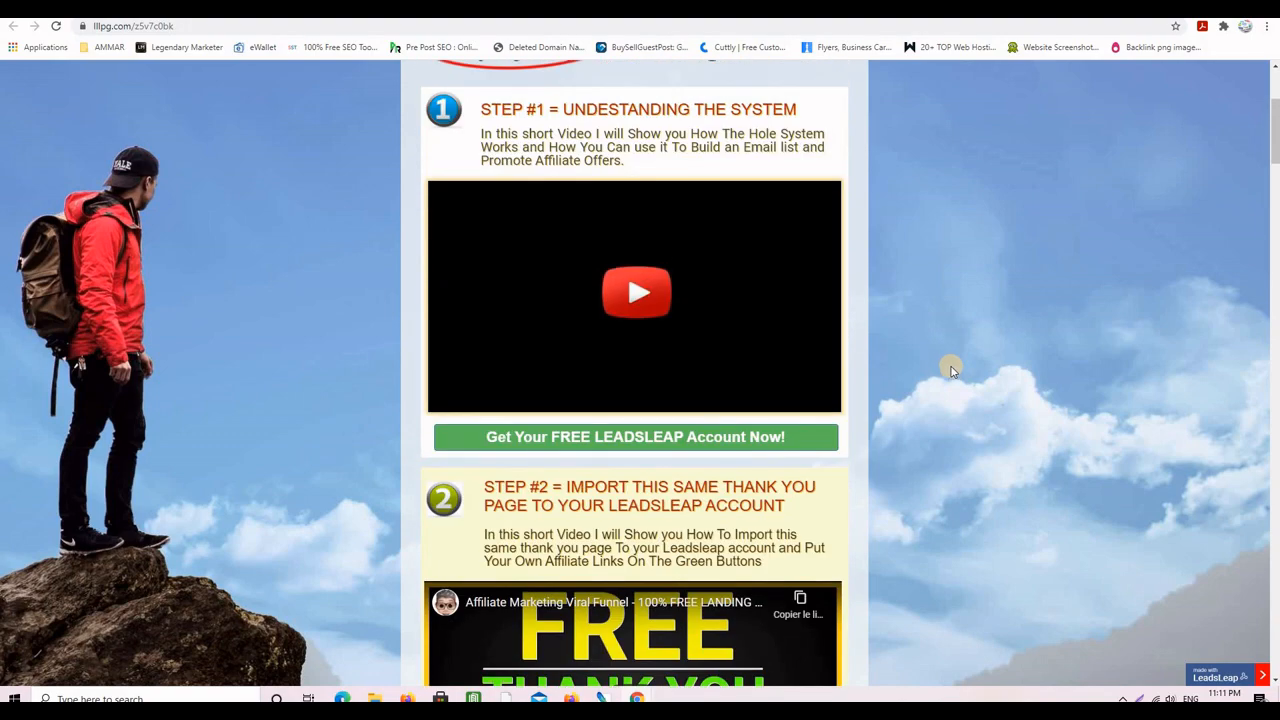
scroll(945, 362, "up", 2)
scroll(945, 365, "down", 2)
scroll(945, 368, "down", 6)
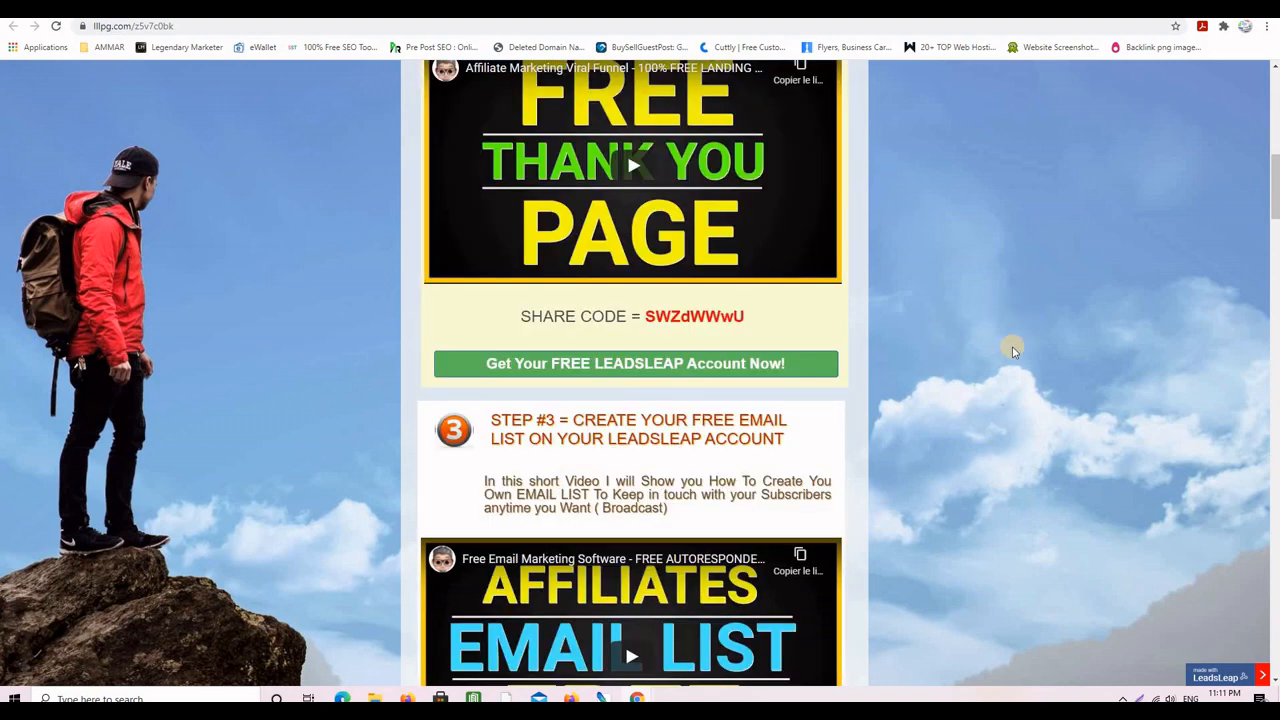
scroll(1013, 350, "up", 4)
scroll(1012, 352, "down", 10)
scroll(1010, 357, "up", 4)
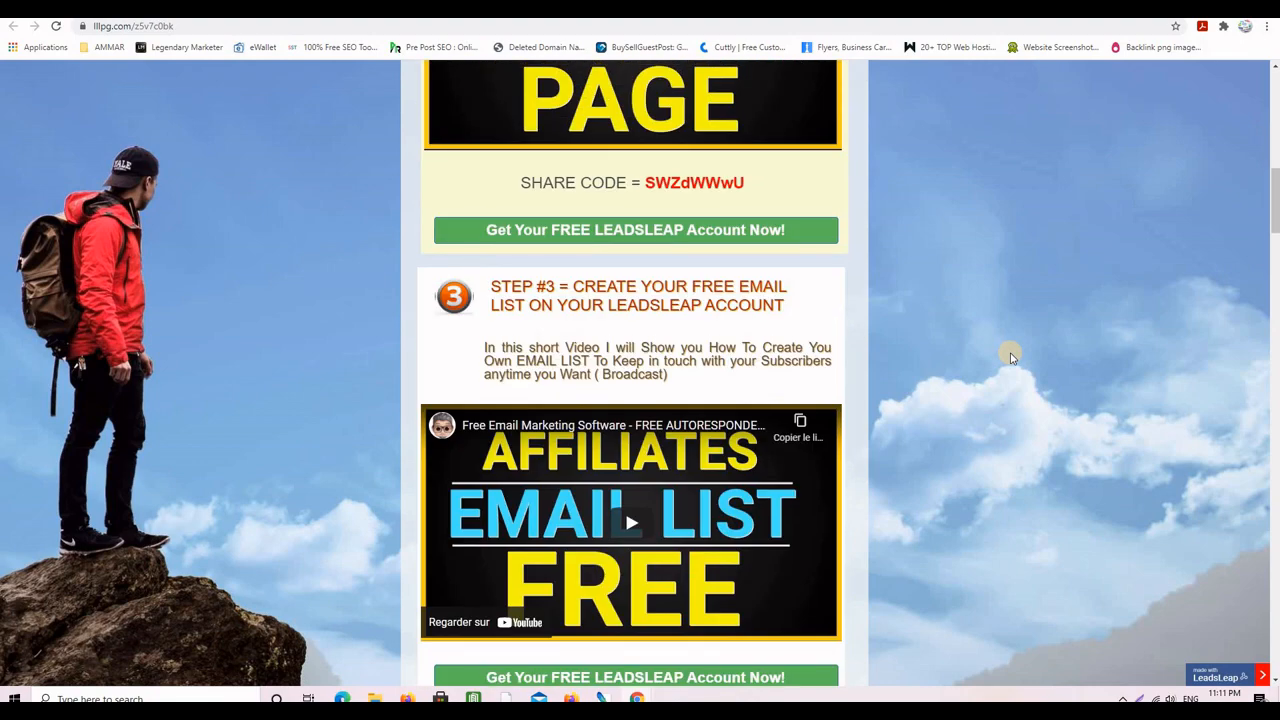
scroll(1010, 356, "down", 4)
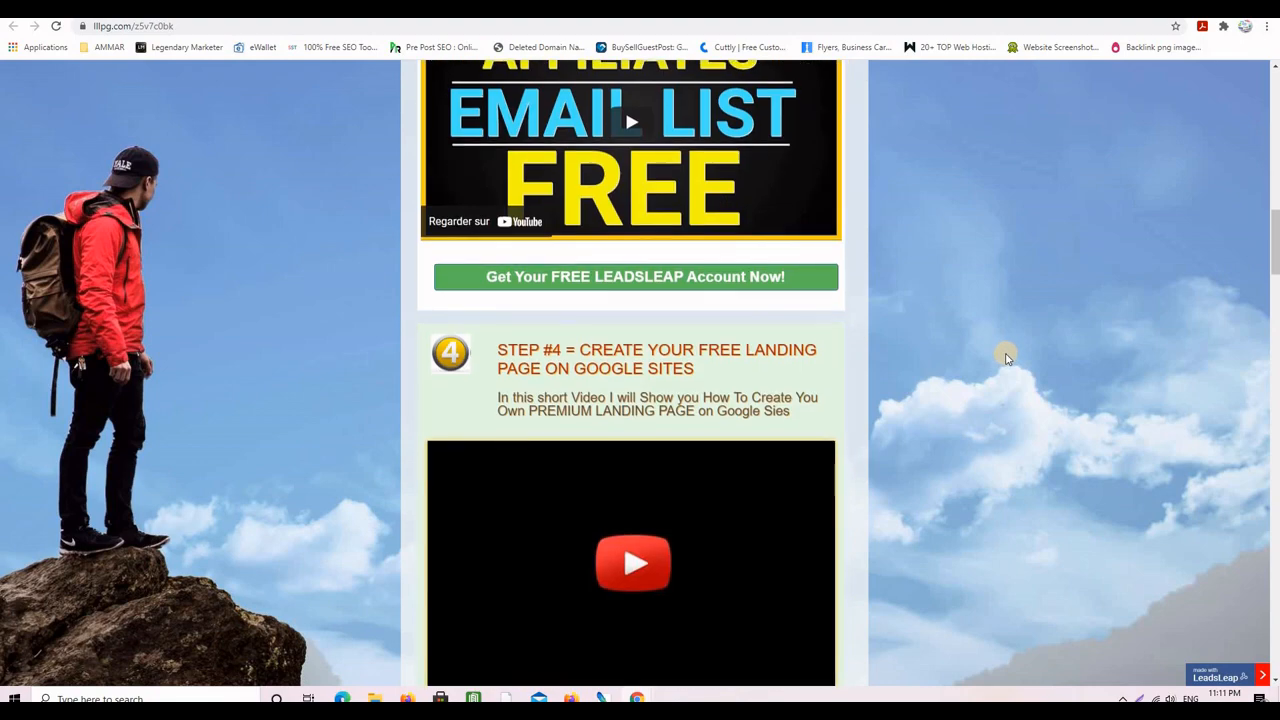
scroll(1005, 356, "up", 7)
scroll(1000, 345, "up", 4)
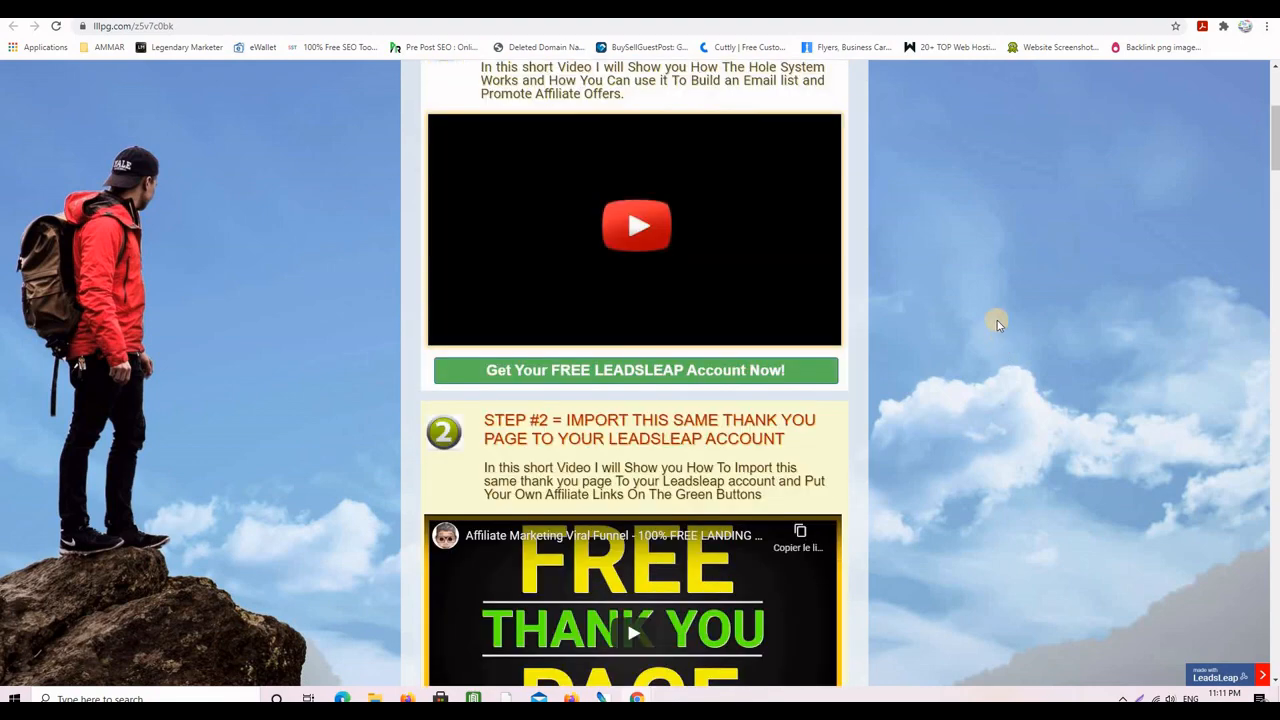
Step: Return to the published viral affiliate funnel landing page and review it from the headline to the affiliate disclosure
left_click(675, 9)
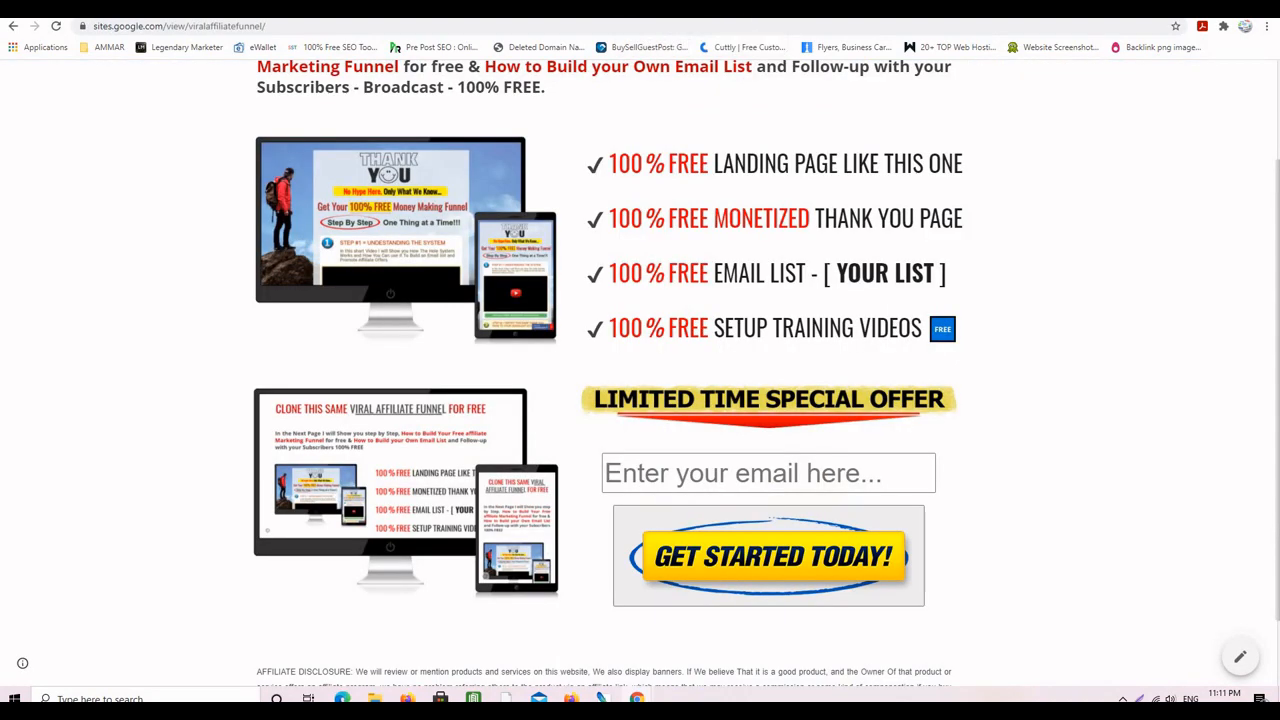
scroll(1093, 310, "up", 2)
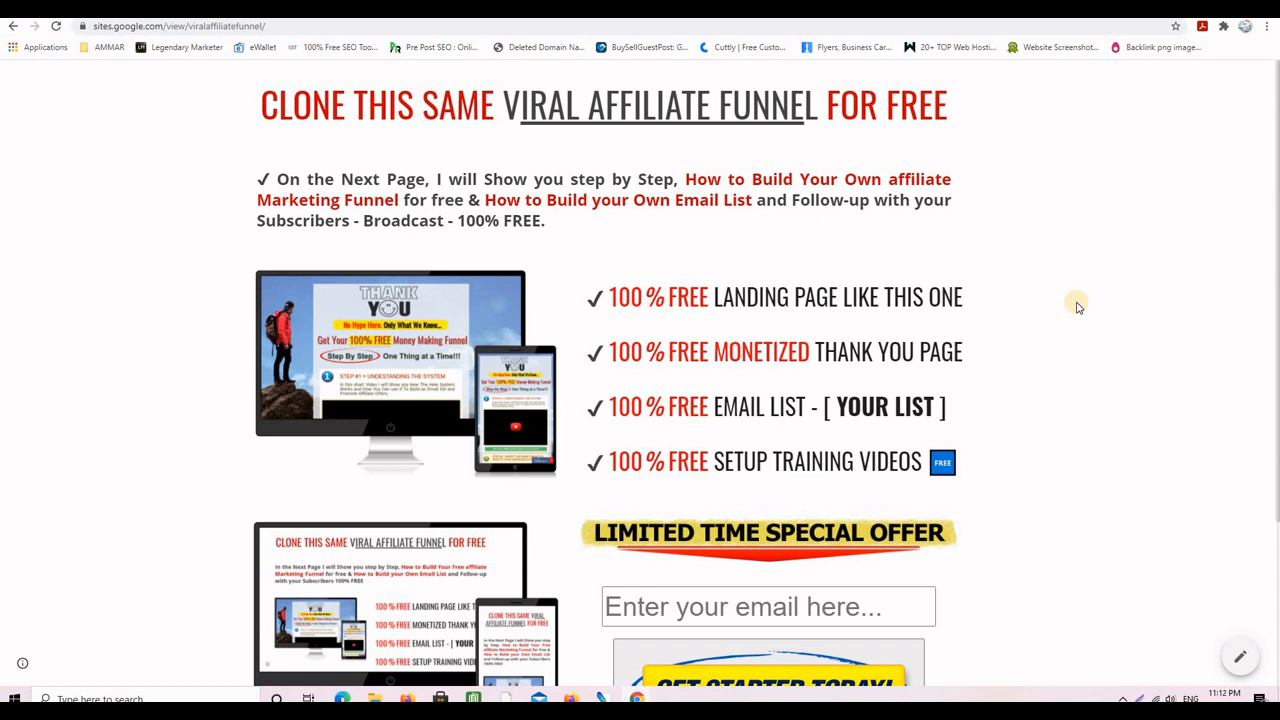
scroll(1016, 362, "down", 2)
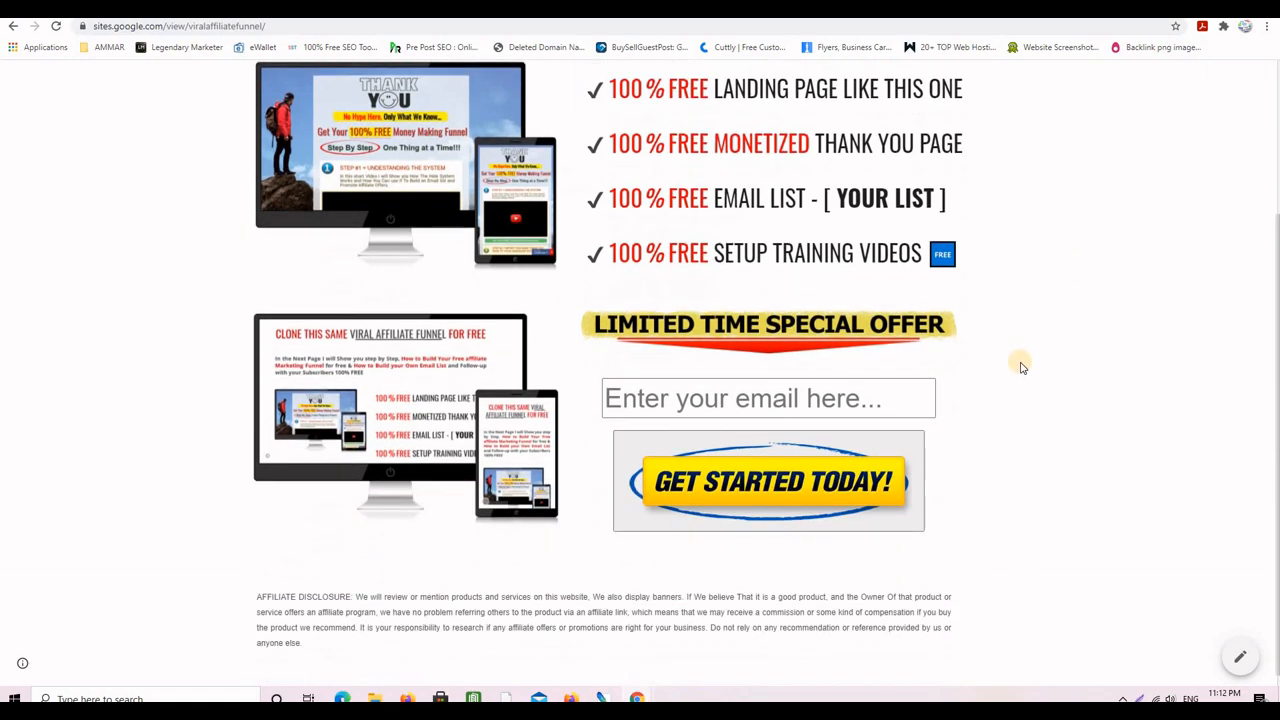
scroll(1024, 366, "up", 2)
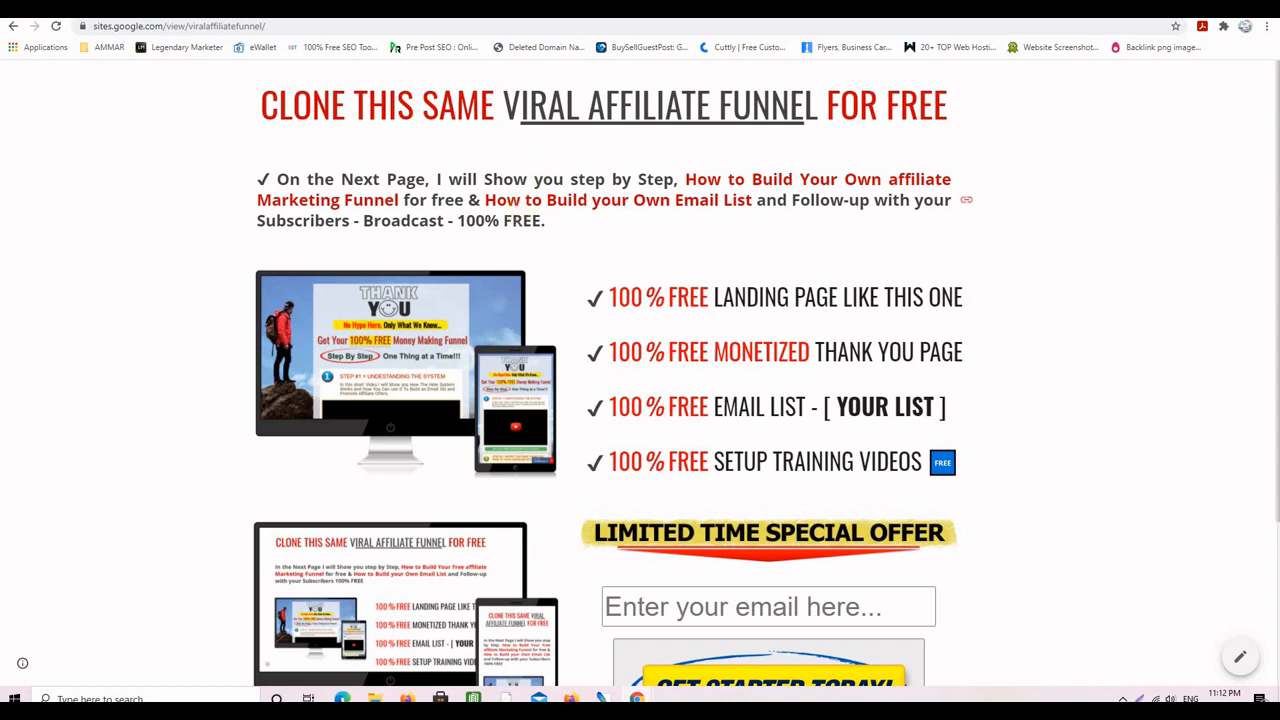
Step: Create a new blank site in Google Sites and apply the Impression theme
left_click(500, 8)
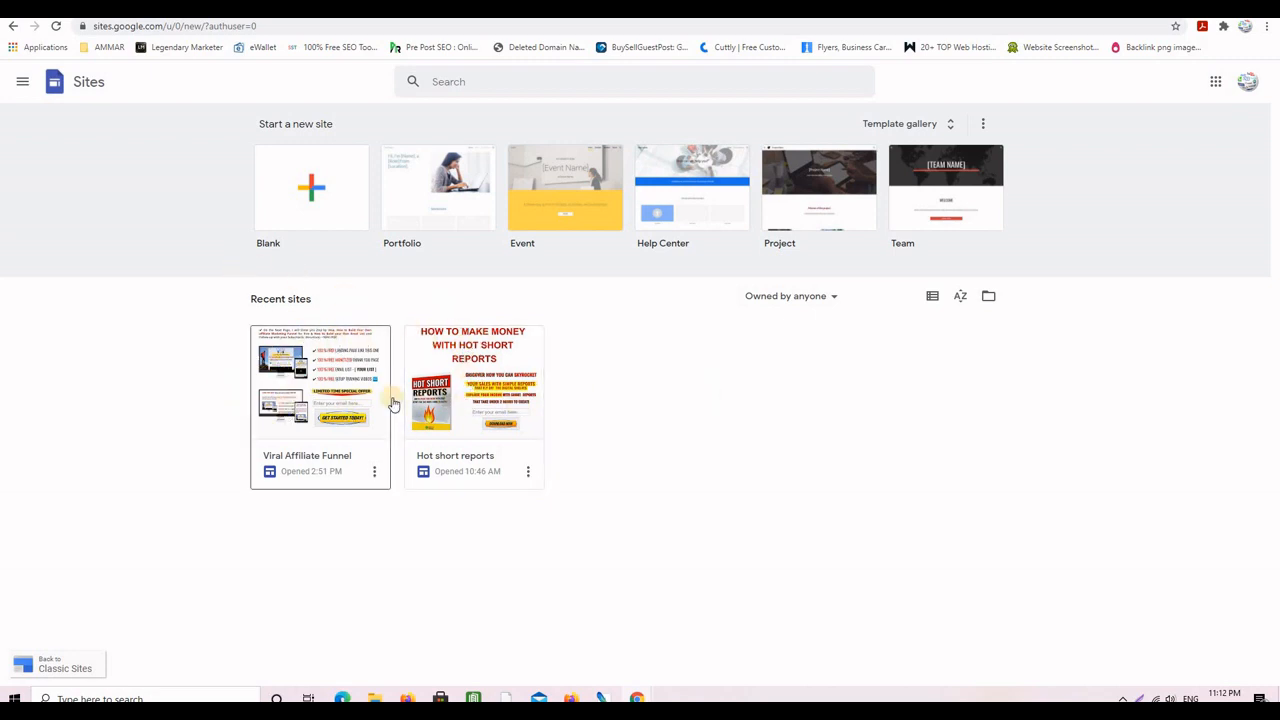
left_click(310, 187)
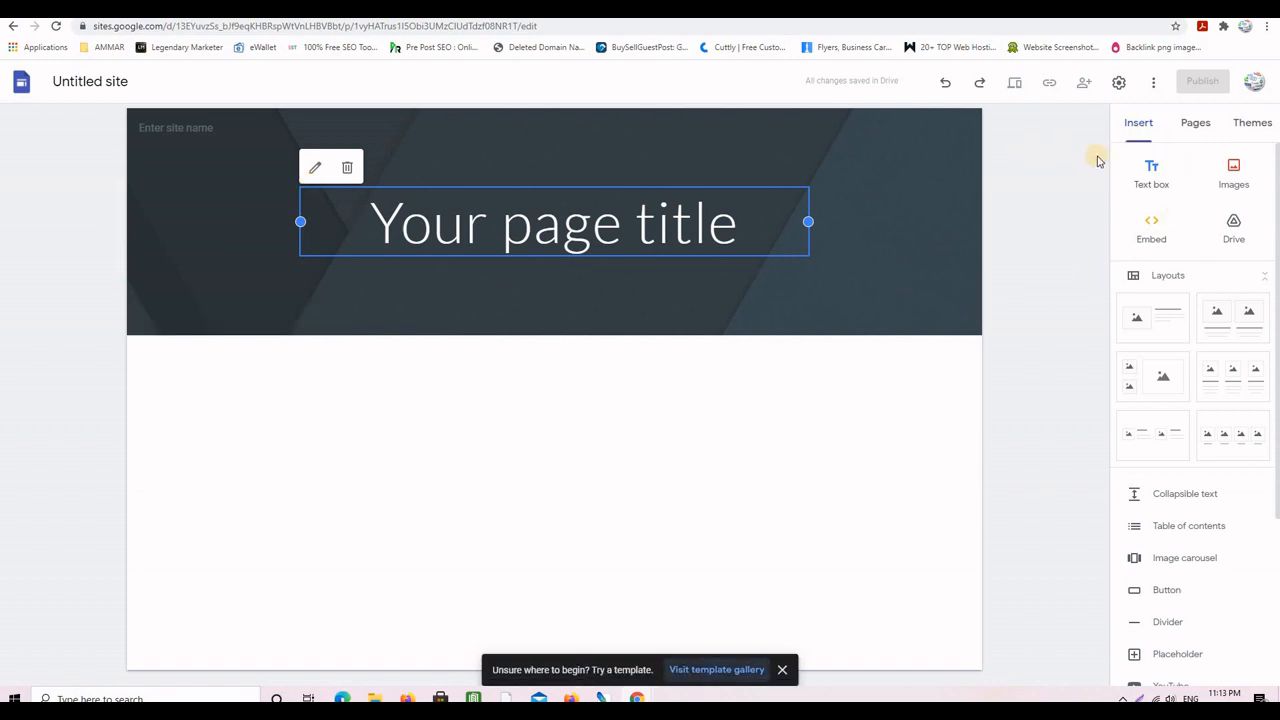
left_click(1251, 123)
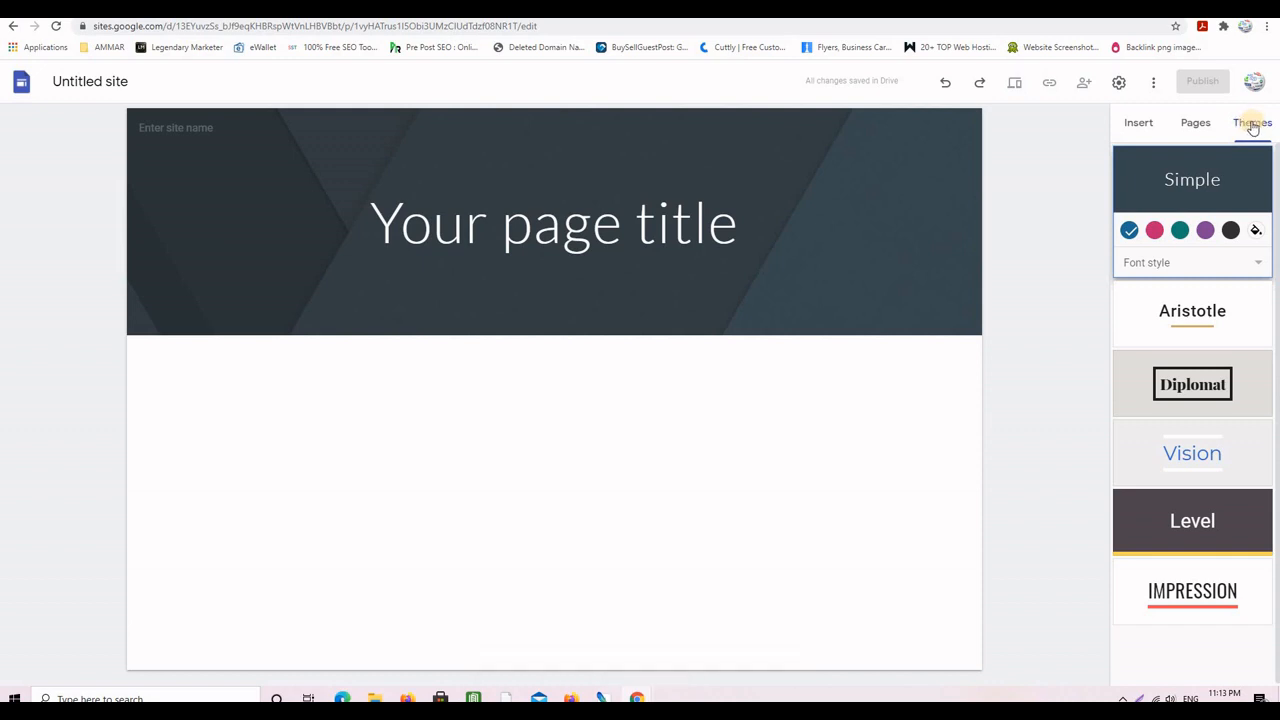
left_click(1191, 594)
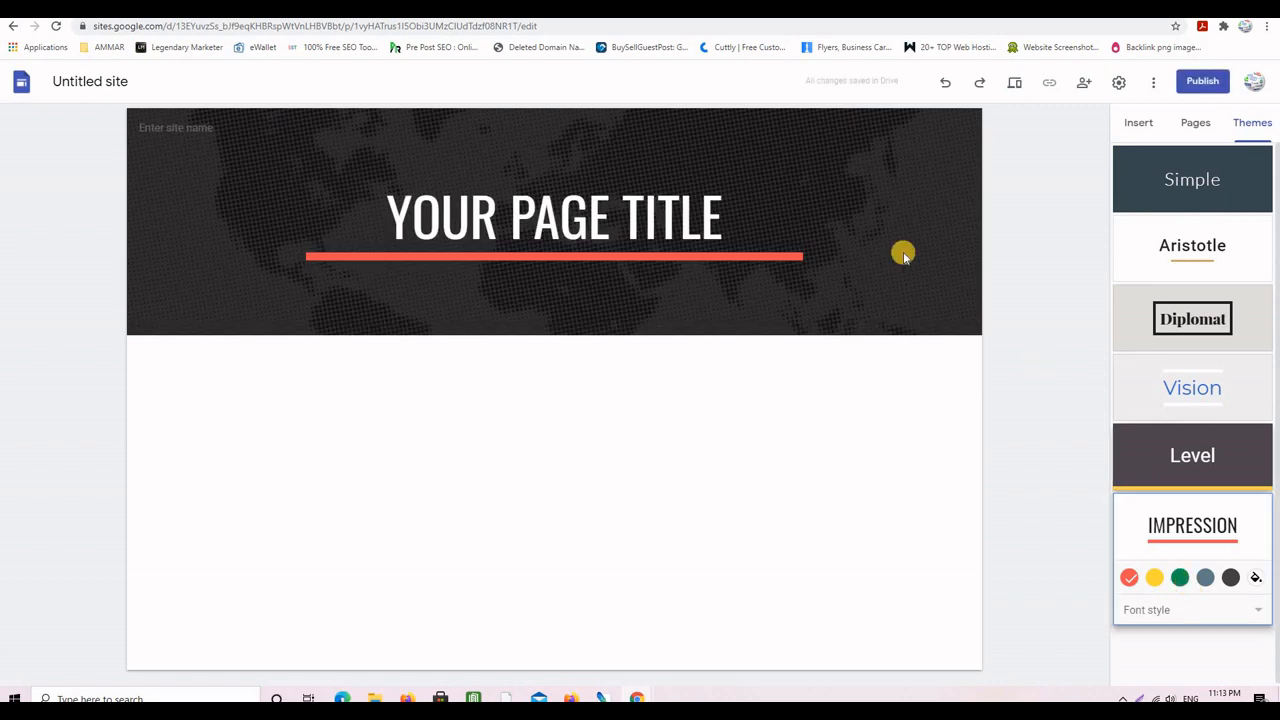
Step: Delete the page title header section and rename the site document as "Viral affiliates"
left_click(113, 224)
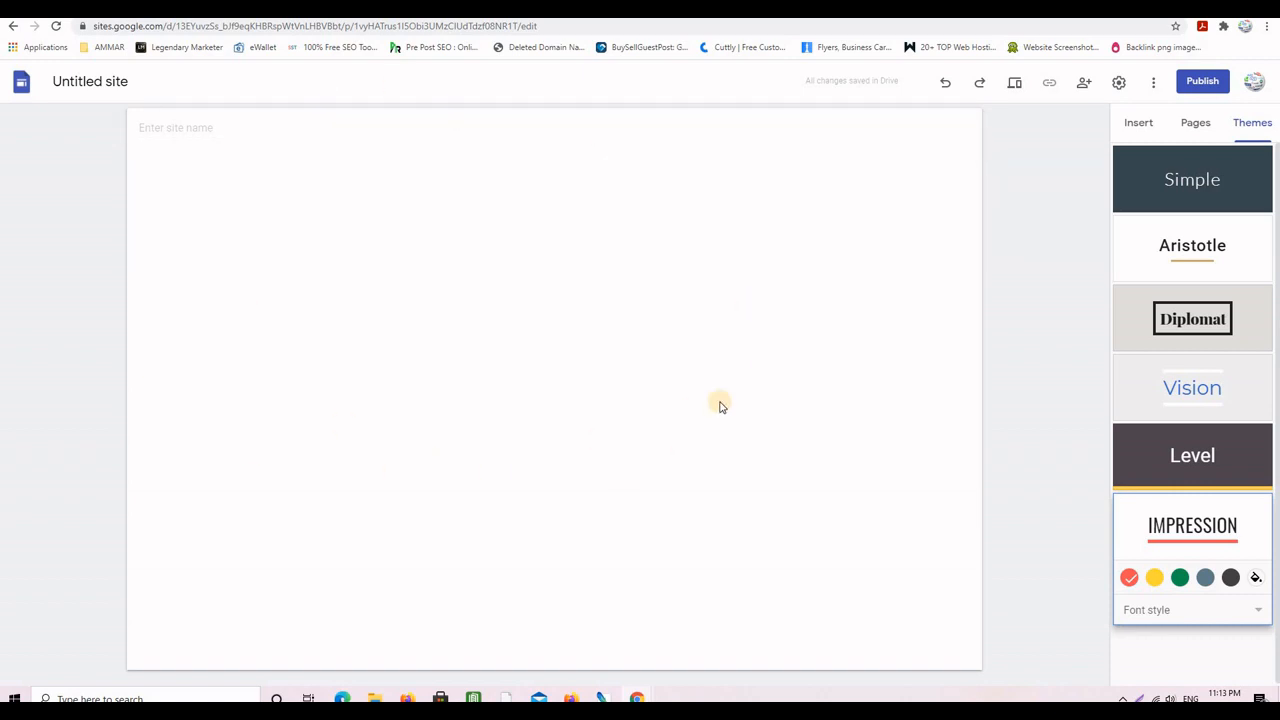
left_click(103, 82)
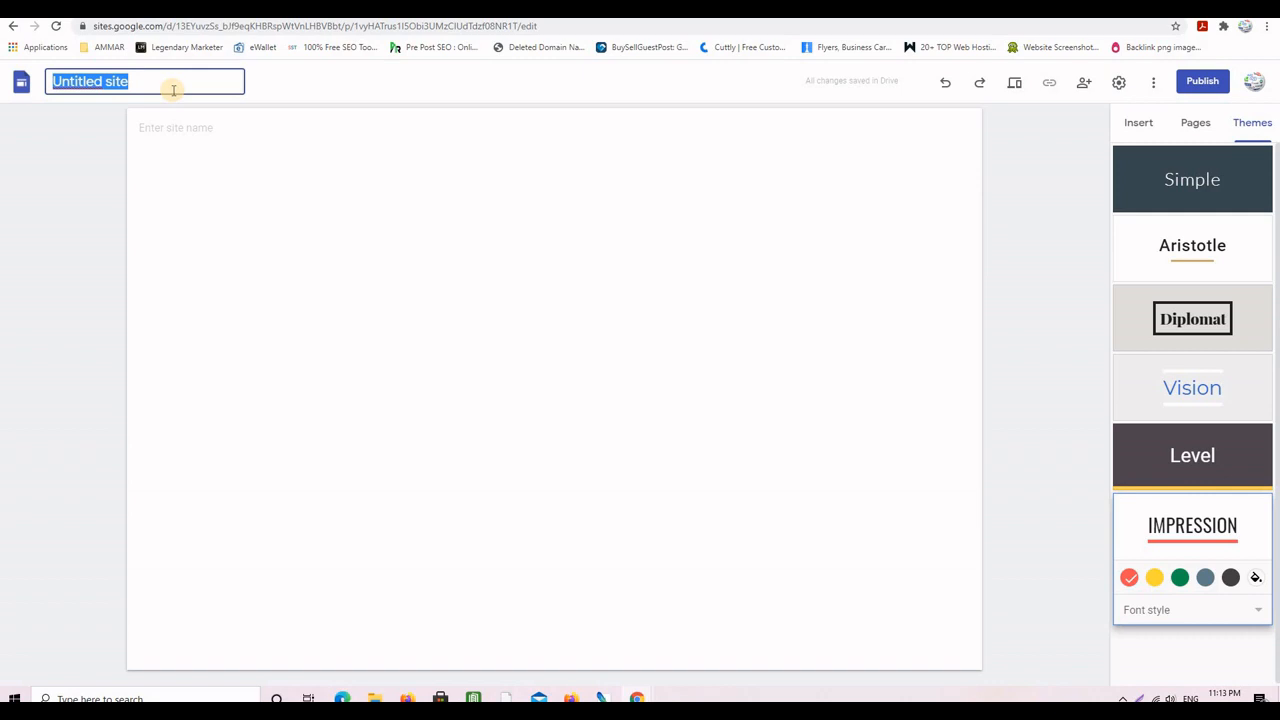
type("Viral affiliates")
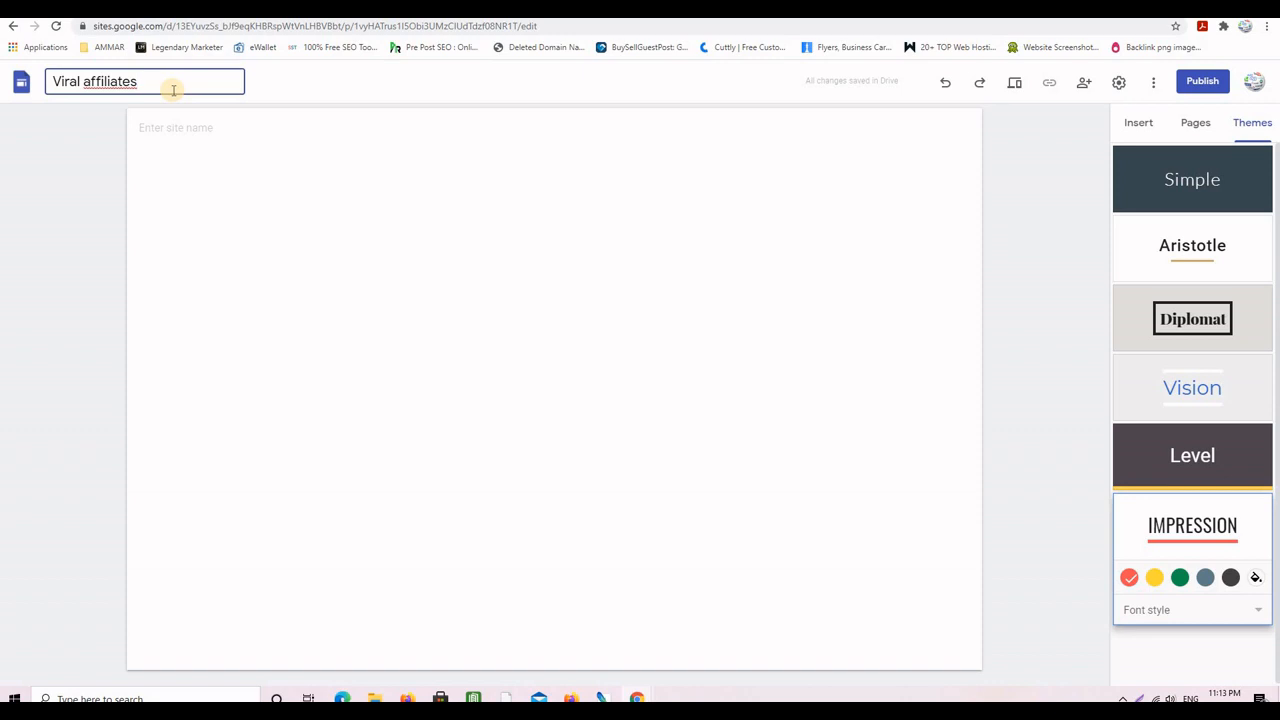
key("Return")
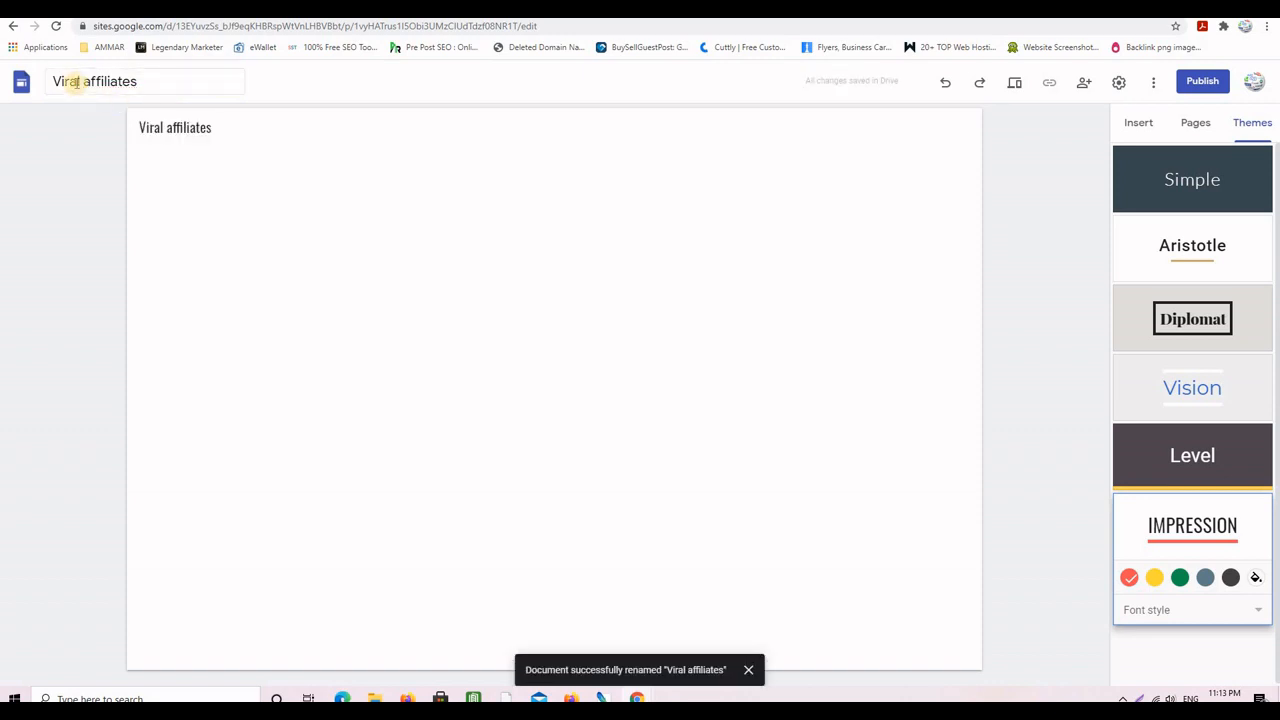
Step: Clear the site name text shown at the head of the page
left_click(217, 129)
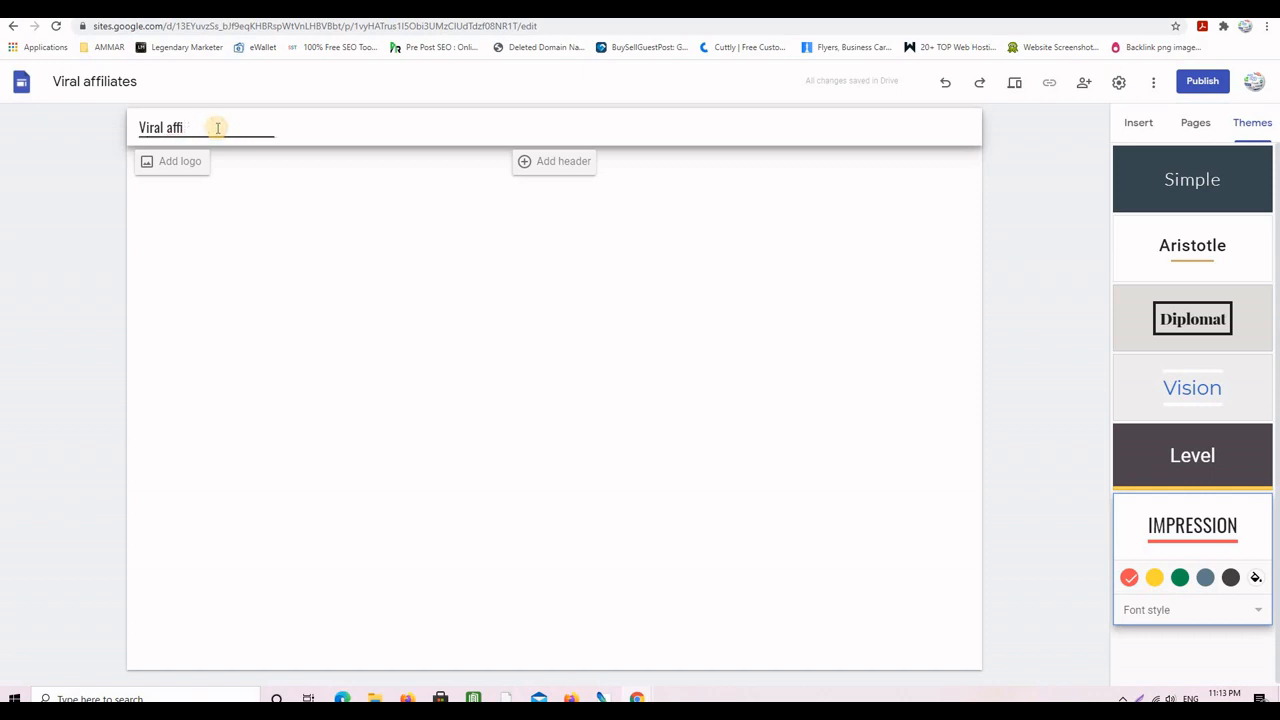
key("BackSpace")
key("BackSpace")
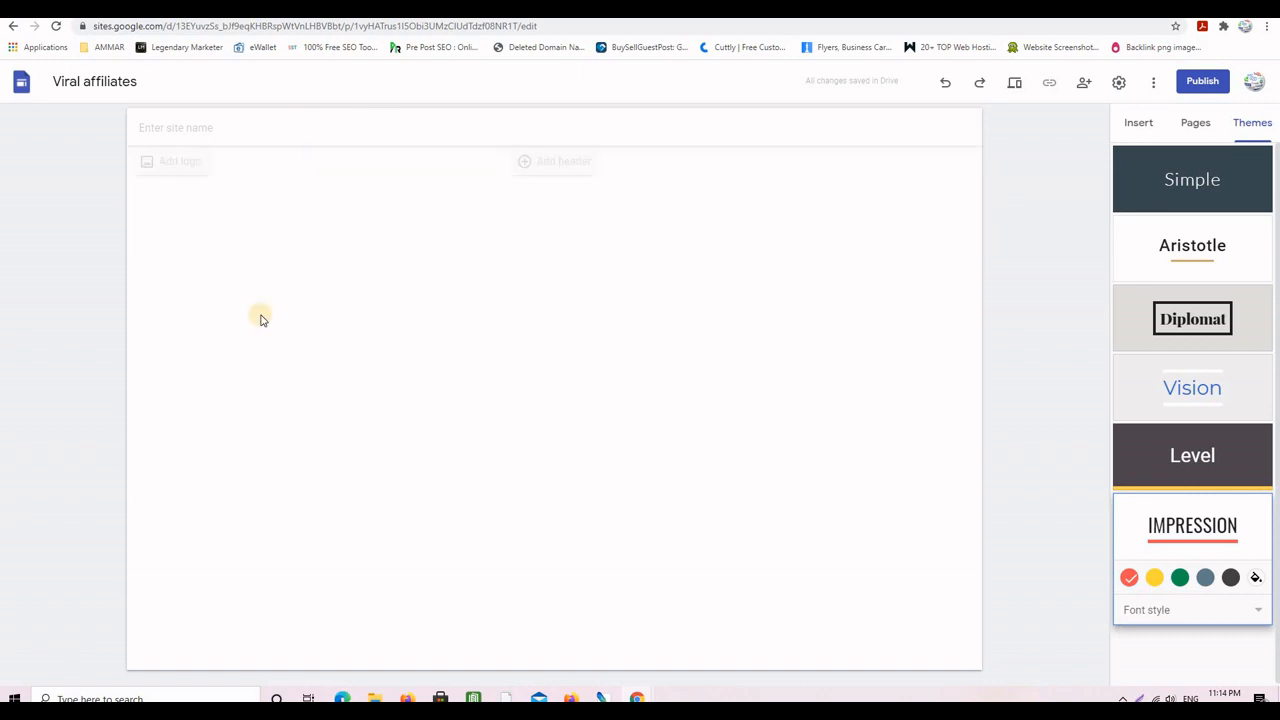
Step: Look through the insertable page elements and examine the layout of the published funnel landing page down to its disclosure
left_click(1137, 124)
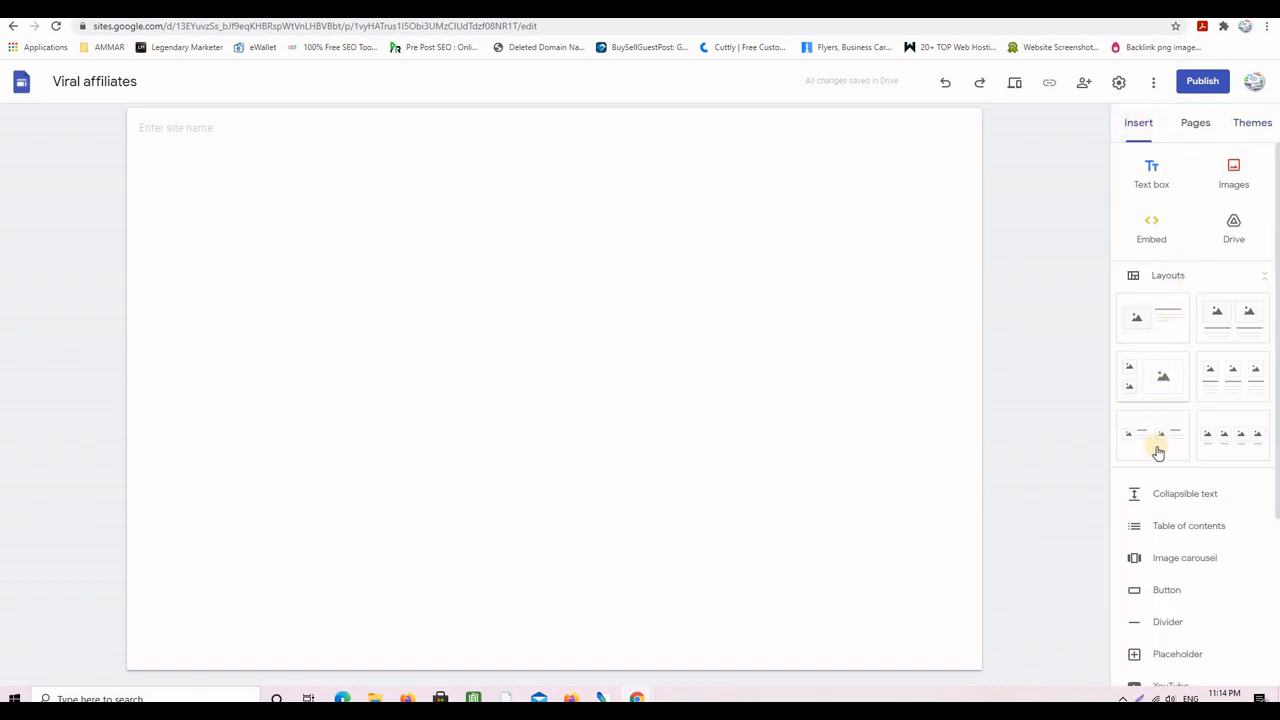
scroll(1157, 470, "down", 3)
scroll(1157, 468, "up", 3)
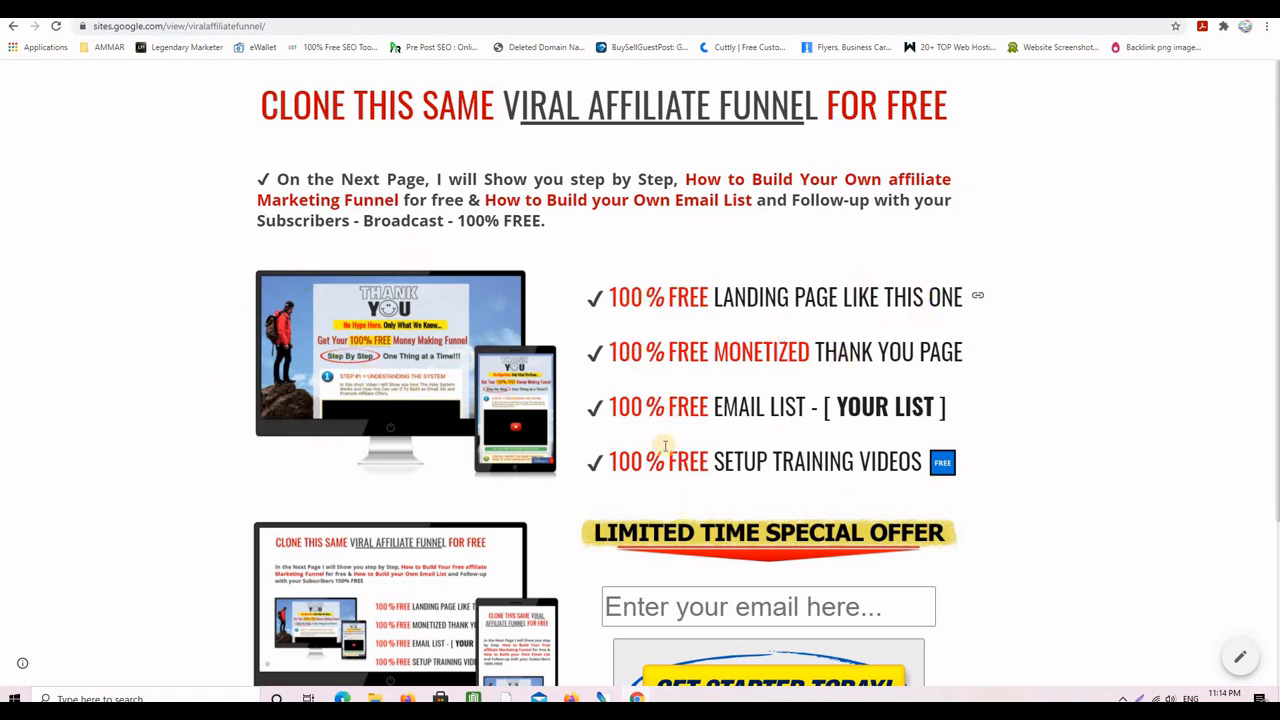
scroll(1097, 386, "down", 2)
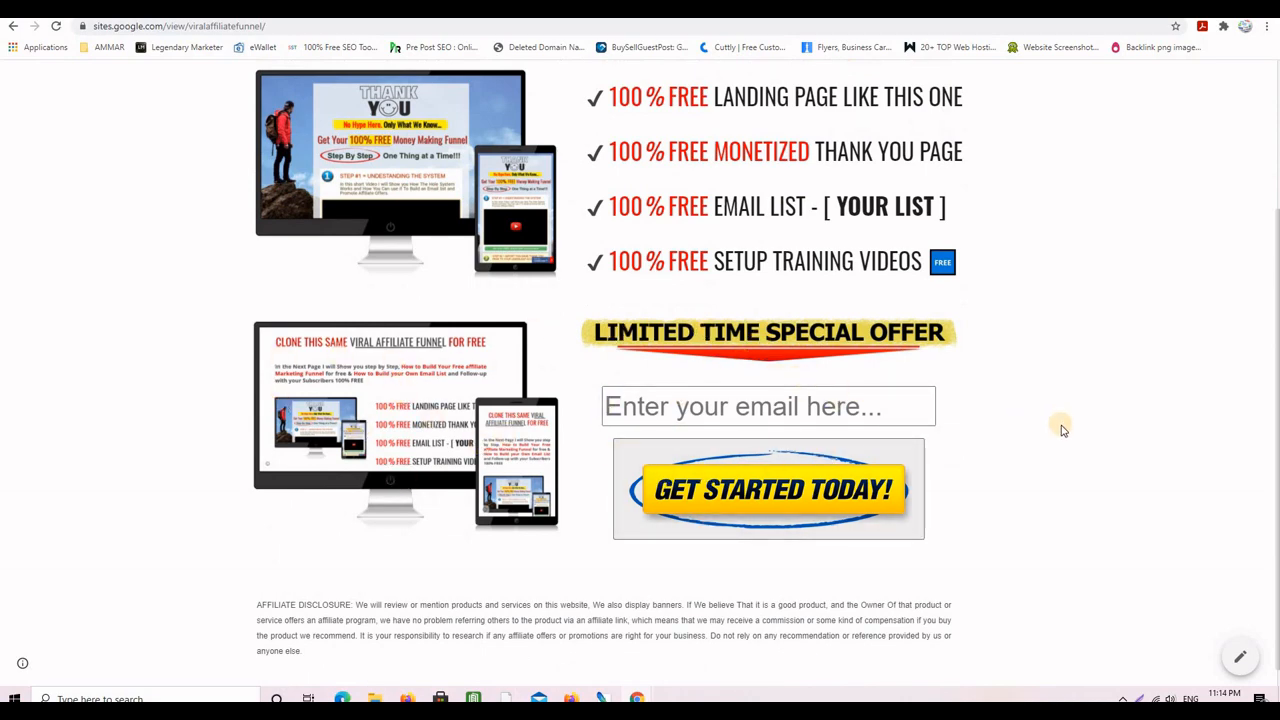
scroll(1057, 423, "down", 1)
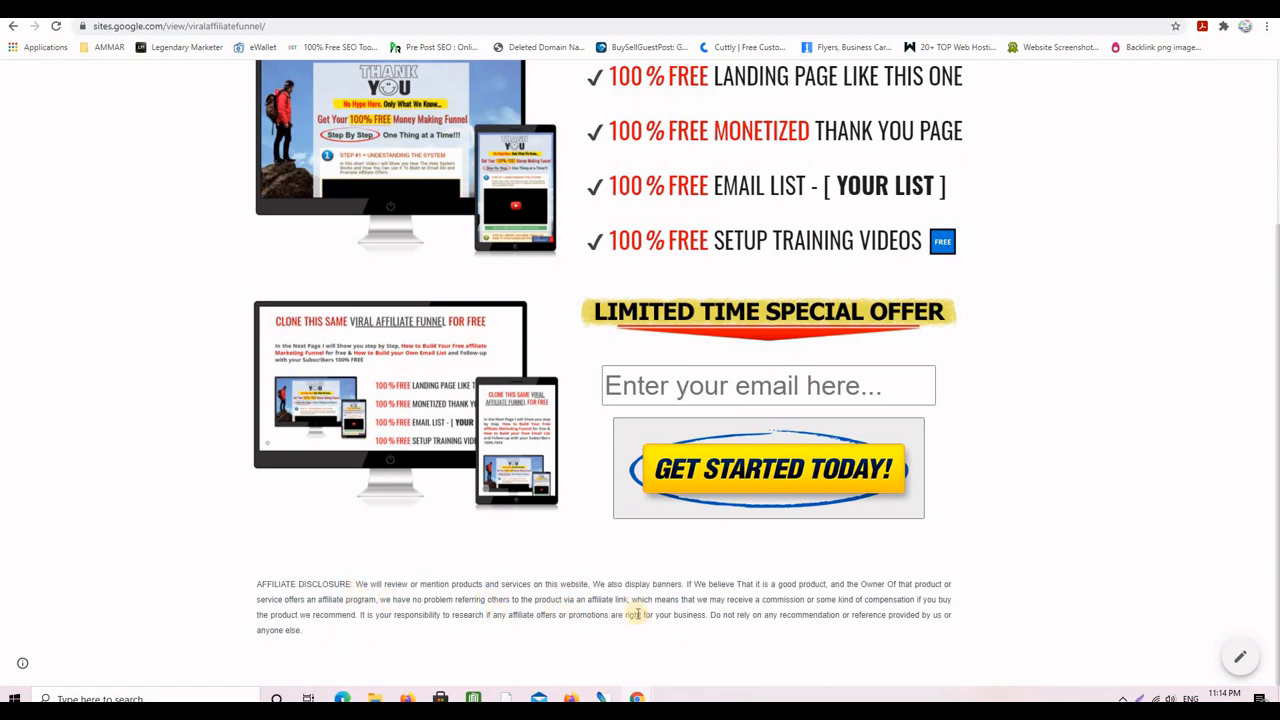
scroll(1003, 560, "up", 3)
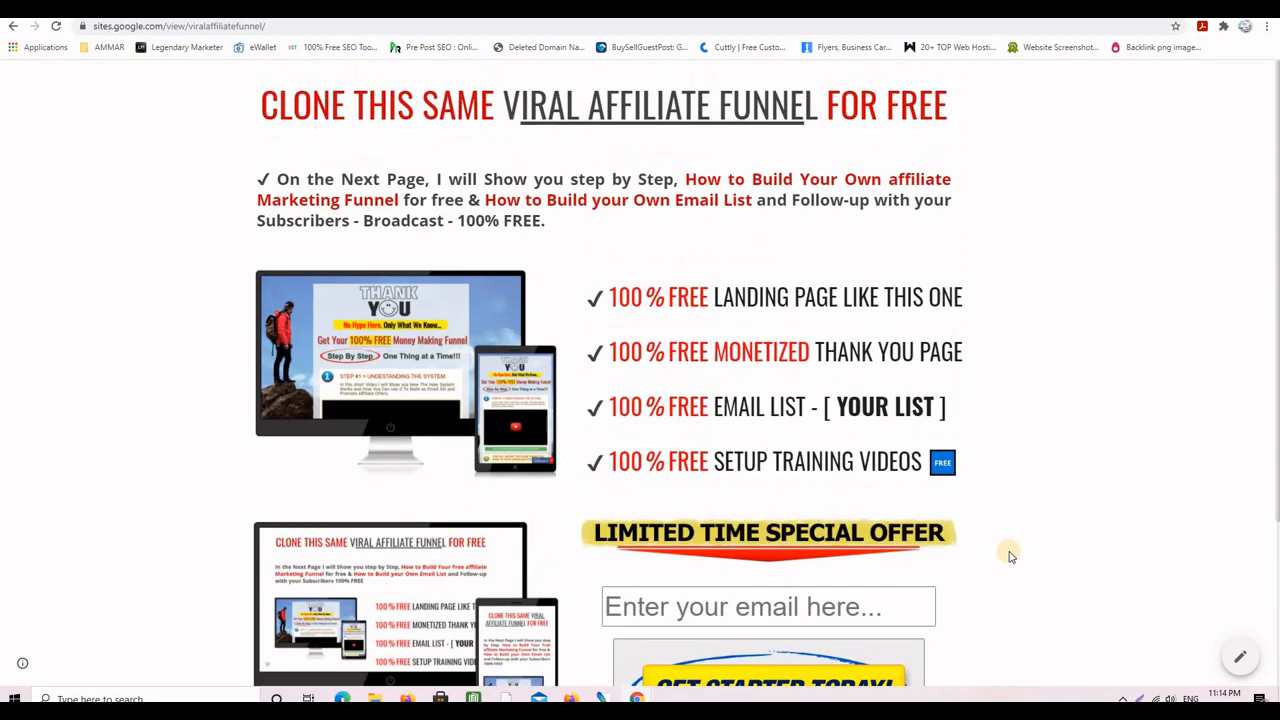
scroll(570, 230, "down", 3)
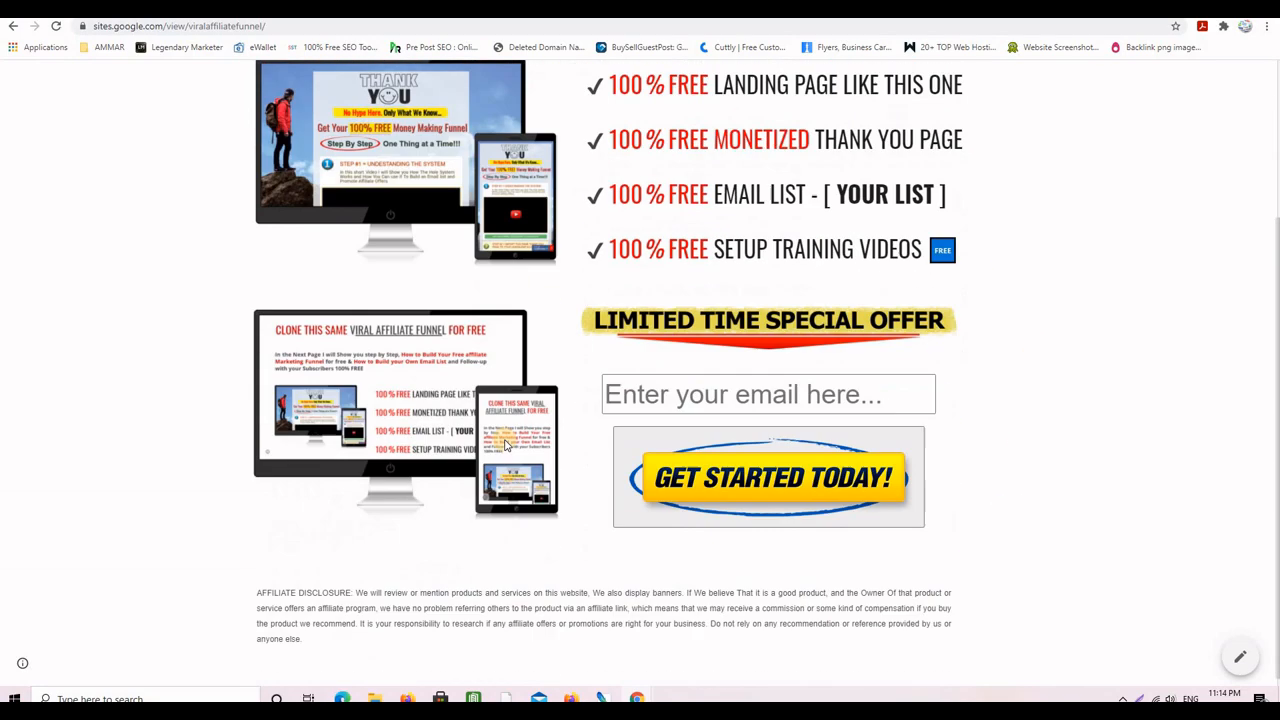
scroll(614, 286, "up", 2)
scroll(650, 228, "up", 1)
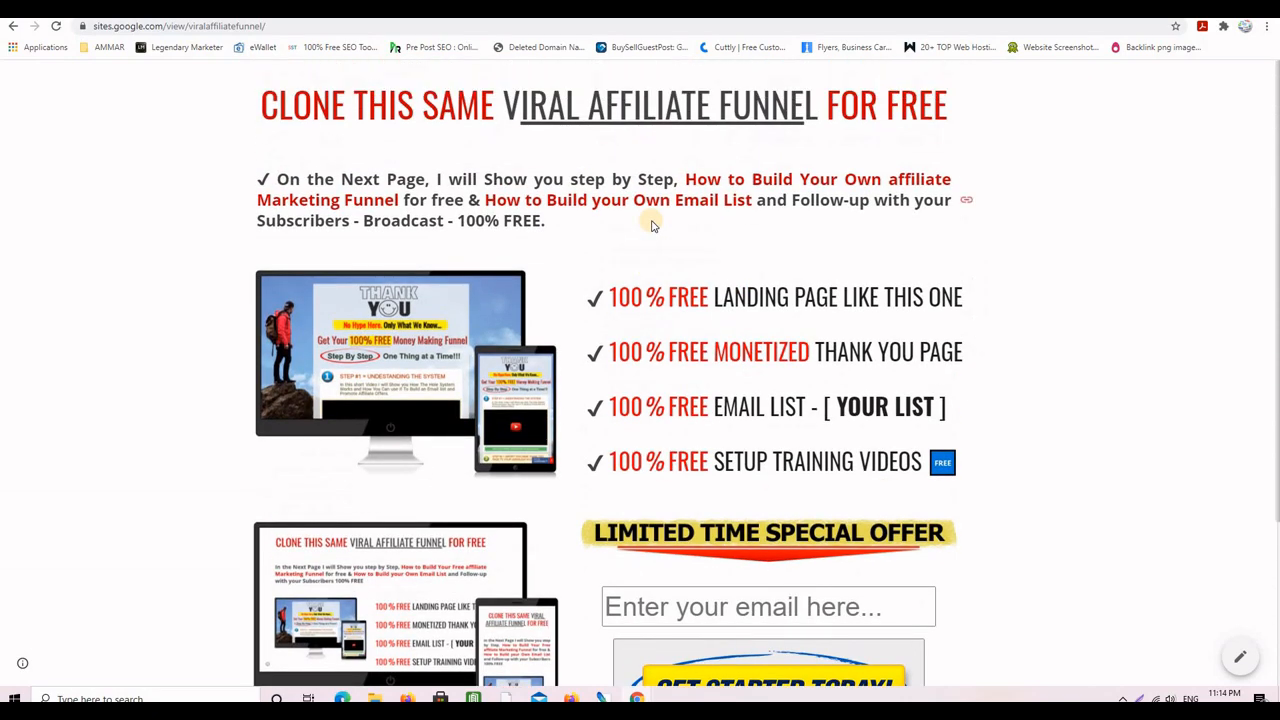
Step: Copy the published page's headline "CLONE THIS SAME VIRAL AFFILIATE FUNNEL FOR FREE" into a new Title-style text box and add an image-and-text layout below it
left_click_drag(262, 105, 800, 143)
key("ctrl+c")
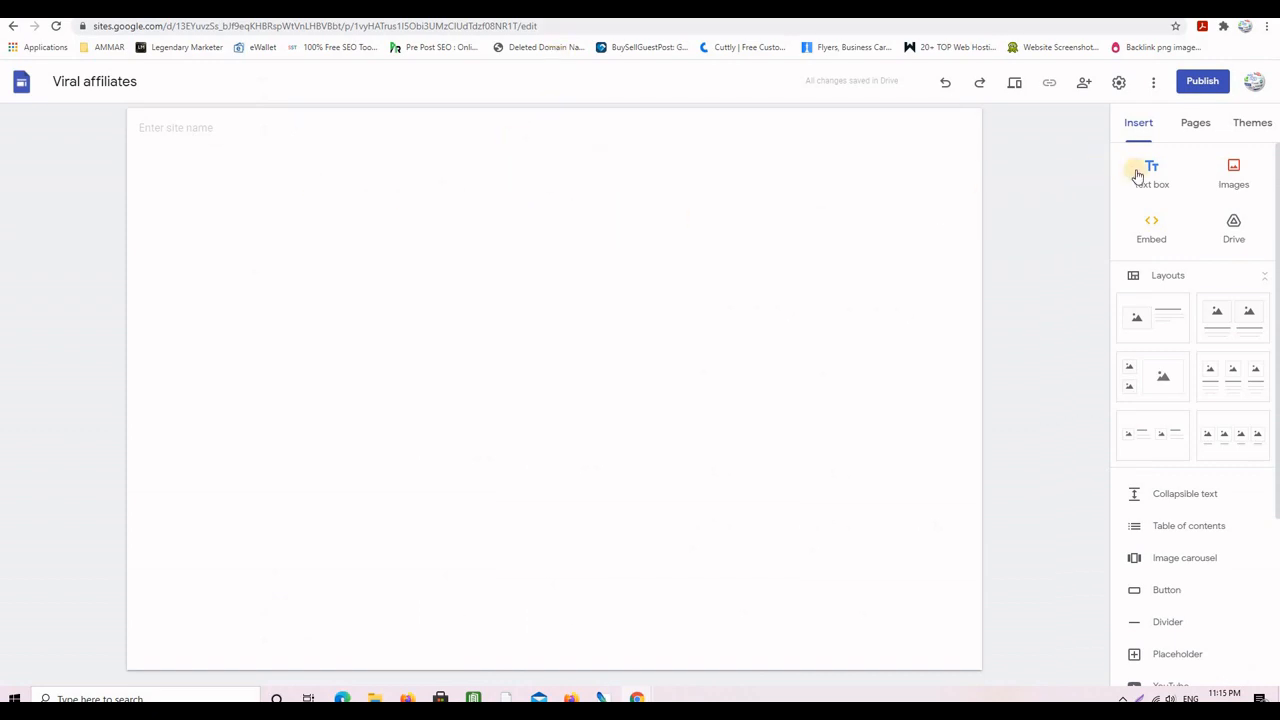
left_click(1150, 173)
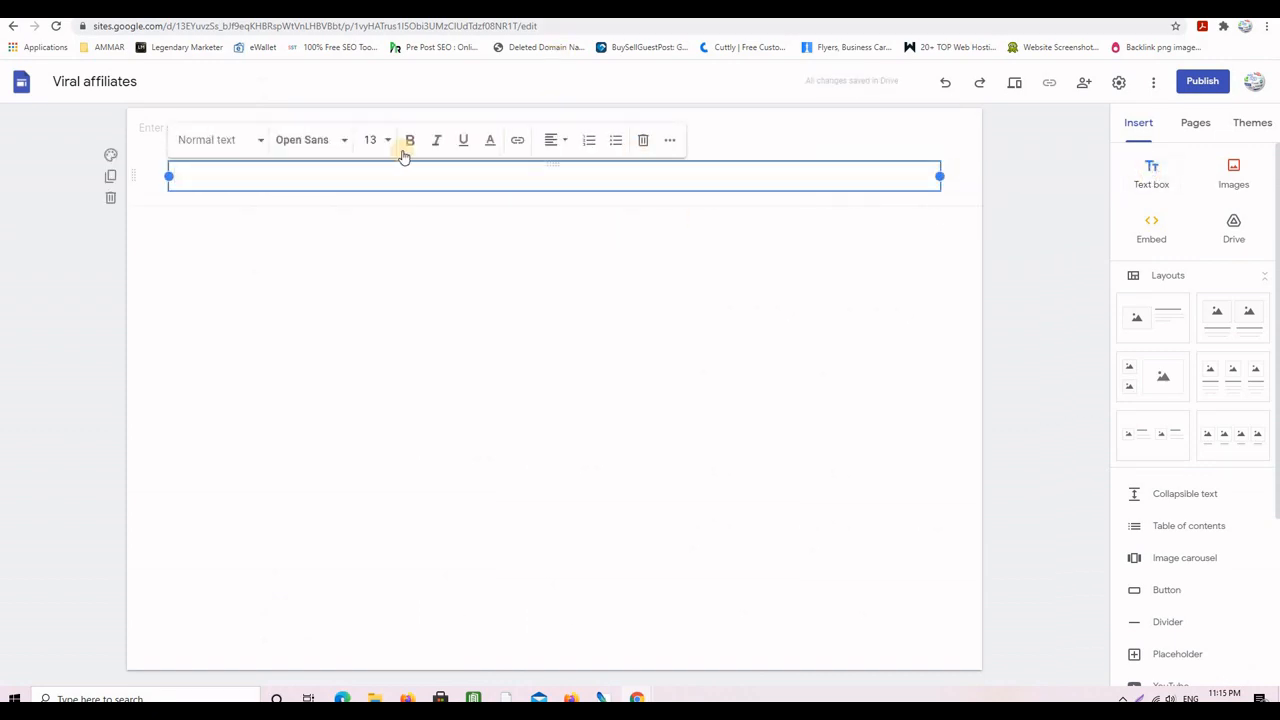
left_click(258, 143)
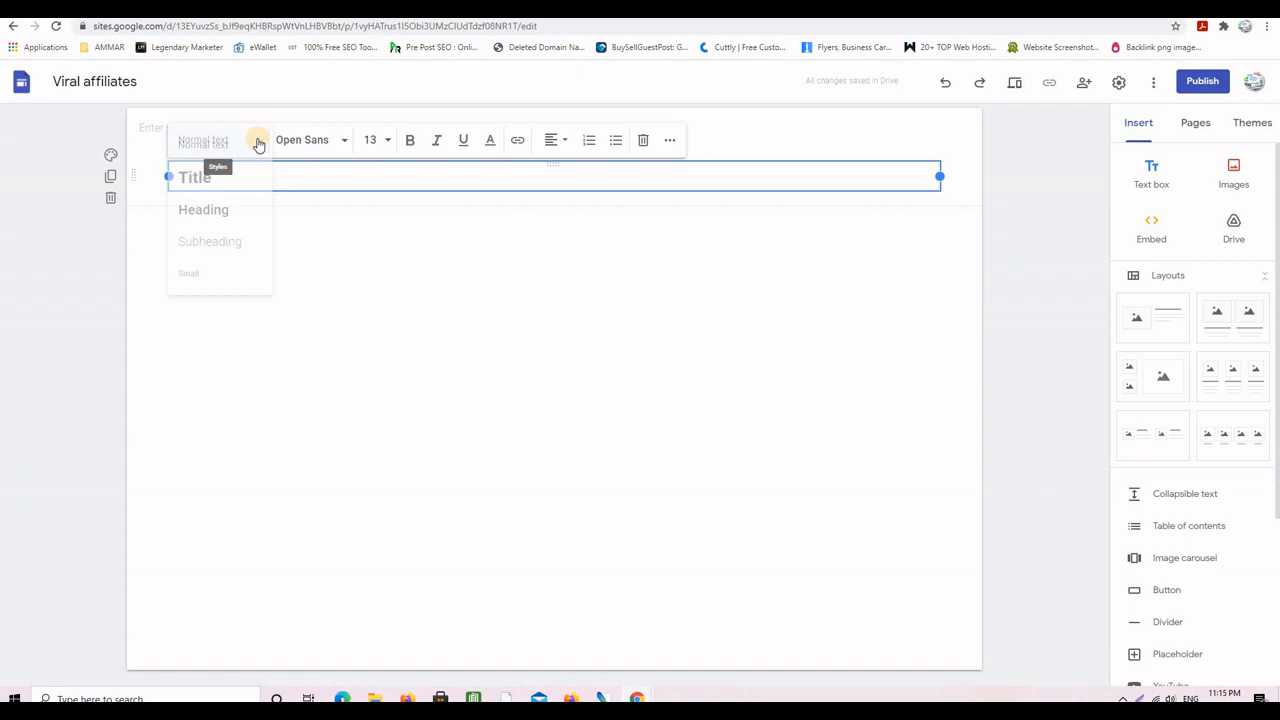
left_click(210, 176)
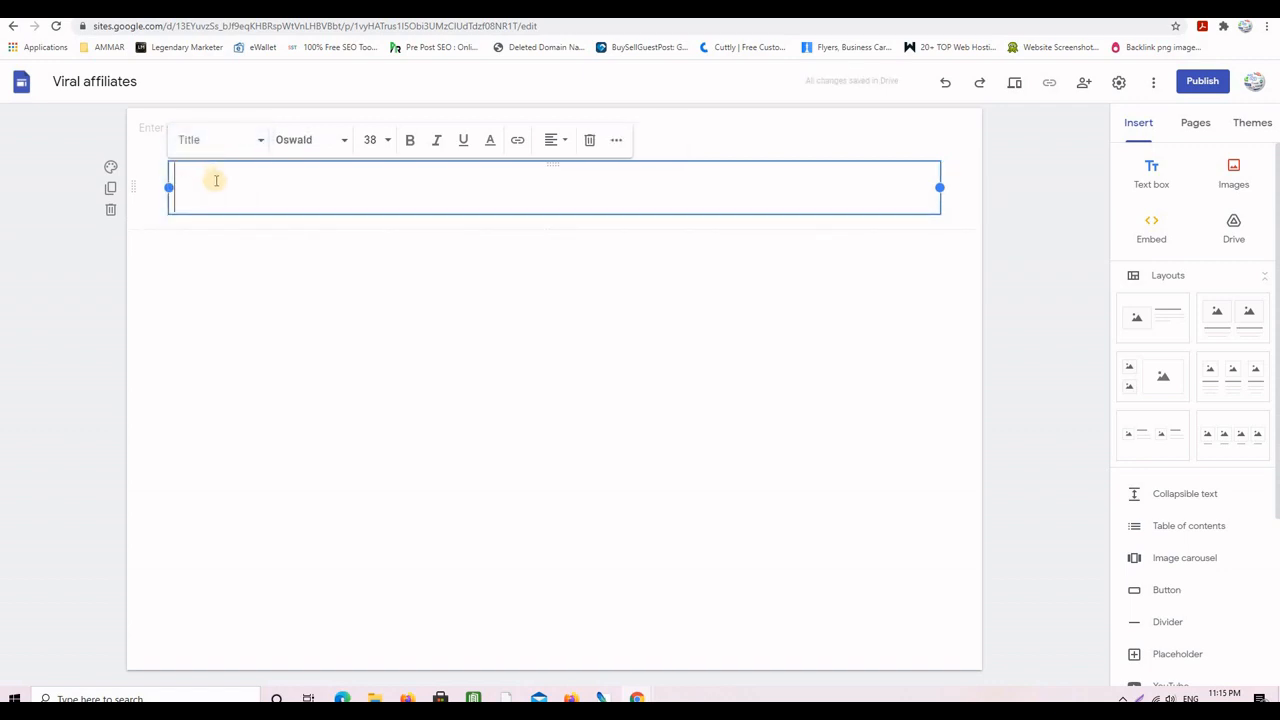
key("ctrl+v")
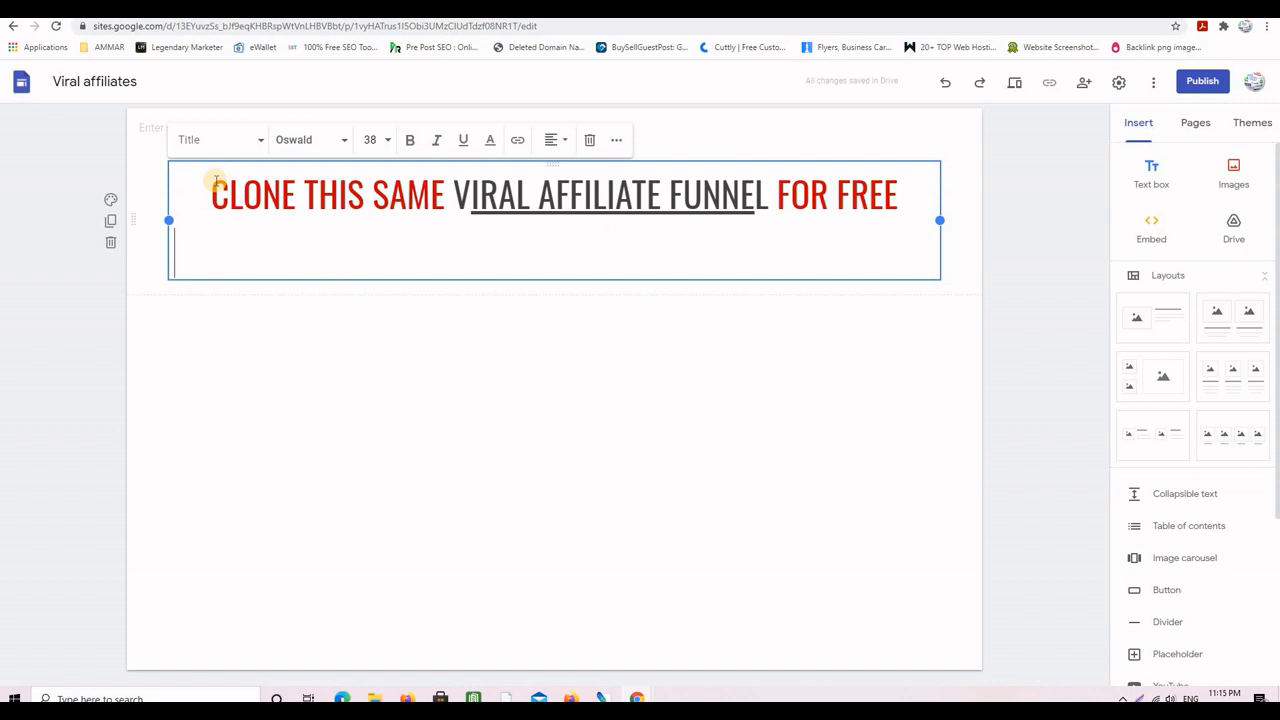
key("BackSpace")
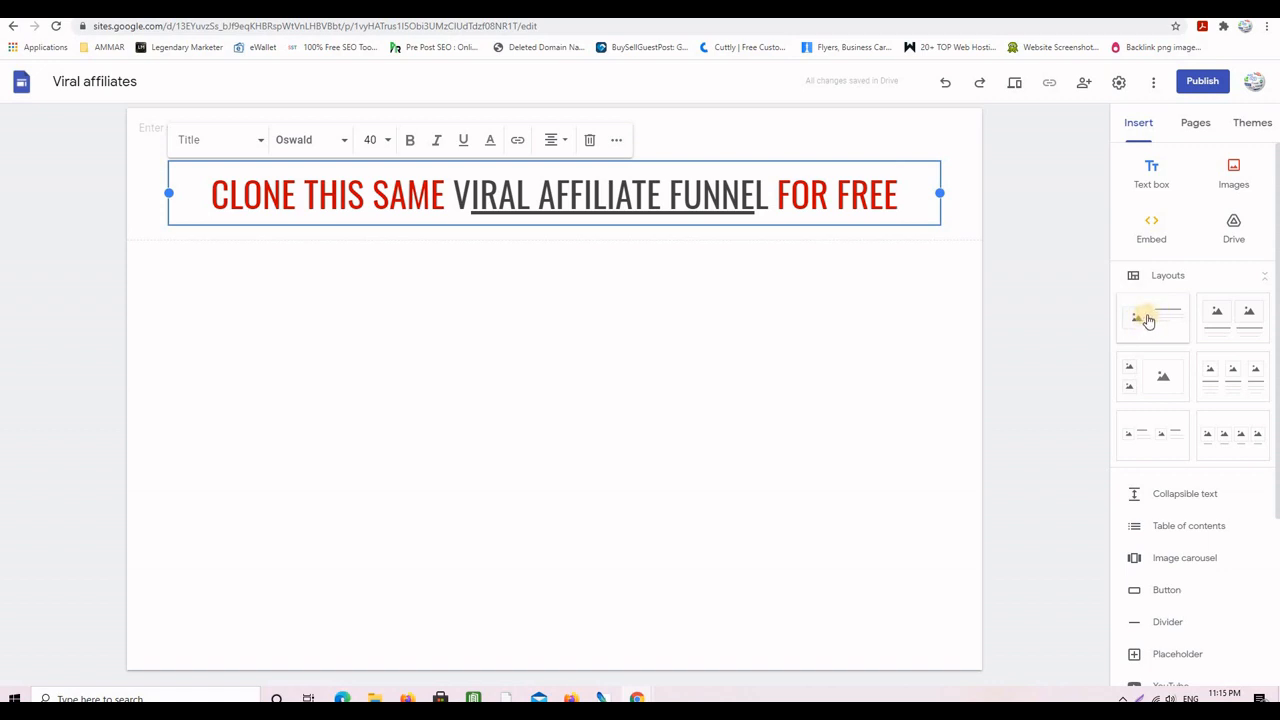
left_click_drag(1129, 317, 575, 260)
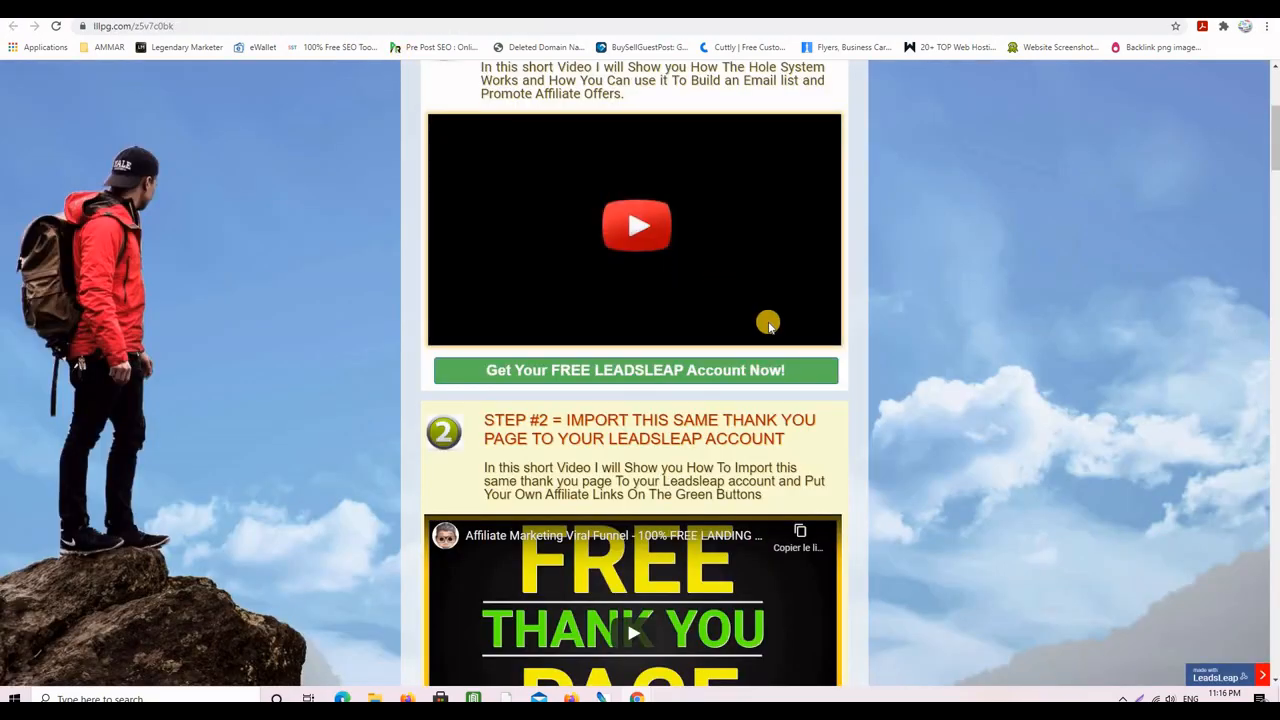
Step: Look through the LeadsLeap thank-you page's training steps, offers and promo material down to the graphics download
scroll(766, 320, "down", 10)
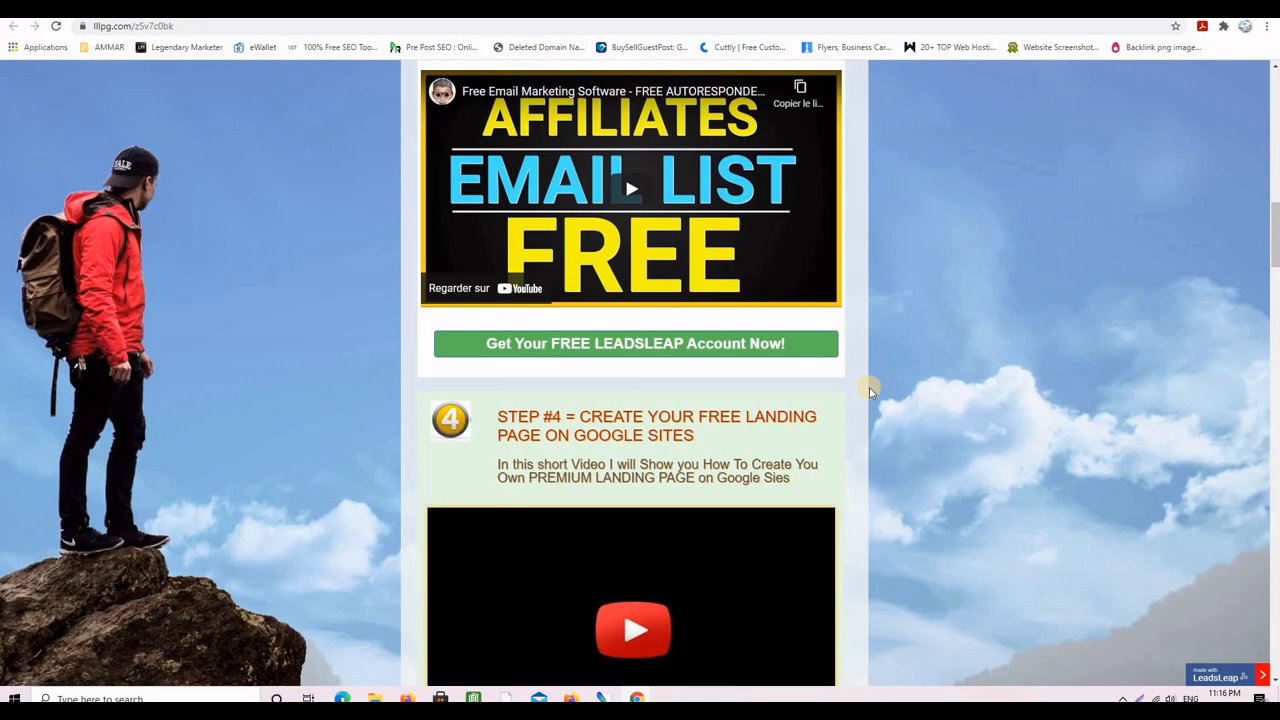
scroll(869, 386, "down", 1)
scroll(869, 386, "up", 8)
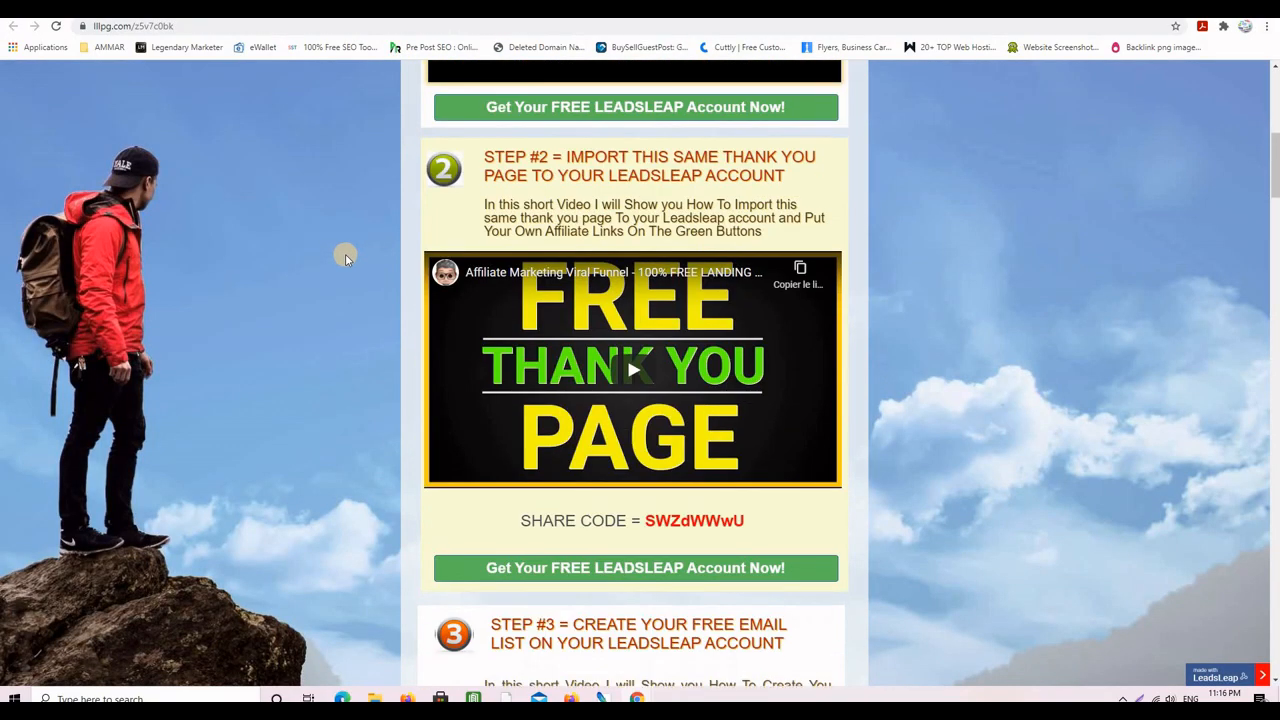
scroll(345, 258, "down", 15)
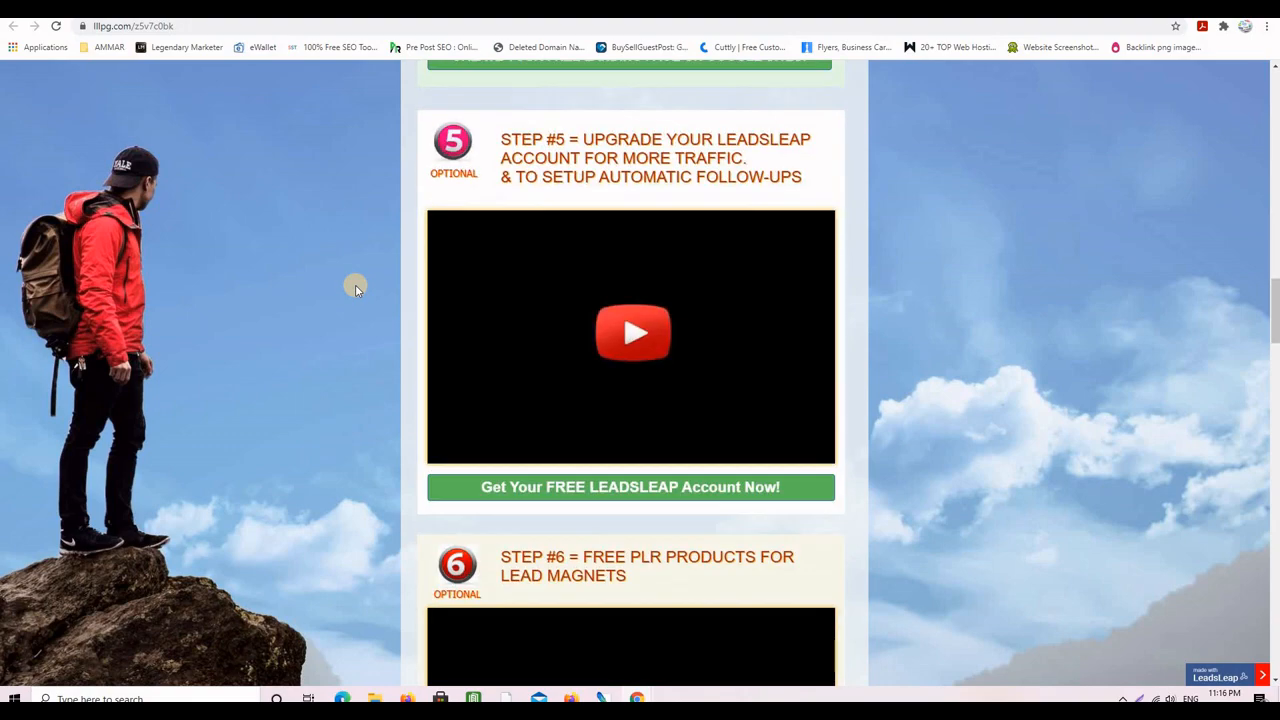
scroll(355, 287, "down", 15)
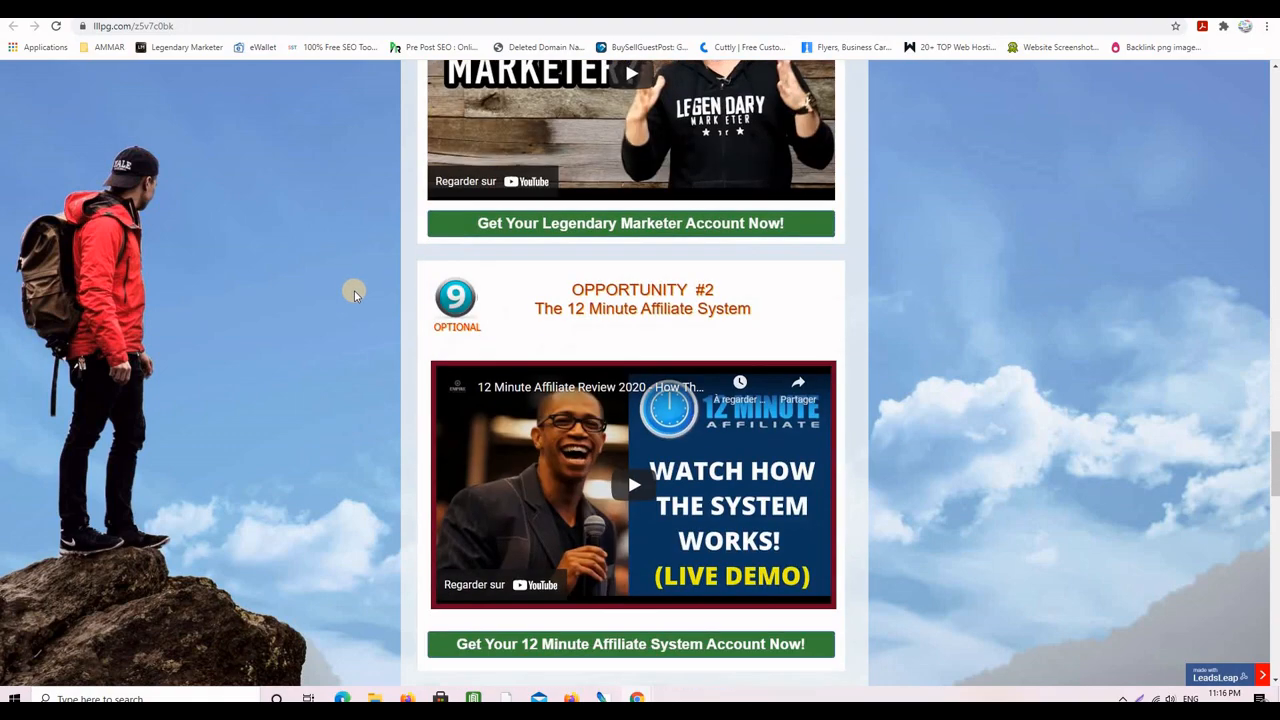
scroll(355, 293, "down", 15)
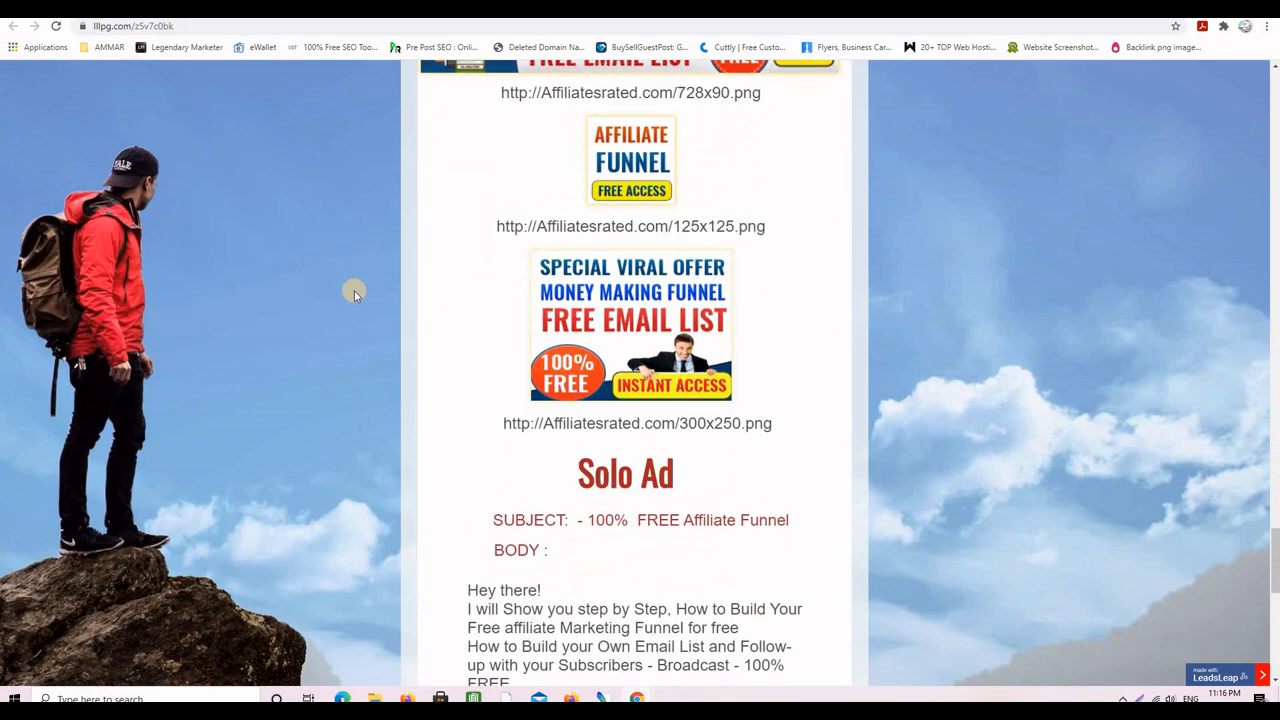
scroll(355, 292, "down", 12)
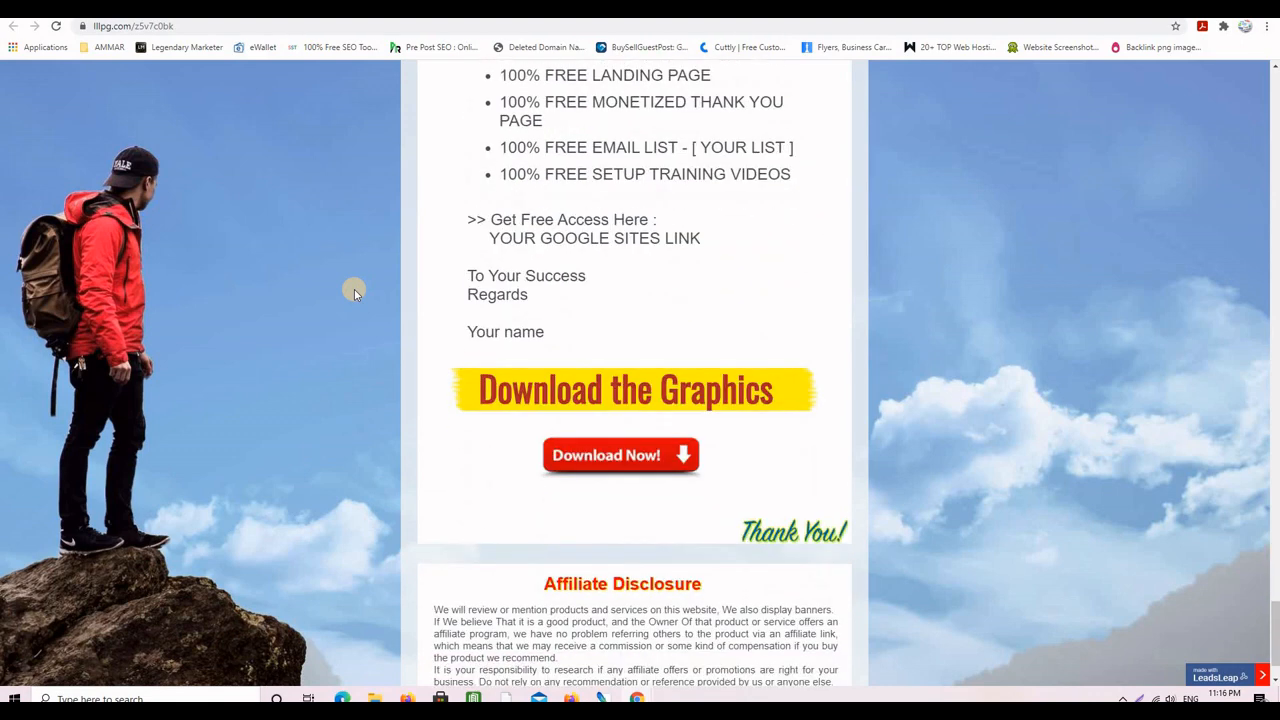
scroll(354, 289, "down", 2)
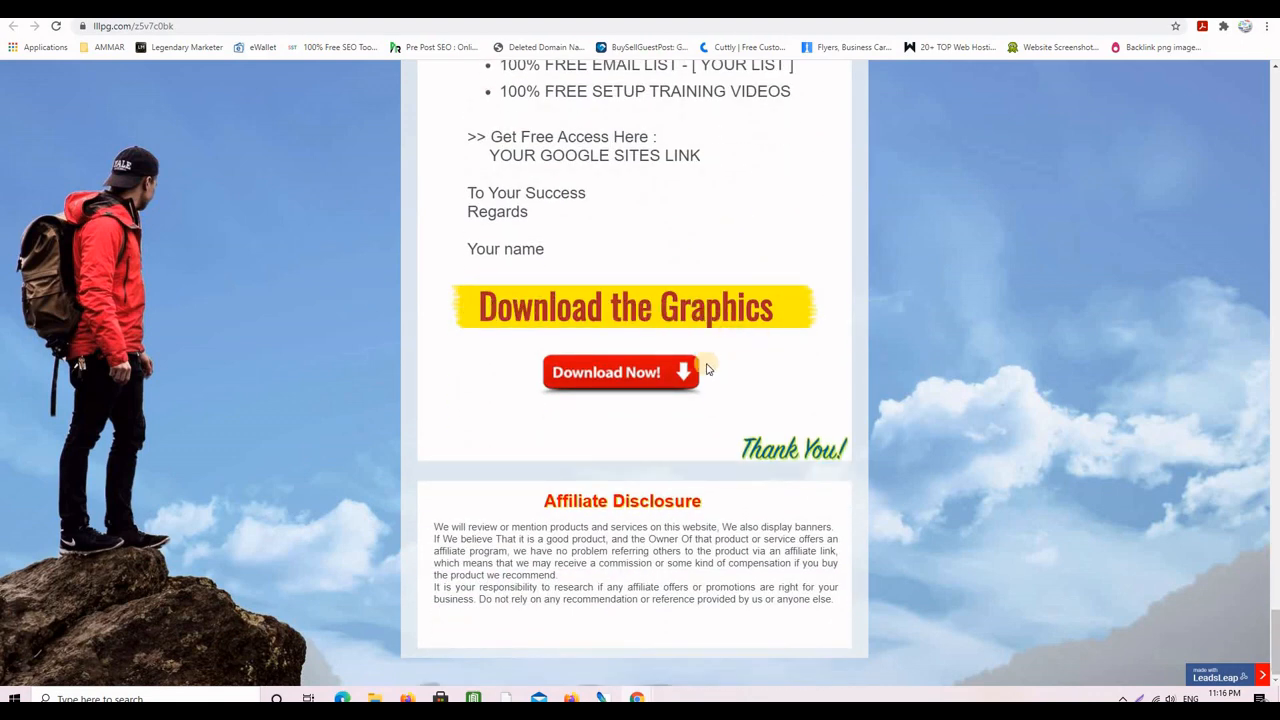
left_click(610, 374)
Step: Examine the image files in the leadsleapvamfgraphics folder inside LEADSLEAP PROJECT, then minimize the file window
mouse_move(373, 698)
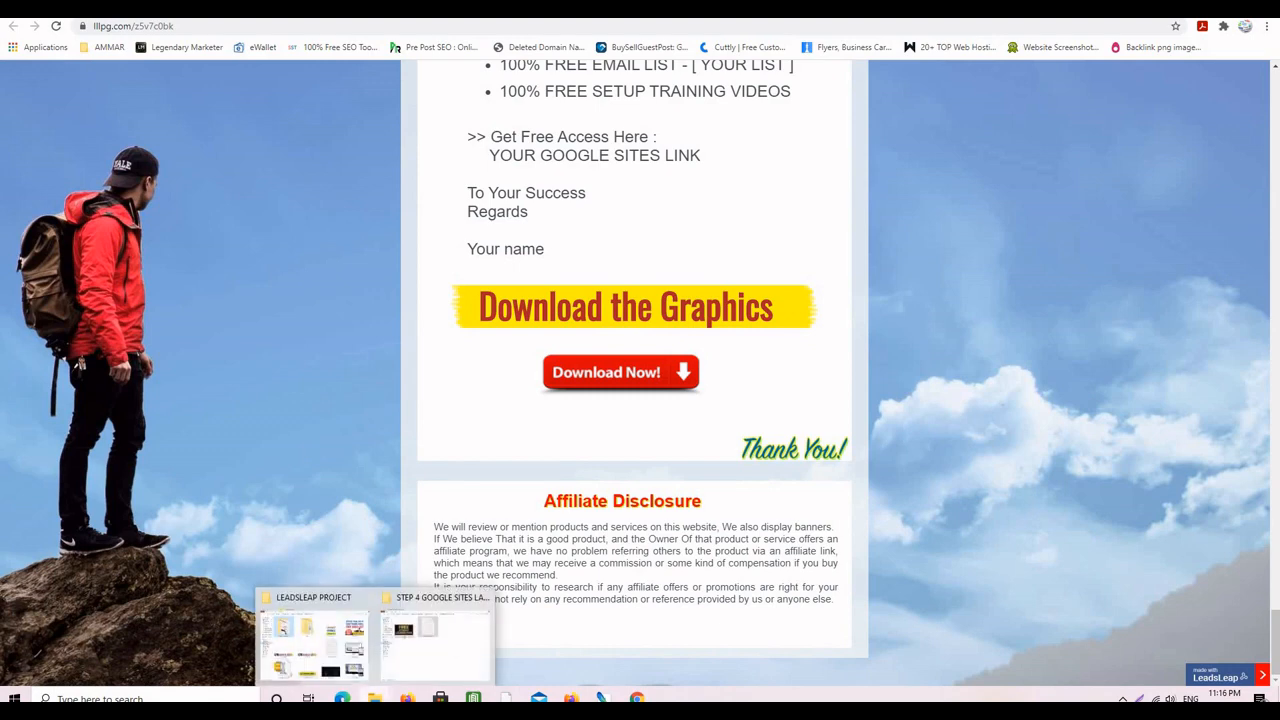
left_click(393, 598)
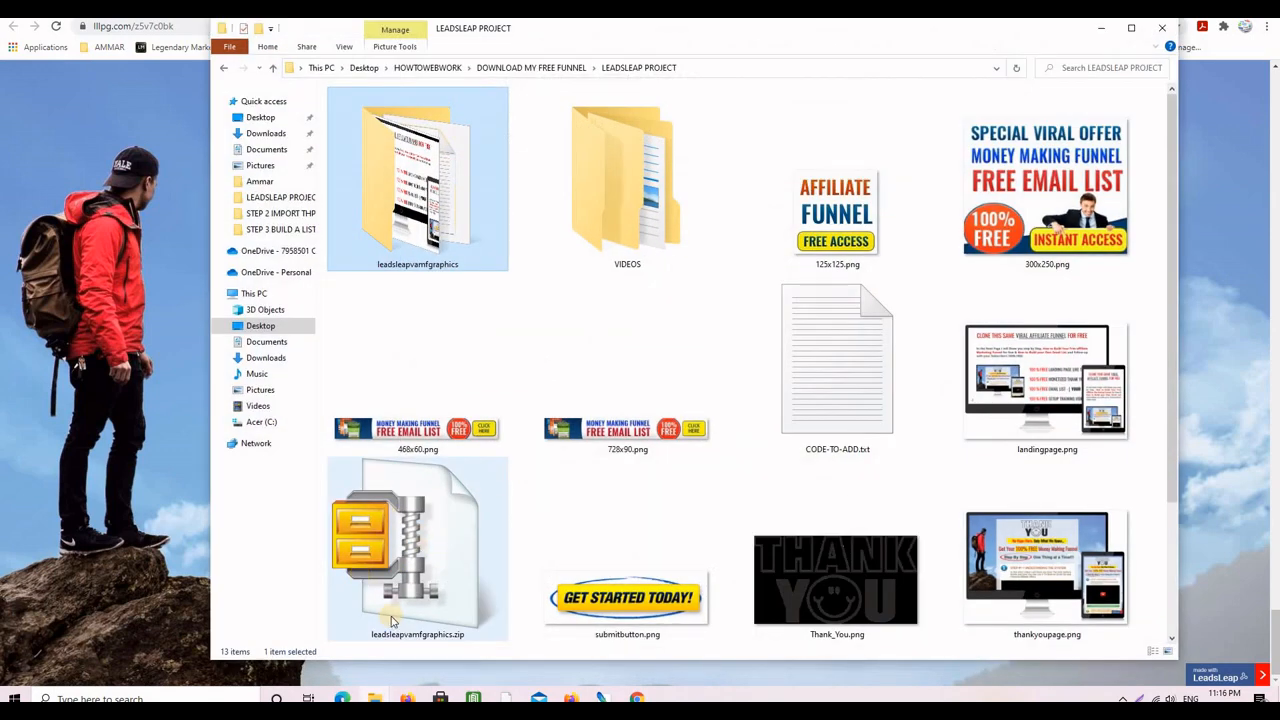
double_click(432, 208)
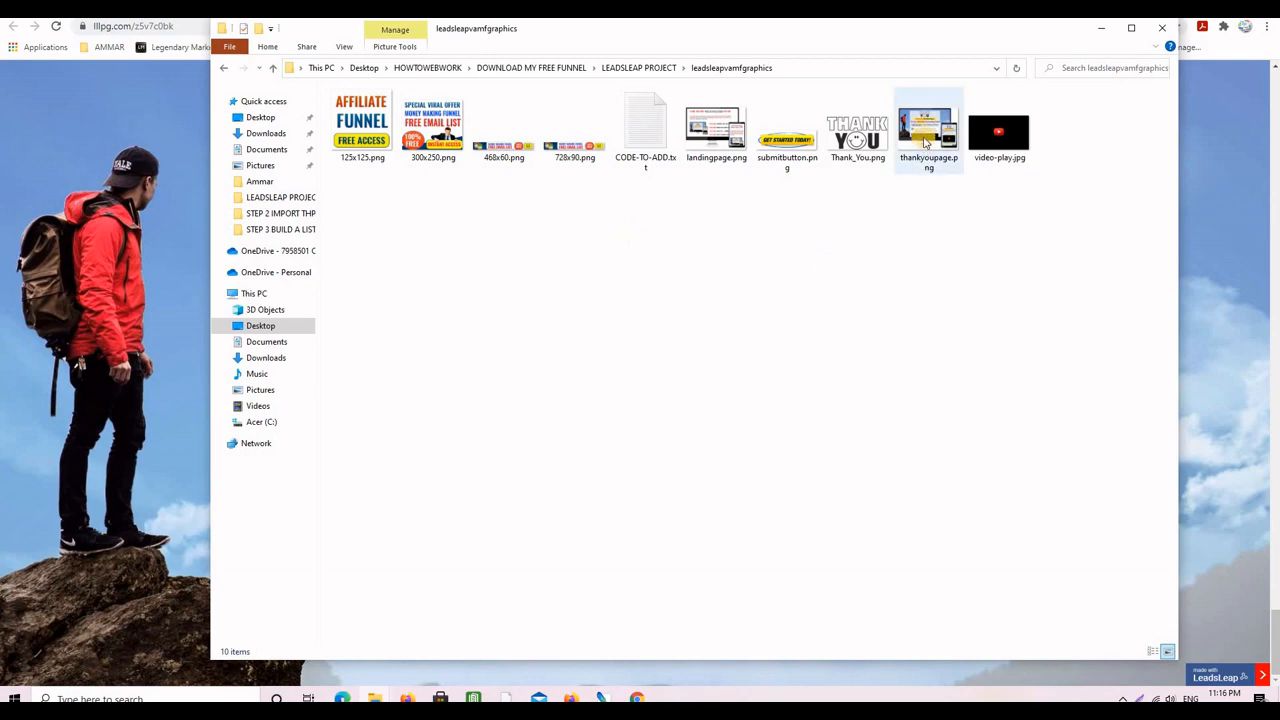
left_click(1099, 28)
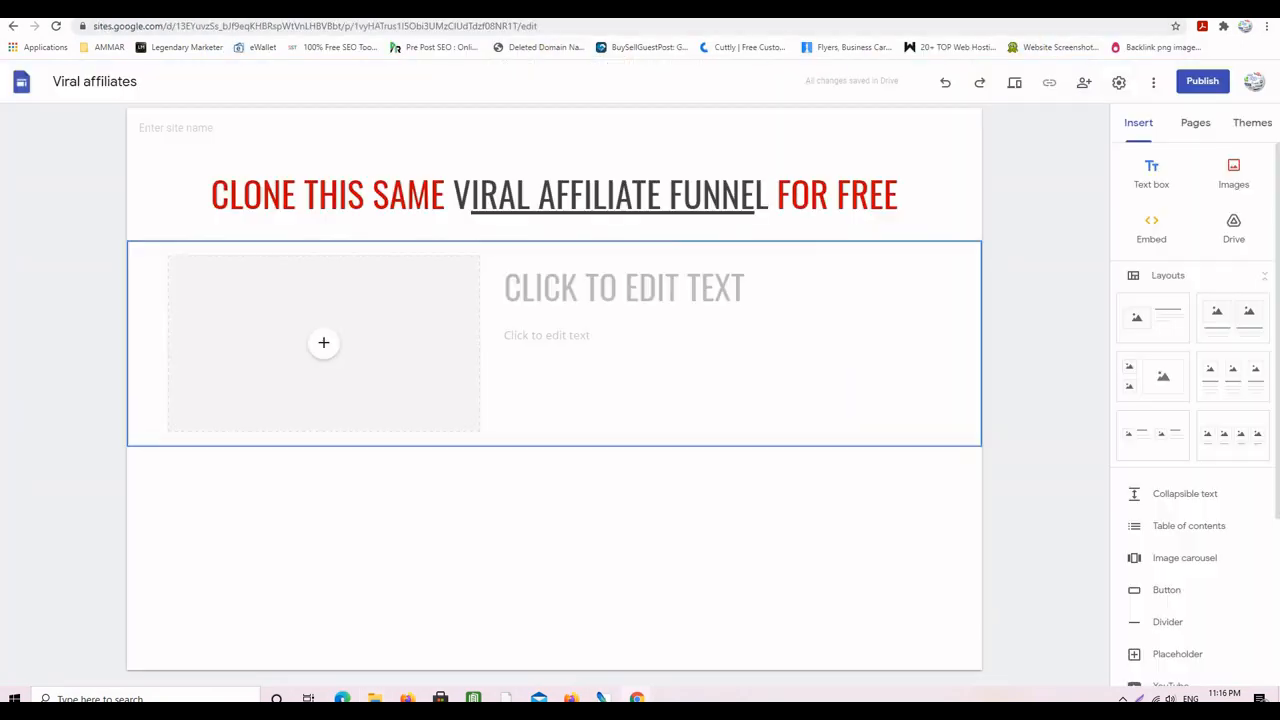
Step: Upload thankyoupage.png from the leadsleapvamfgraphics folder into the layout's image placeholder and increase its height to show the whole picture
left_click(324, 346)
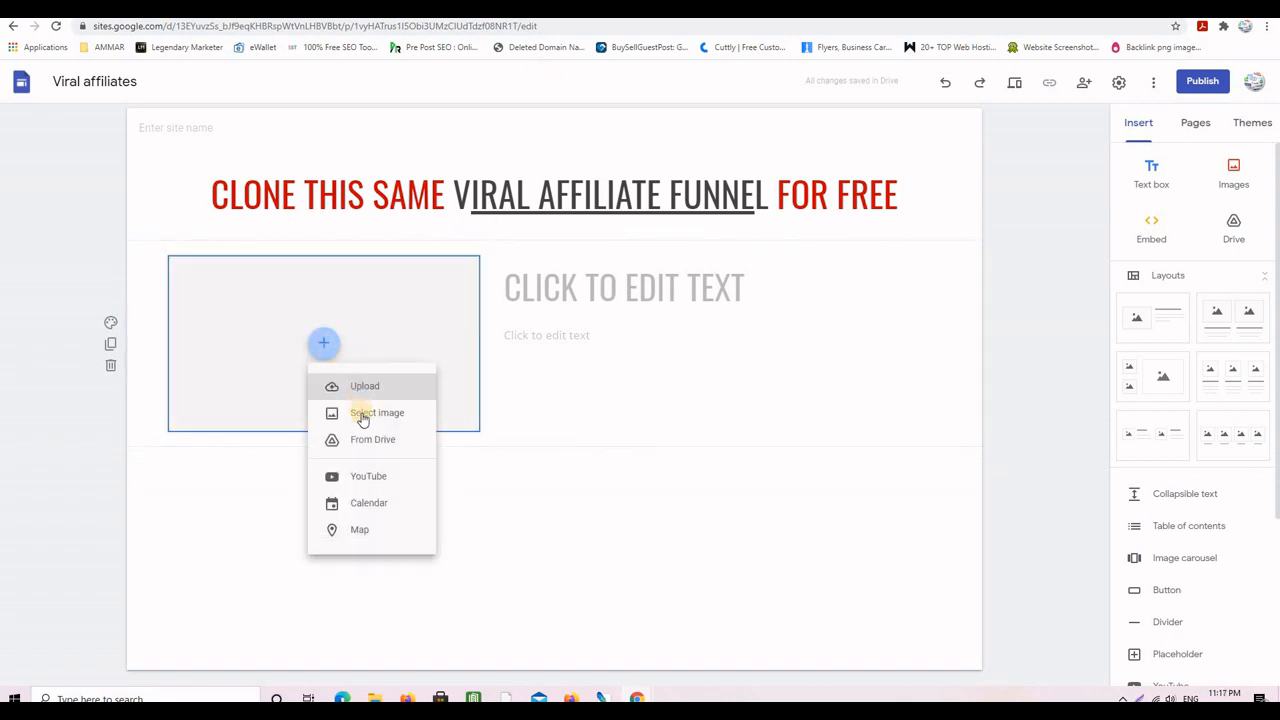
left_click(365, 388)
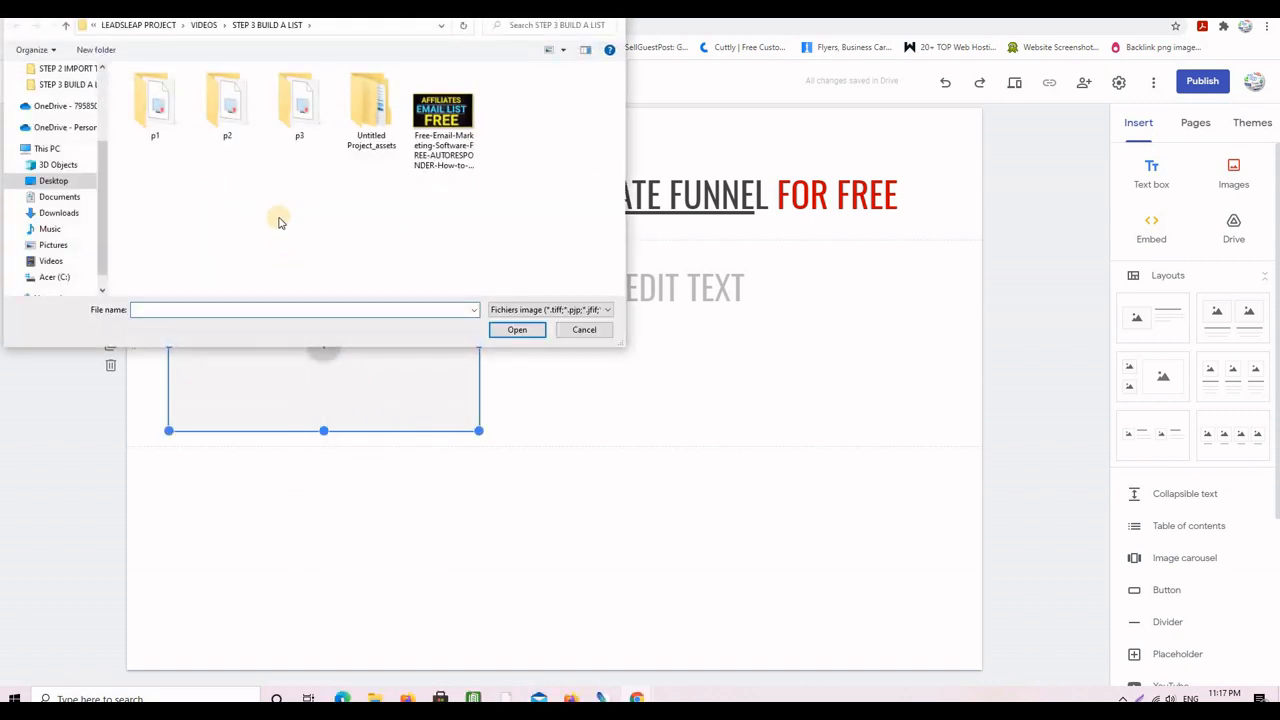
left_click_drag(101, 167, 100, 147)
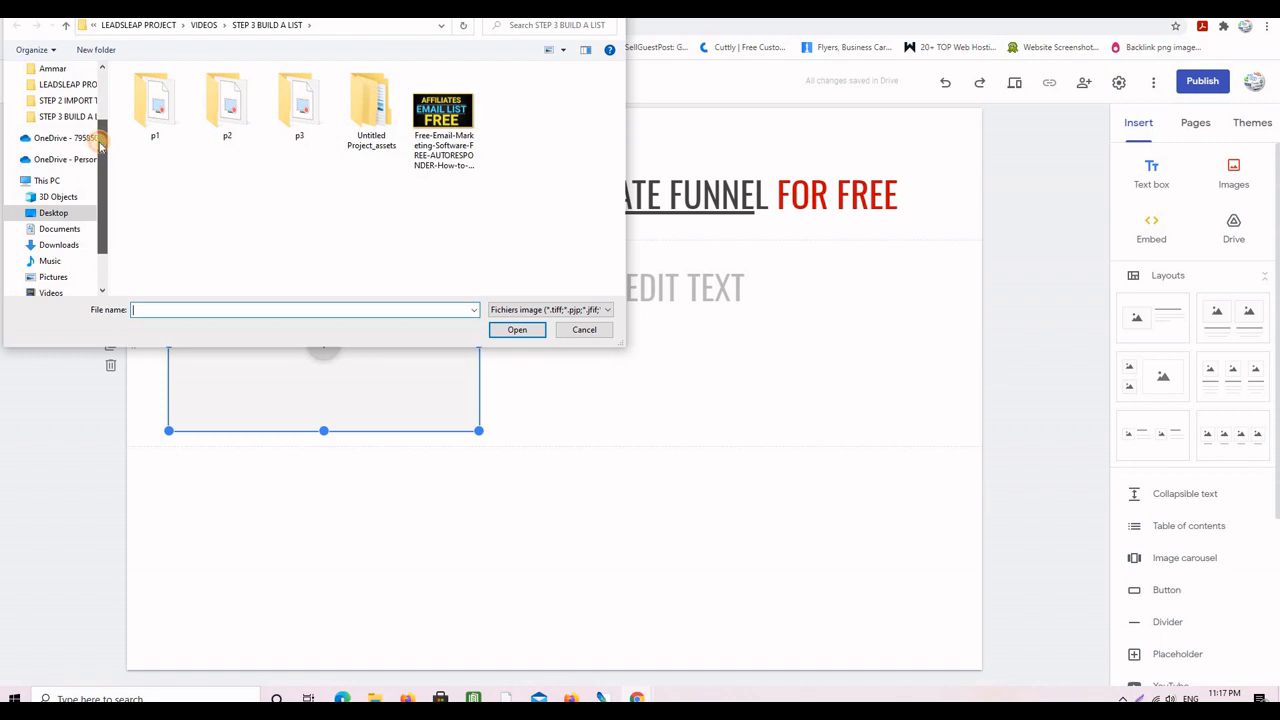
left_click(70, 84)
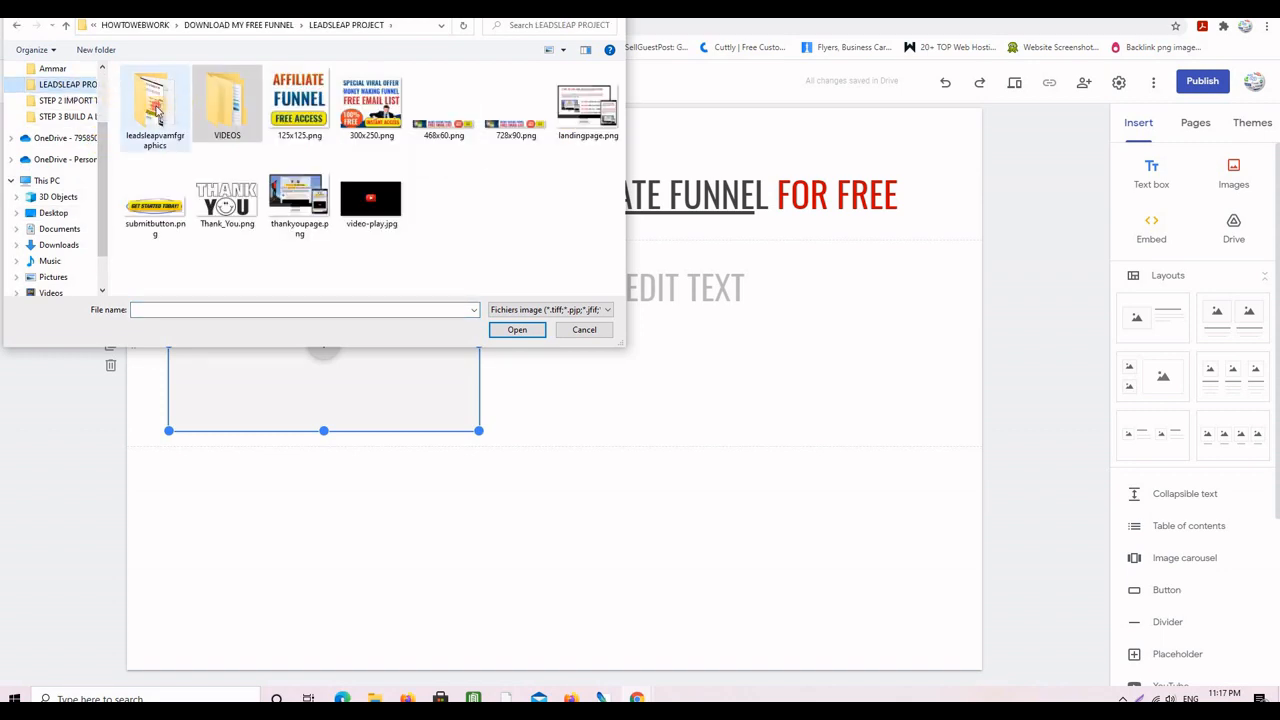
double_click(157, 114)
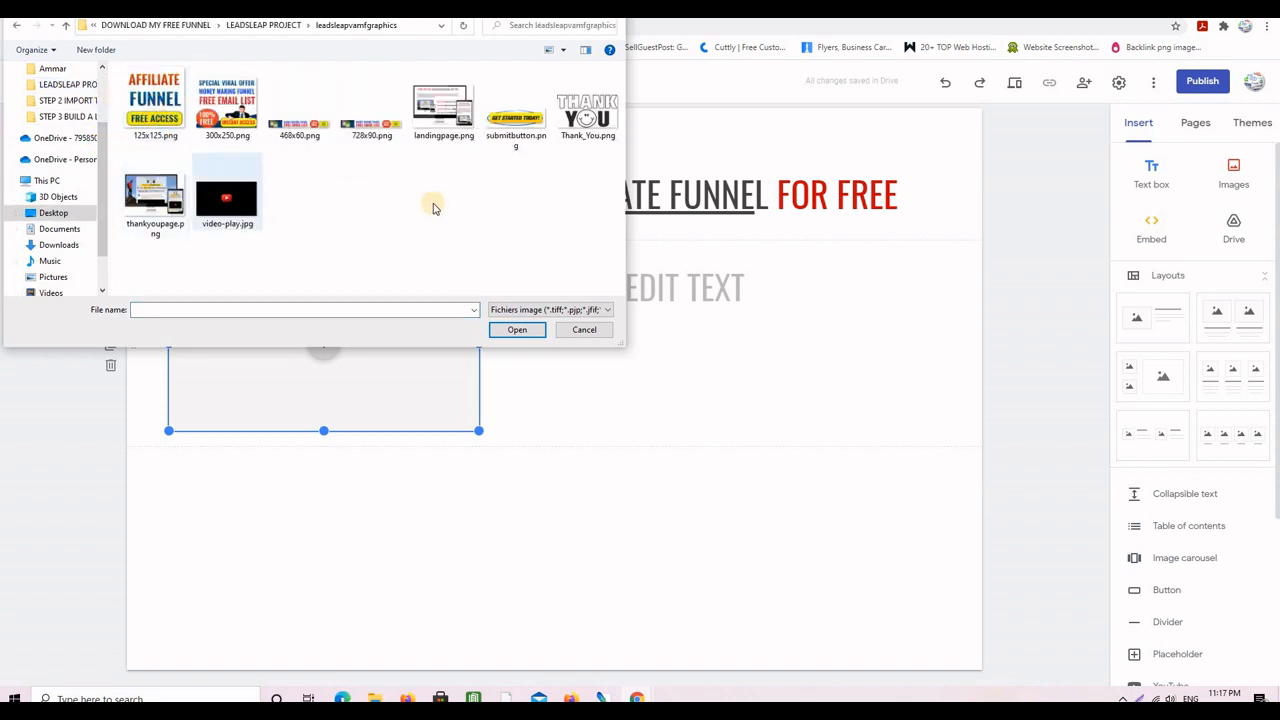
double_click(155, 192)
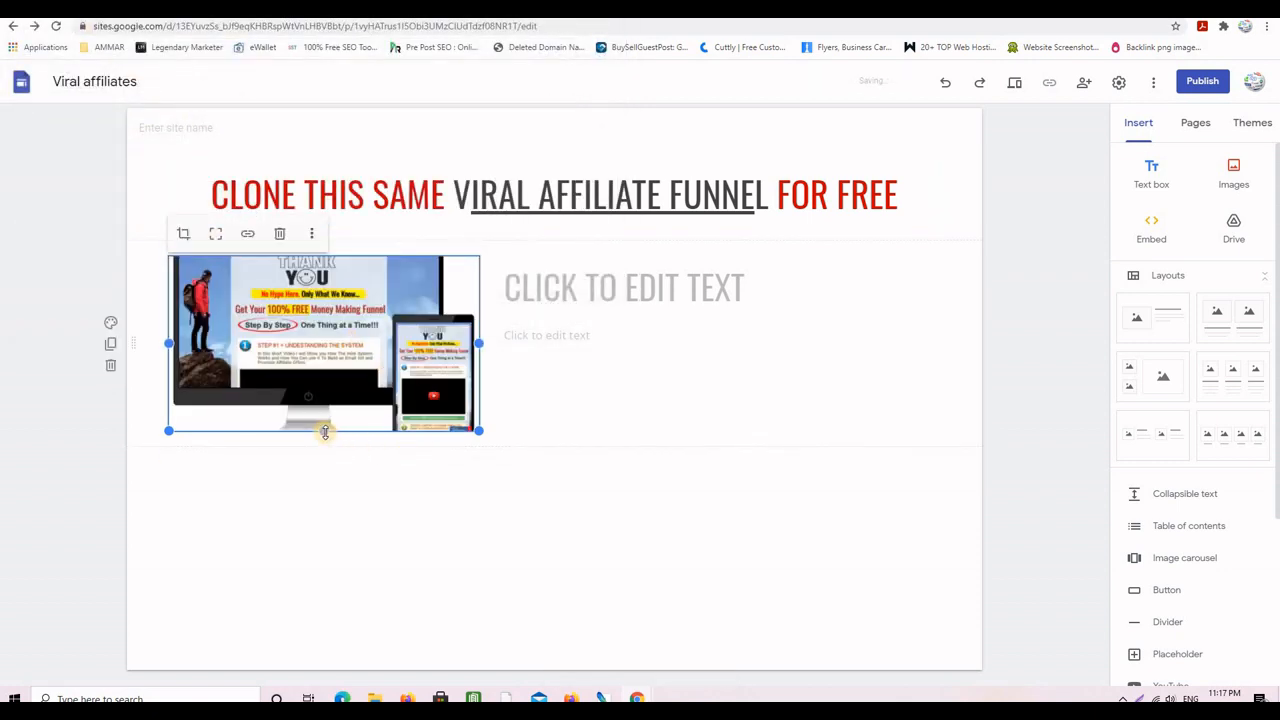
left_click_drag(324, 432, 324, 472)
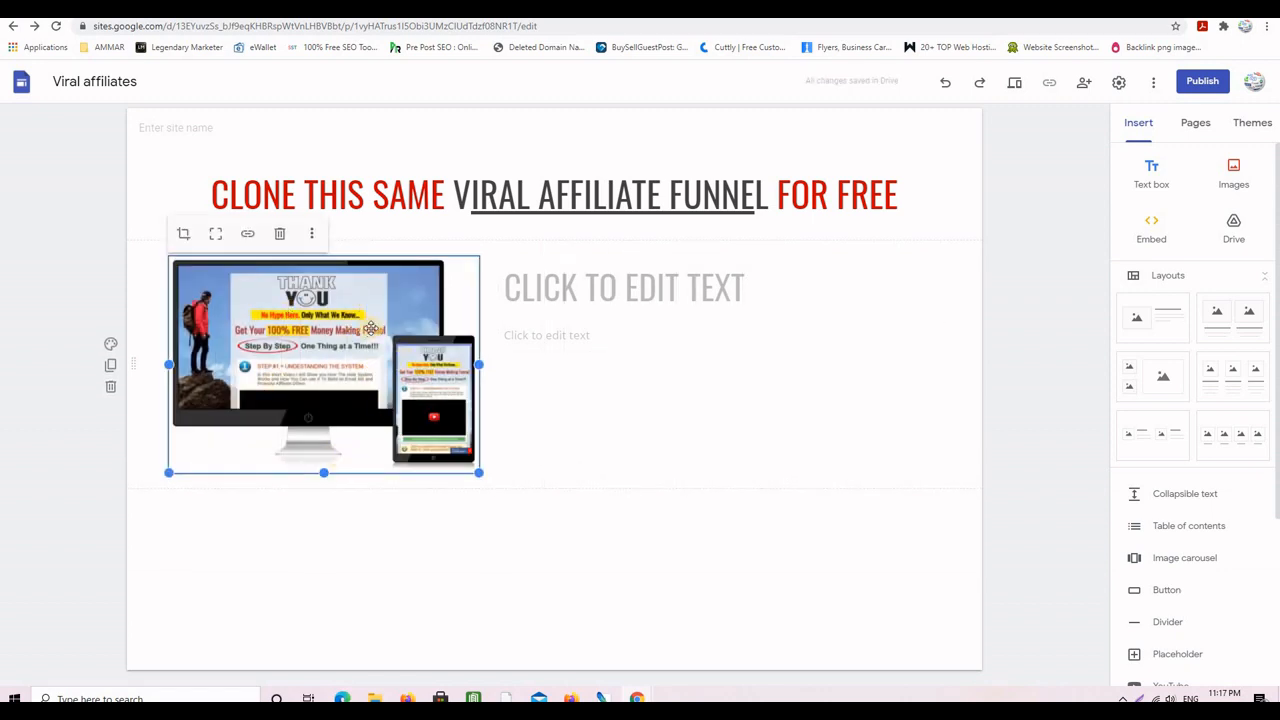
Step: Delete the normal-text placeholder beneath the title placeholder beside the thank-you page image
left_click(543, 337)
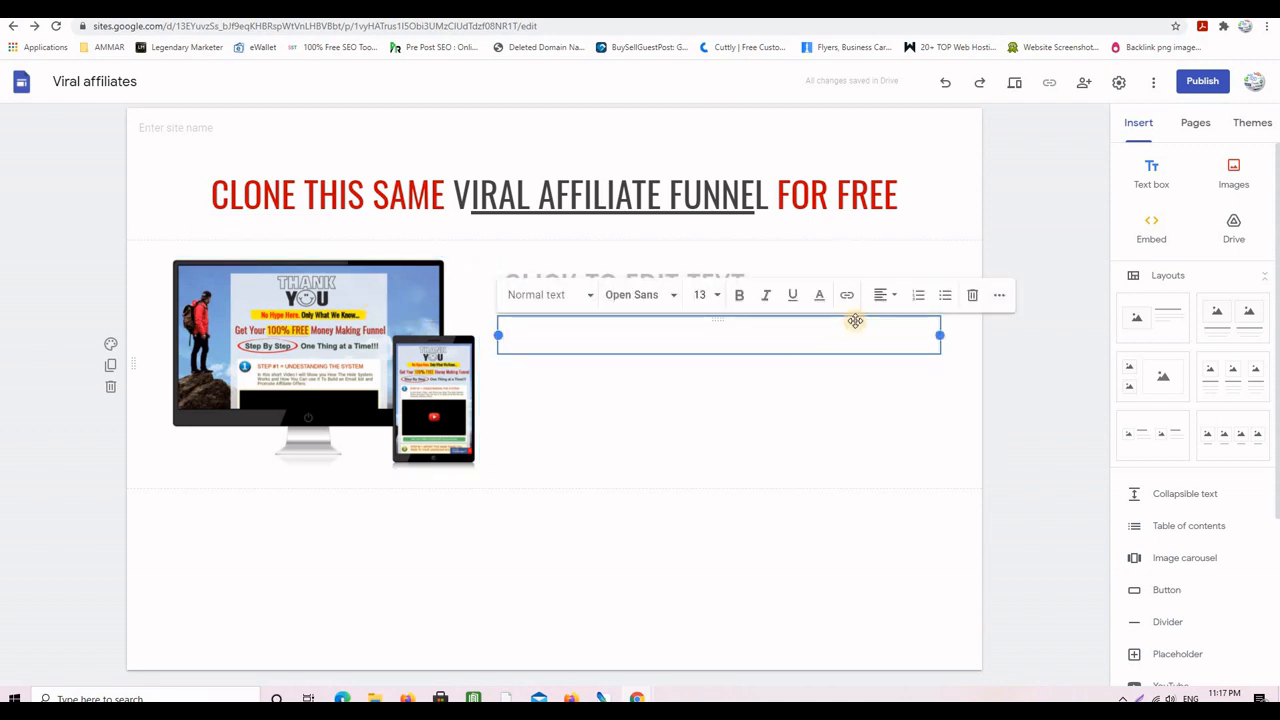
left_click(698, 411)
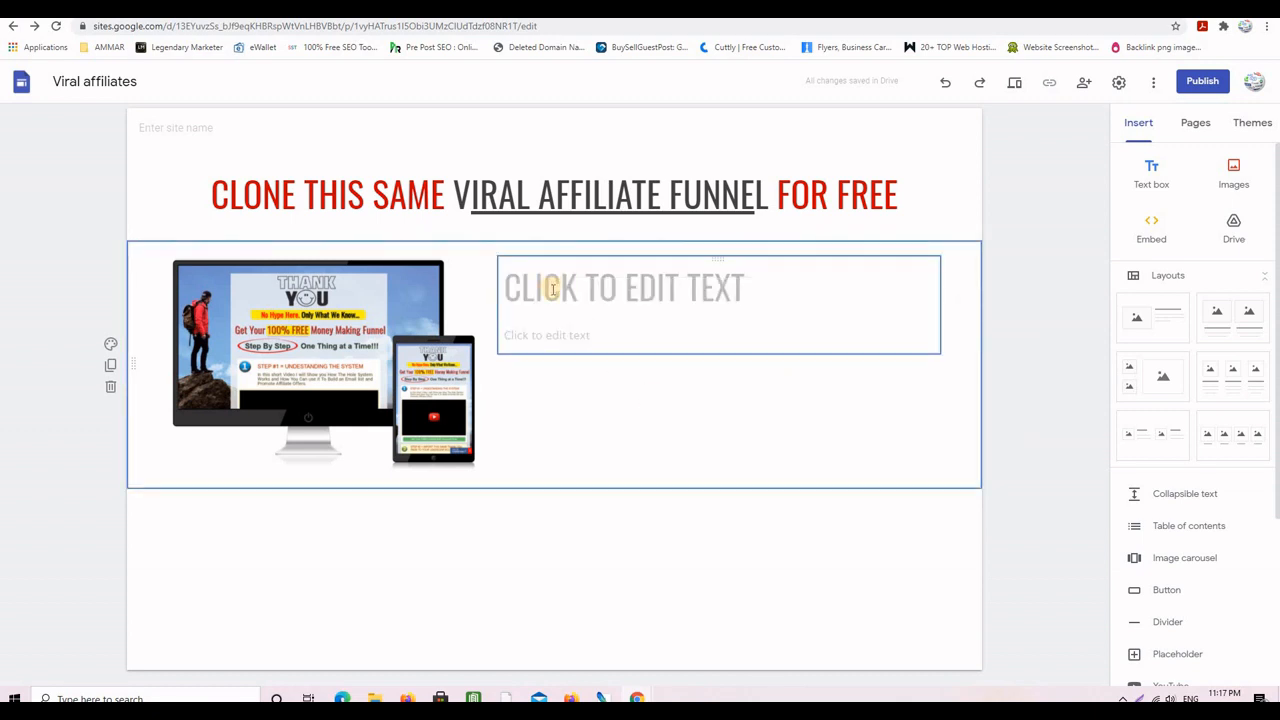
left_click(552, 289)
left_click(552, 339)
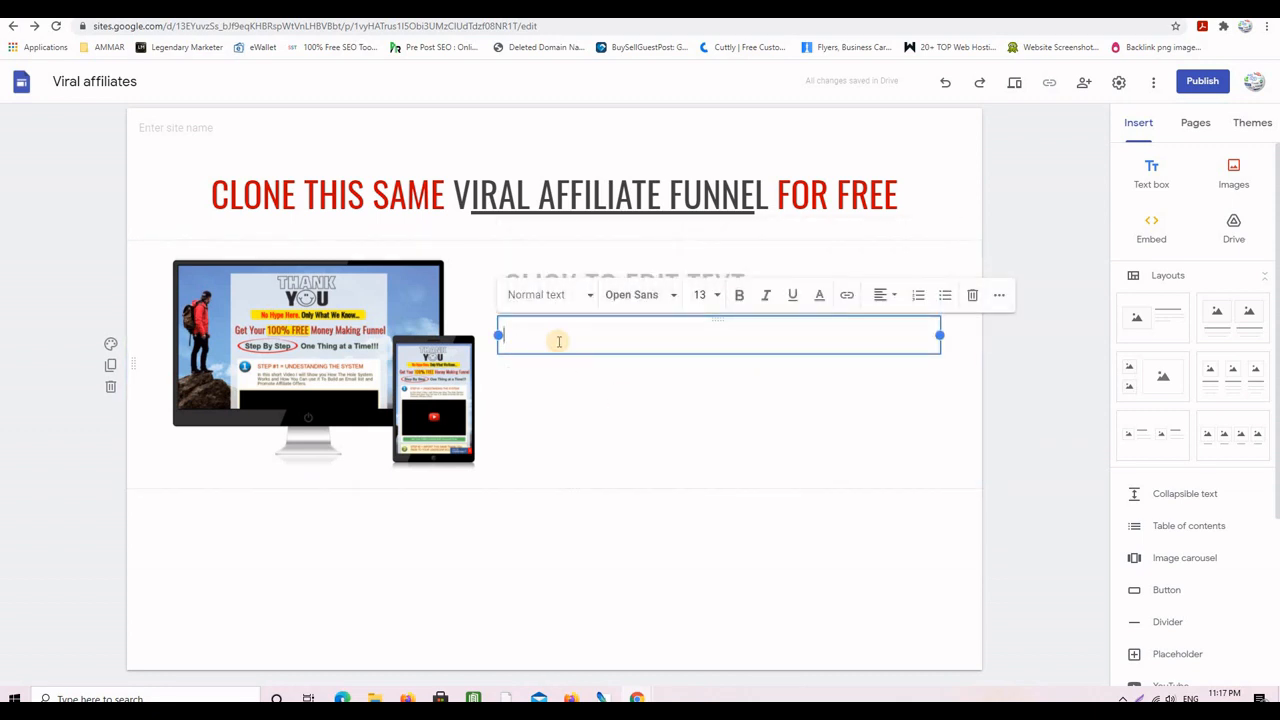
left_click(972, 296)
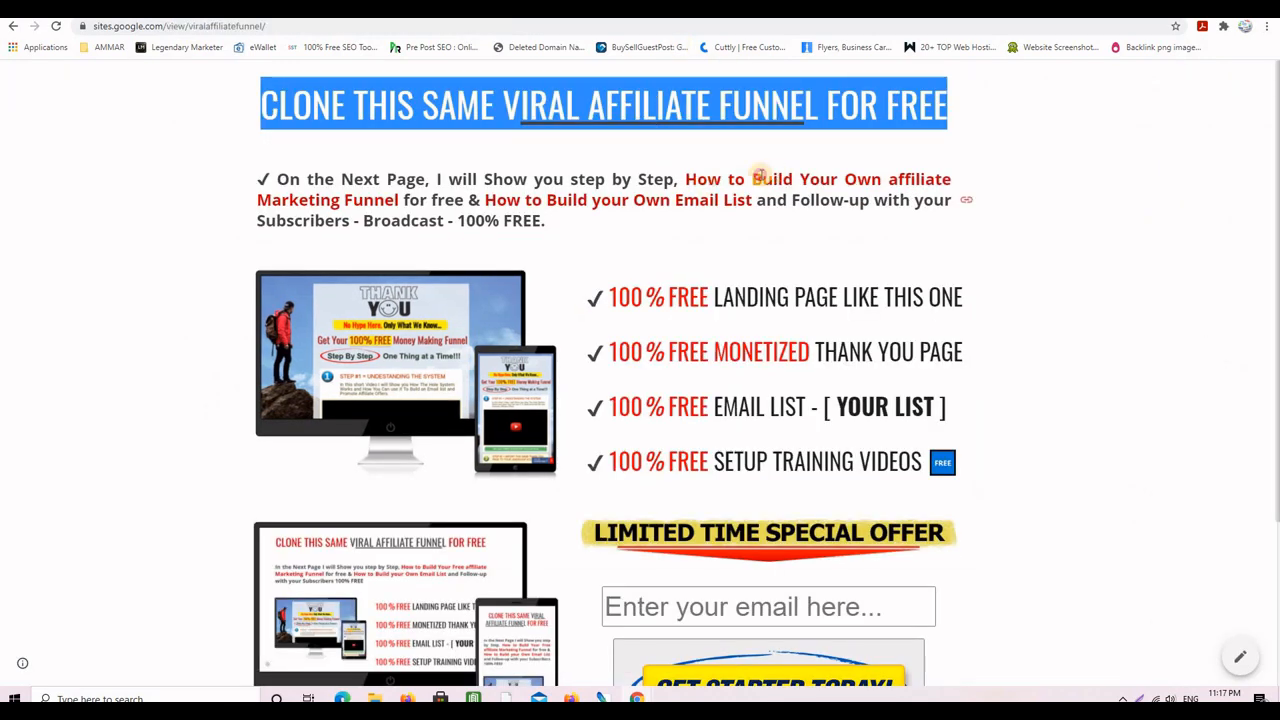
Step: Copy the four "100 % FREE" checkmark lines from the published funnel page into the title placeholder beside the thank-you page image
left_click(723, 203)
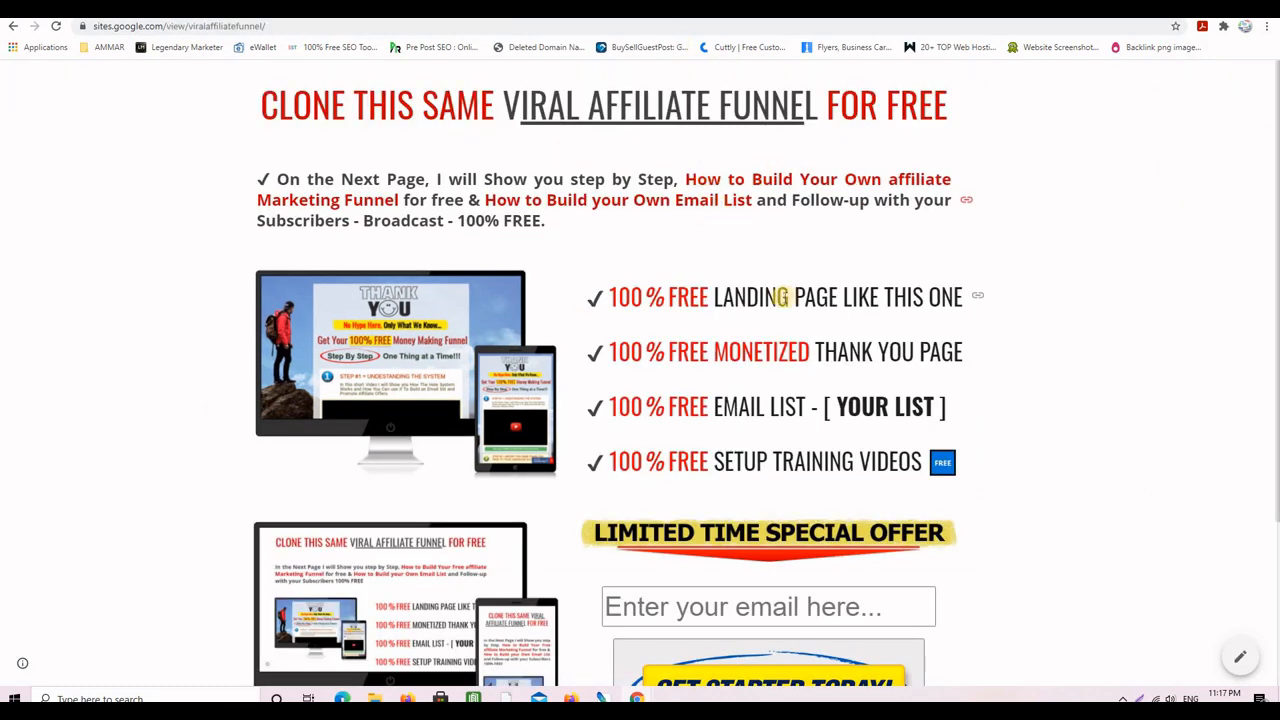
scroll(609, 330, "down", 1)
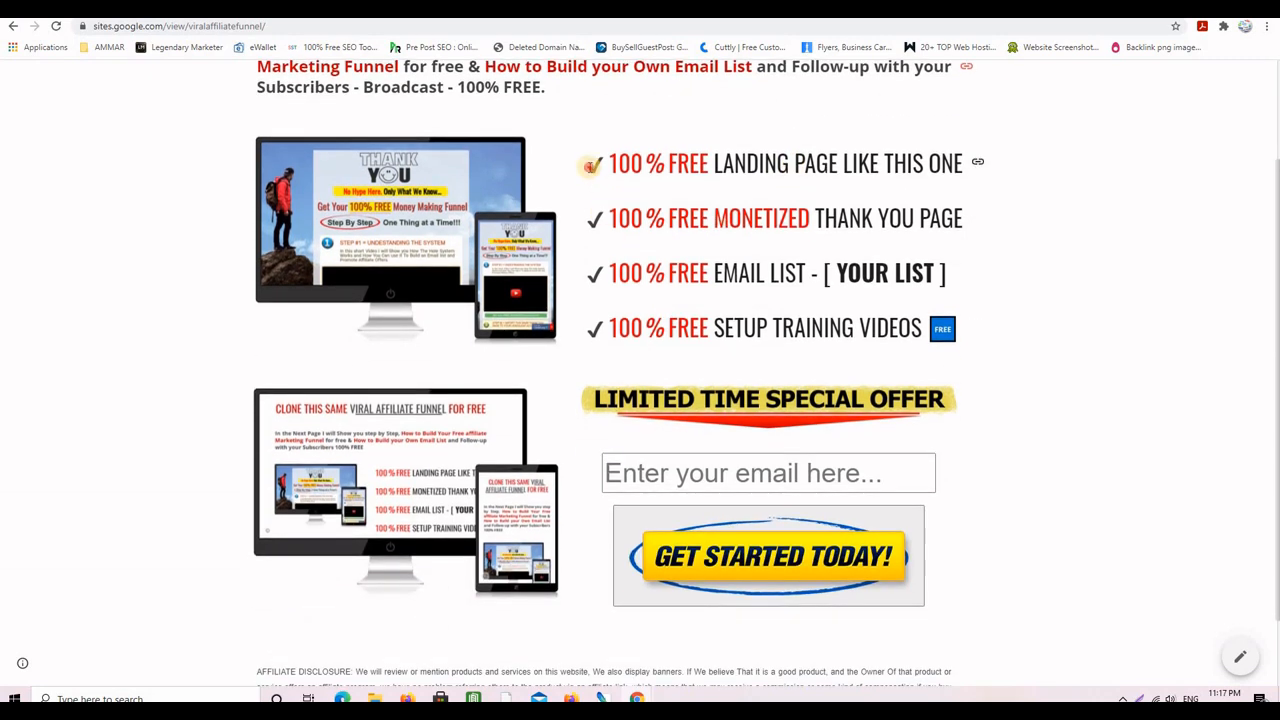
left_click_drag(591, 166, 950, 326)
right_click(797, 232)
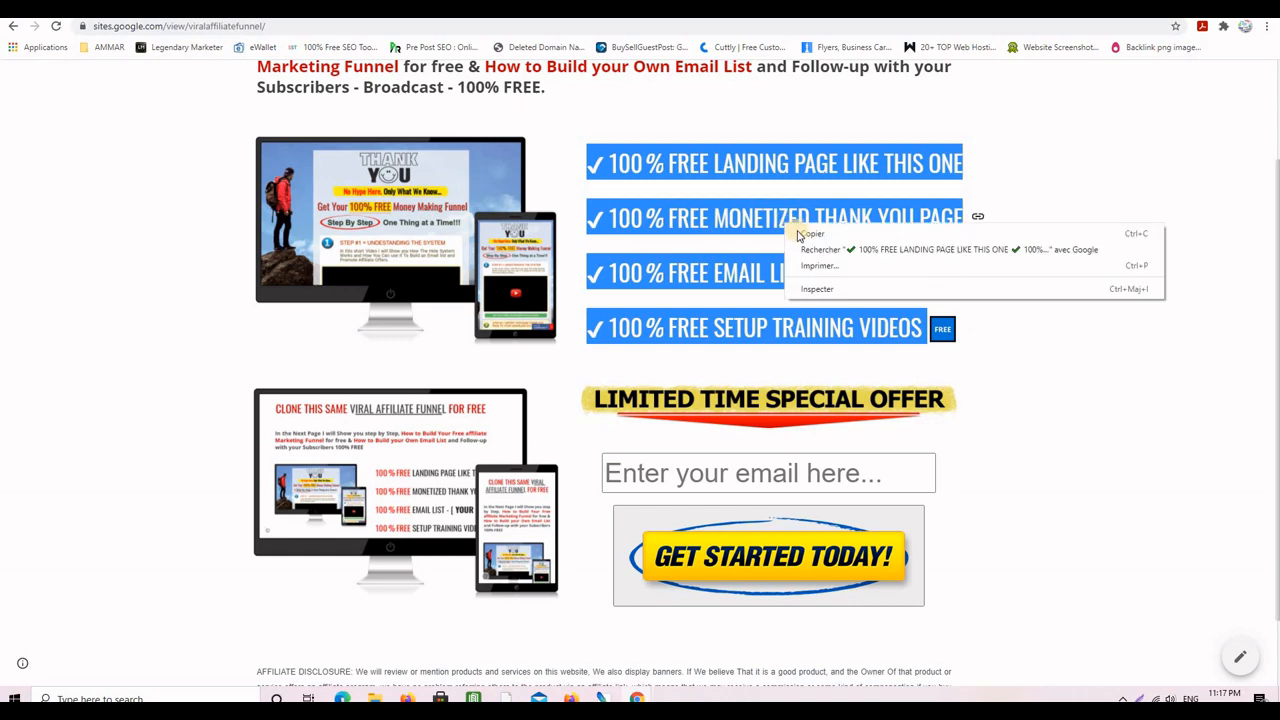
left_click(805, 233)
left_click(585, 10)
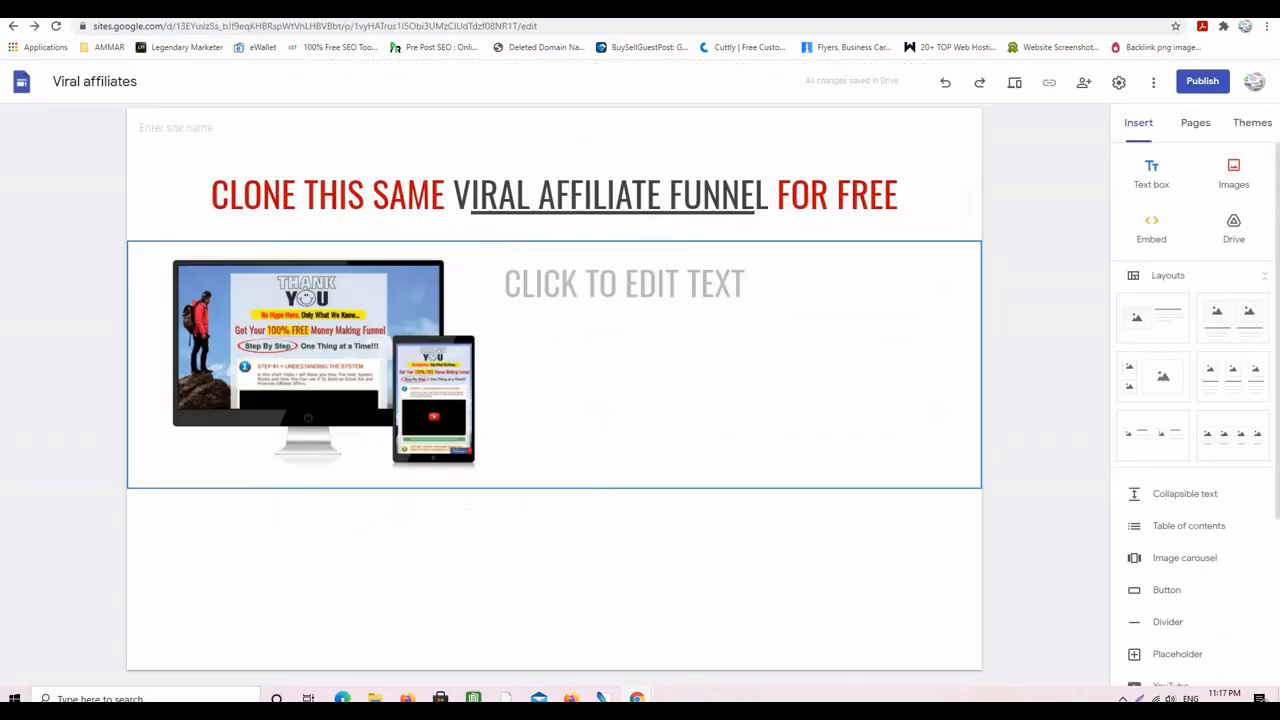
left_click(548, 286)
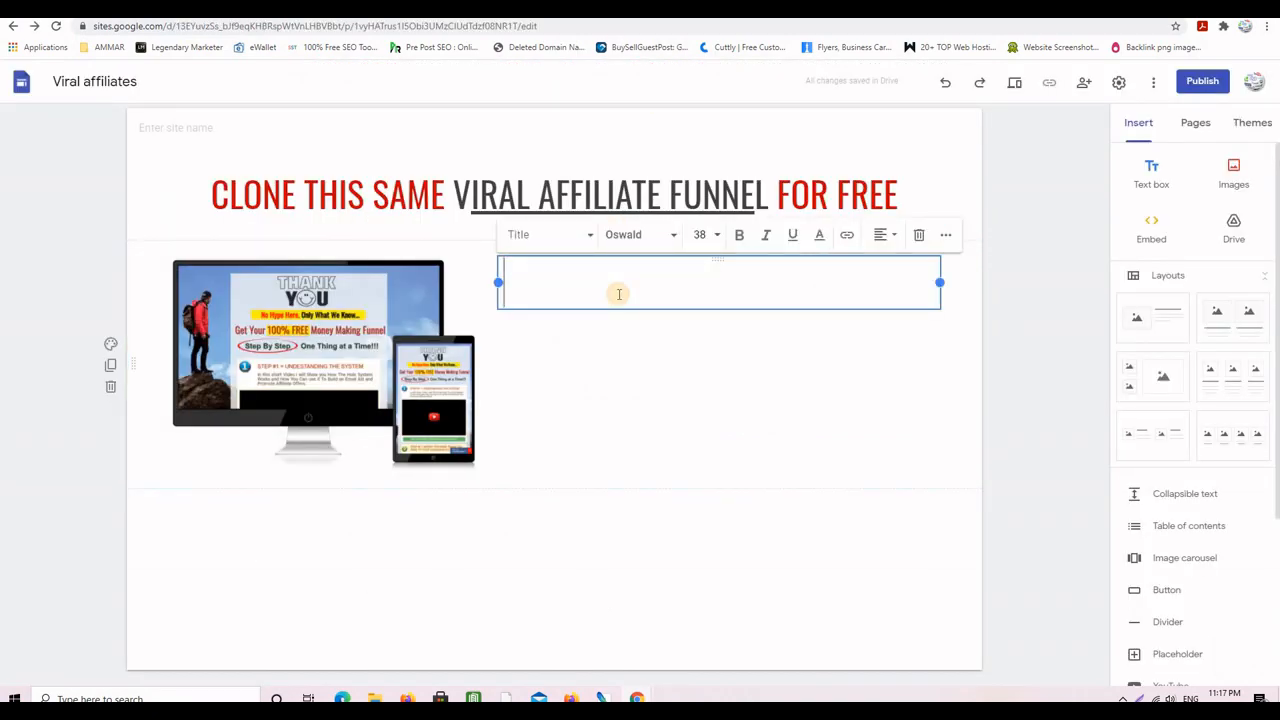
type("✓ 100 % FREE LANDING PAGE LIKE THIS ONE ✓ 100 % FREE MONETIZED THANK YOU PAGE ✓ 100 % FREE EMAIL LIST - [ YOUR LIST ] ✓ 100 % FREE SETUP TRAINING VIDEOS")
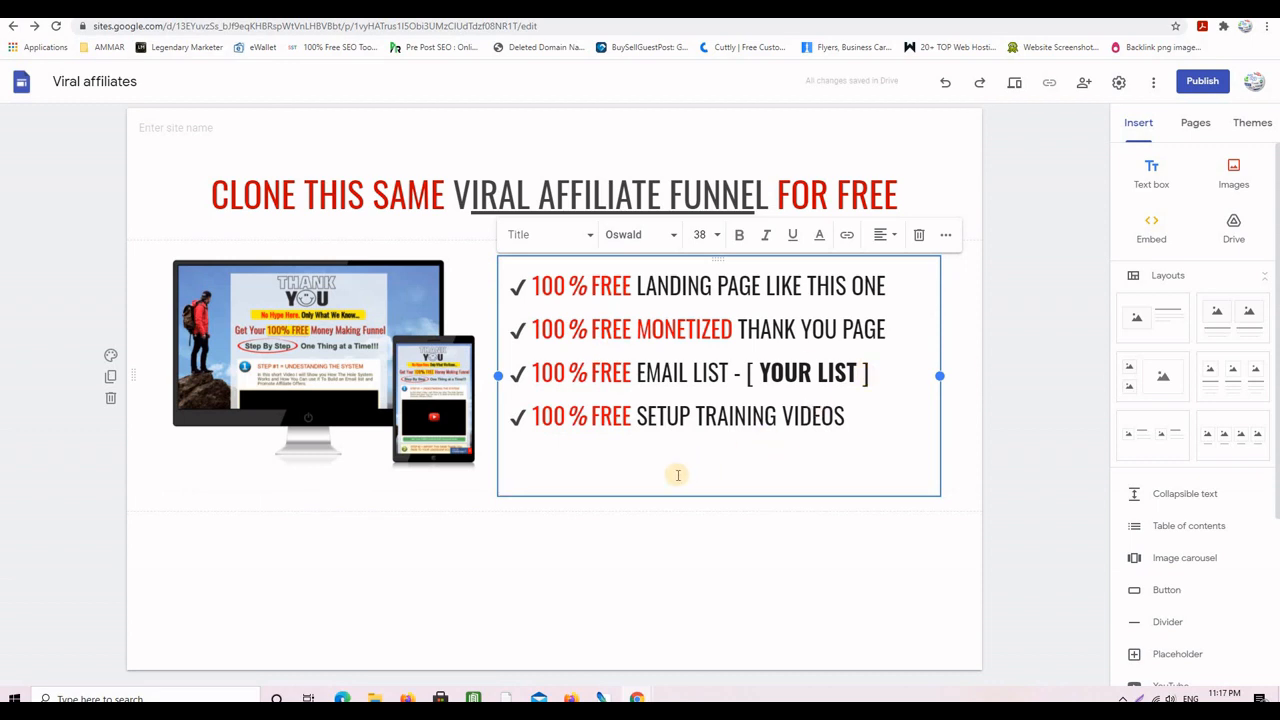
Step: Insert a text box and move it between the headline and the thank-you image section
left_click(468, 531)
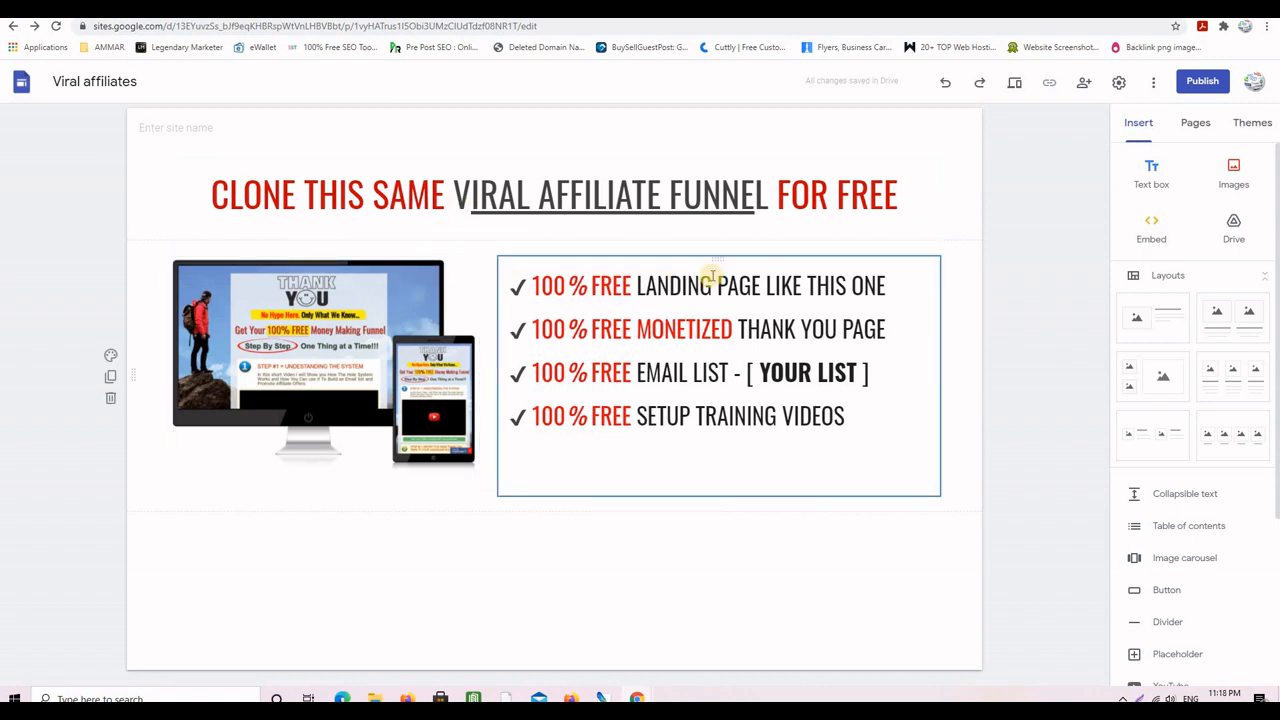
left_click(1152, 176)
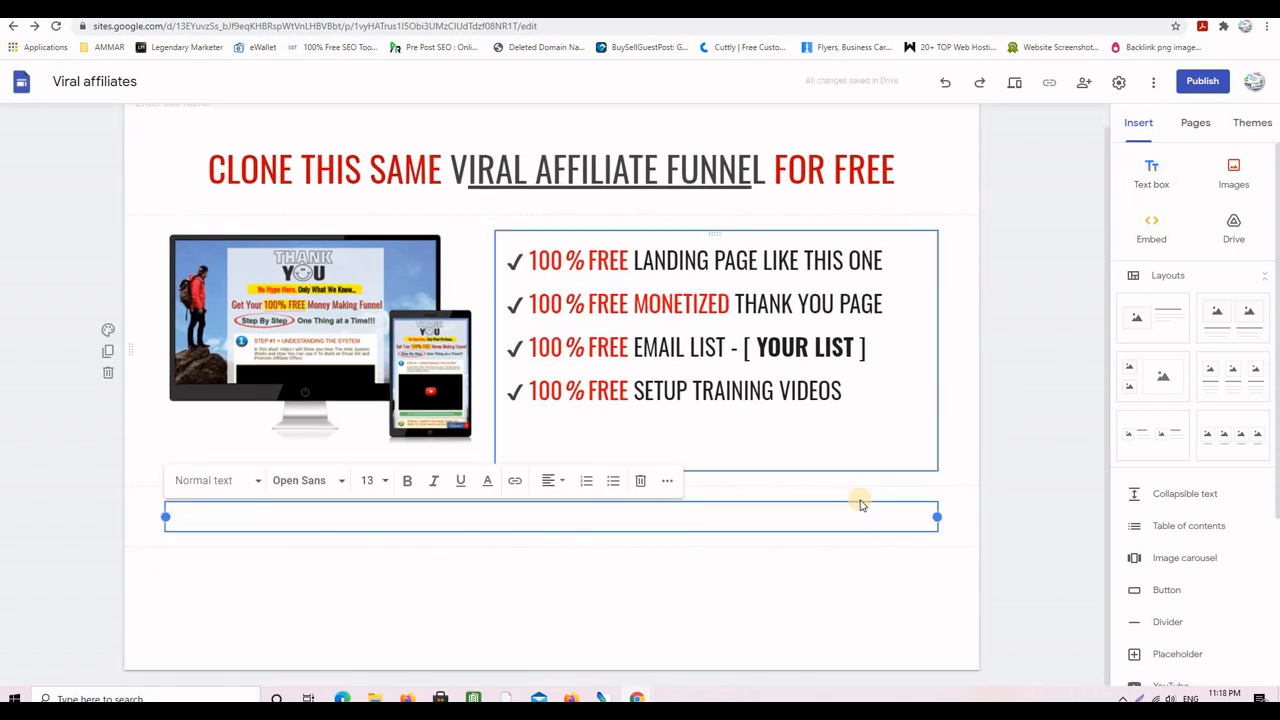
left_click(320, 571)
left_click_drag(544, 505, 466, 217)
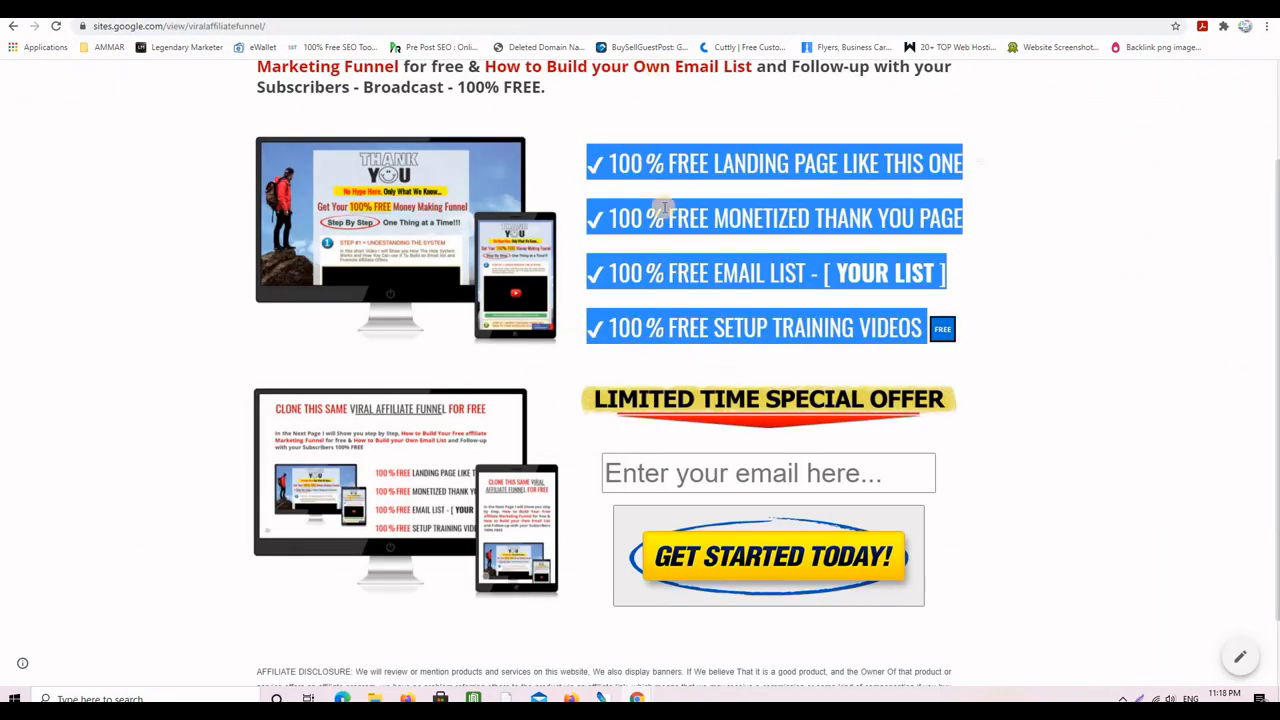
Step: Copy the "On the Next Page, I will Show you step by Step" paragraph from the published funnel page into the new text box, removing its trailing blank line
scroll(656, 200, "up", 2)
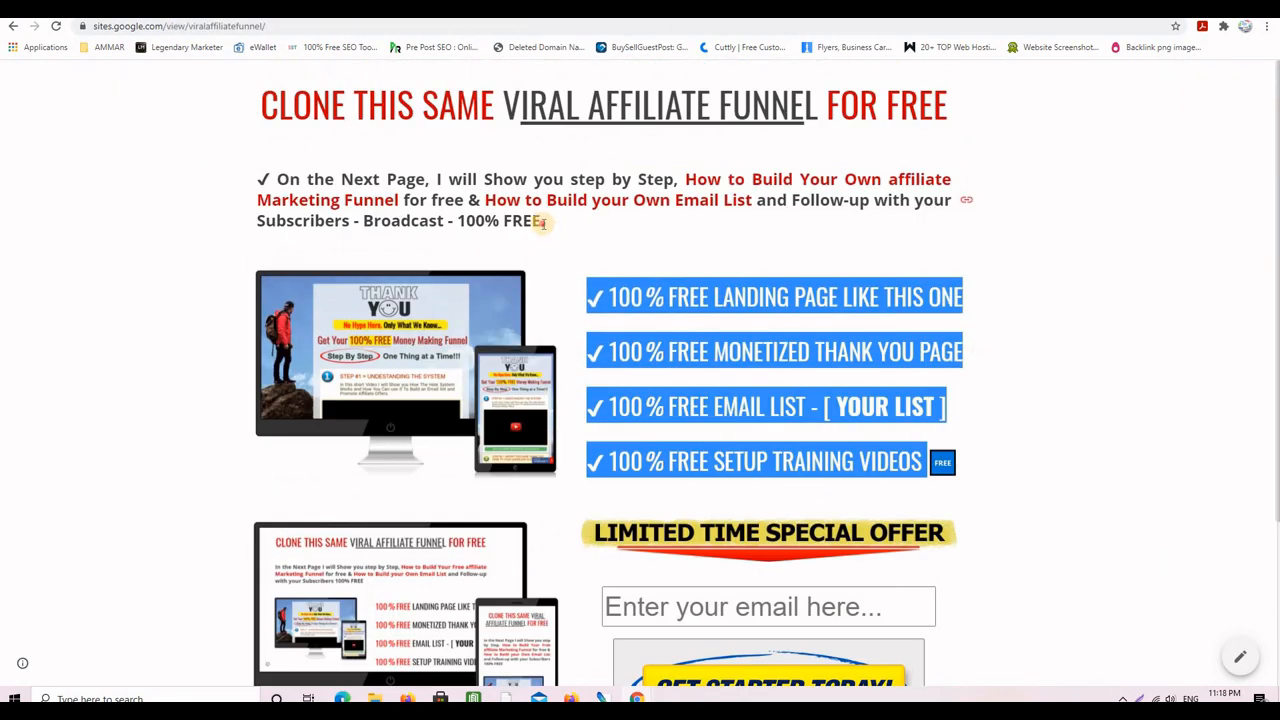
left_click_drag(543, 224, 288, 181)
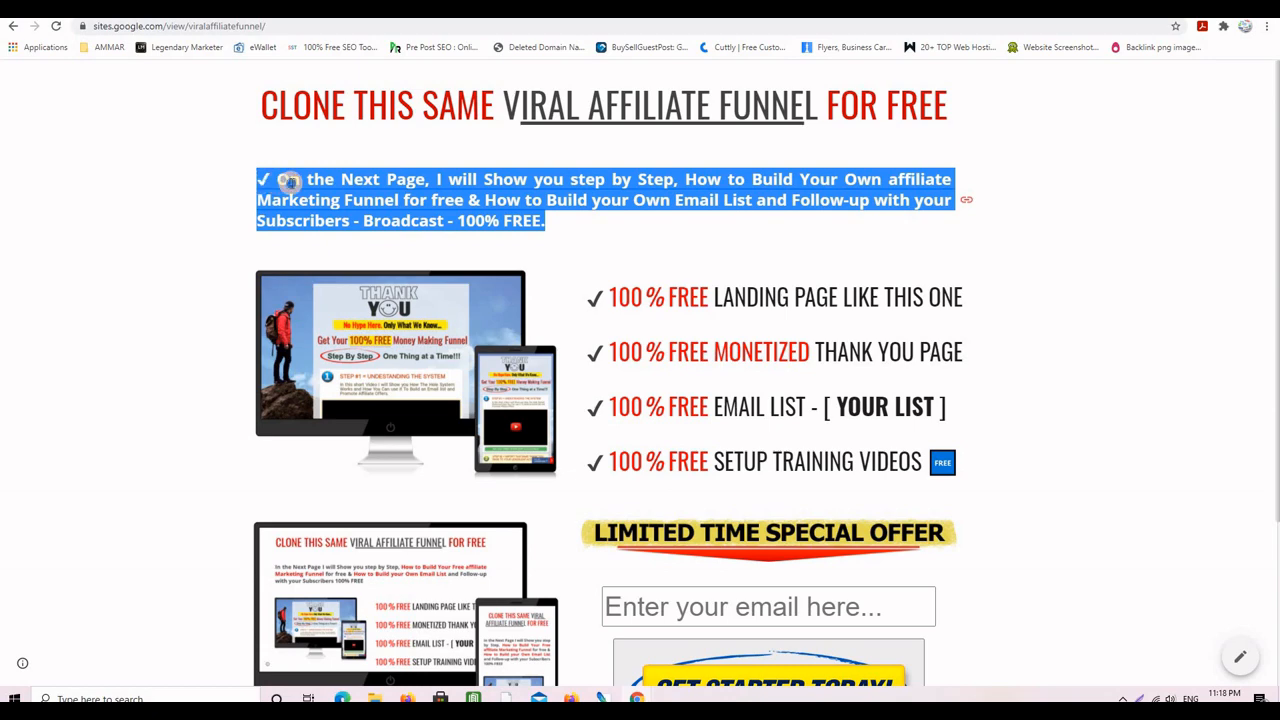
right_click(288, 181)
left_click(350, 194)
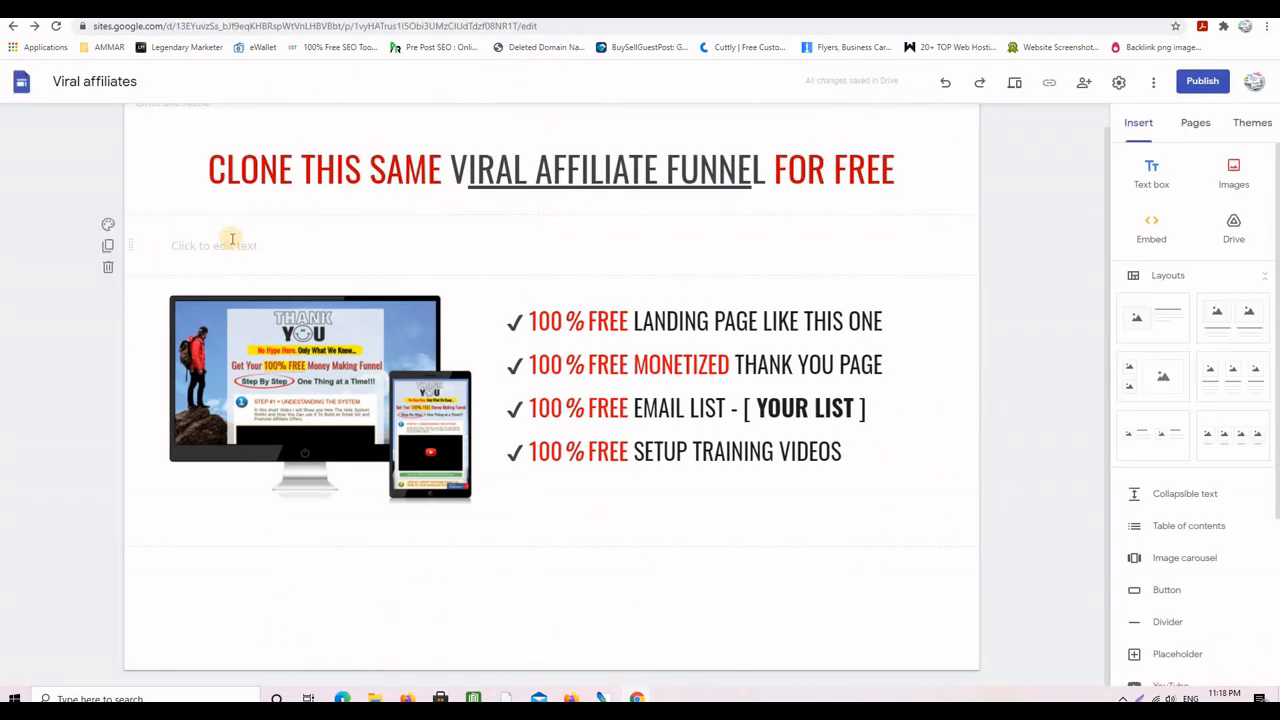
left_click(315, 251)
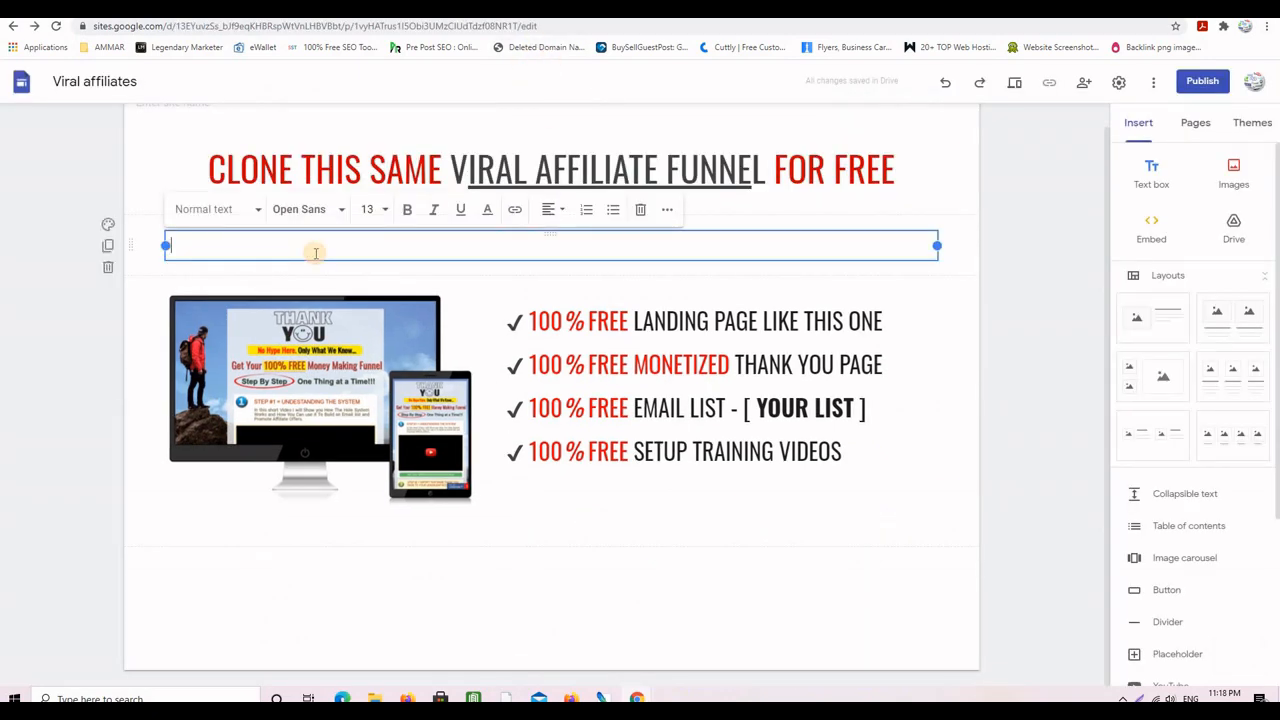
key("ctrl+v")
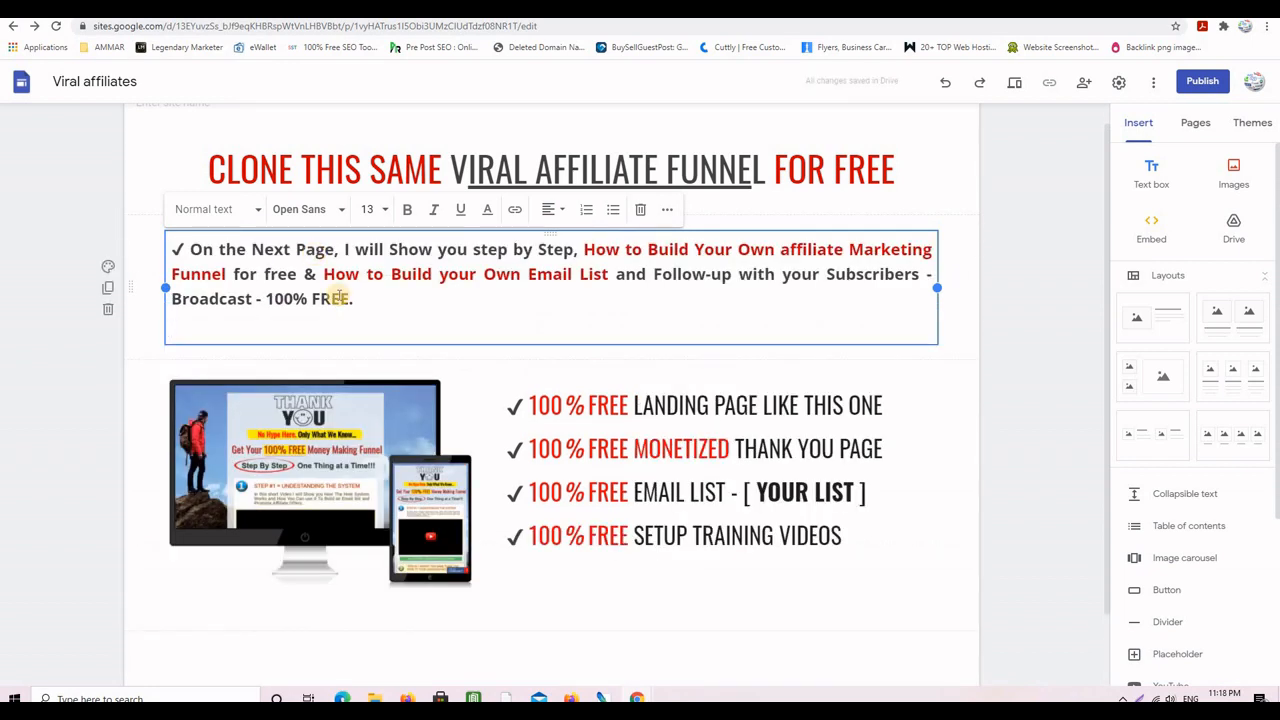
key("BackSpace")
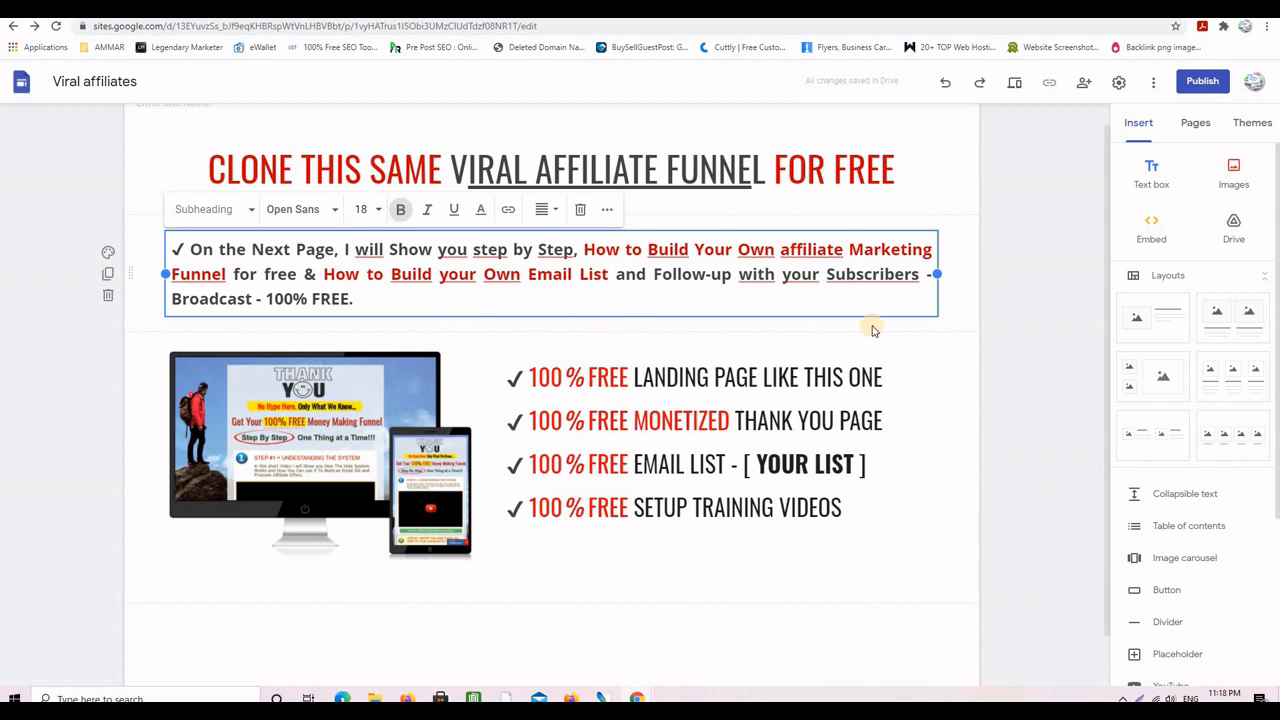
Step: Publish the site to the web with the address viralaffiliates
left_click(1210, 86)
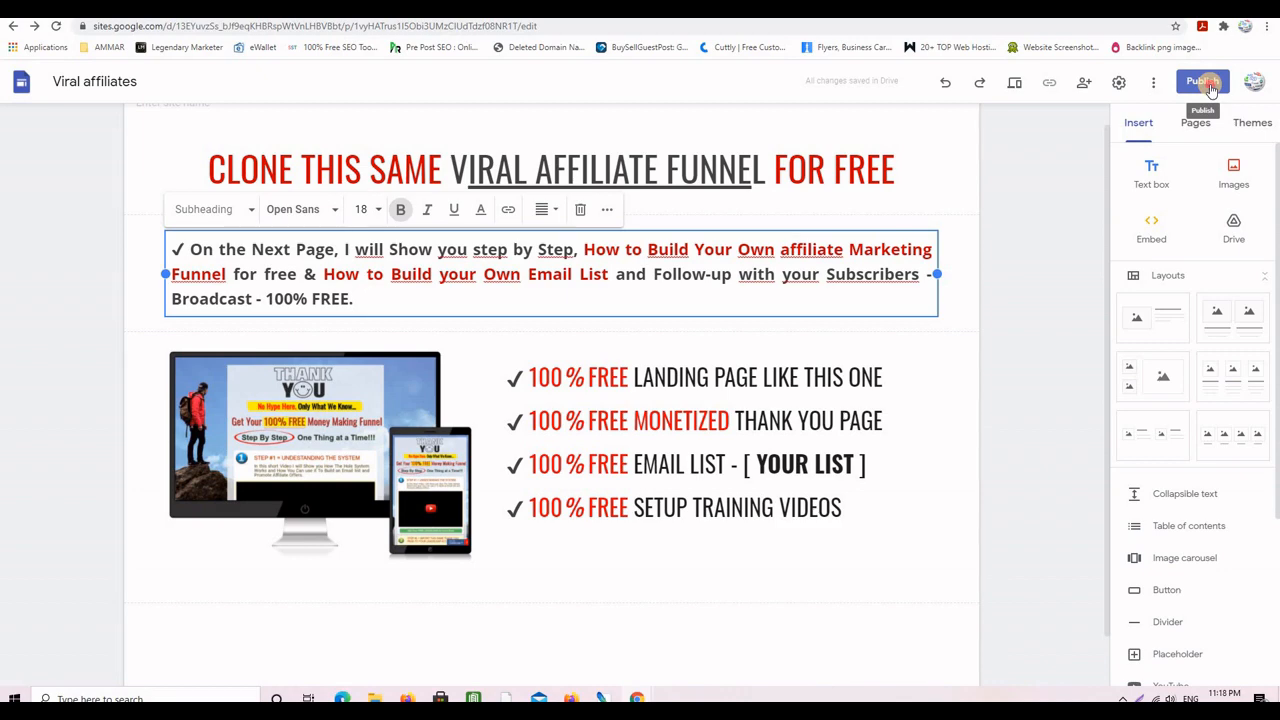
left_click(1211, 90)
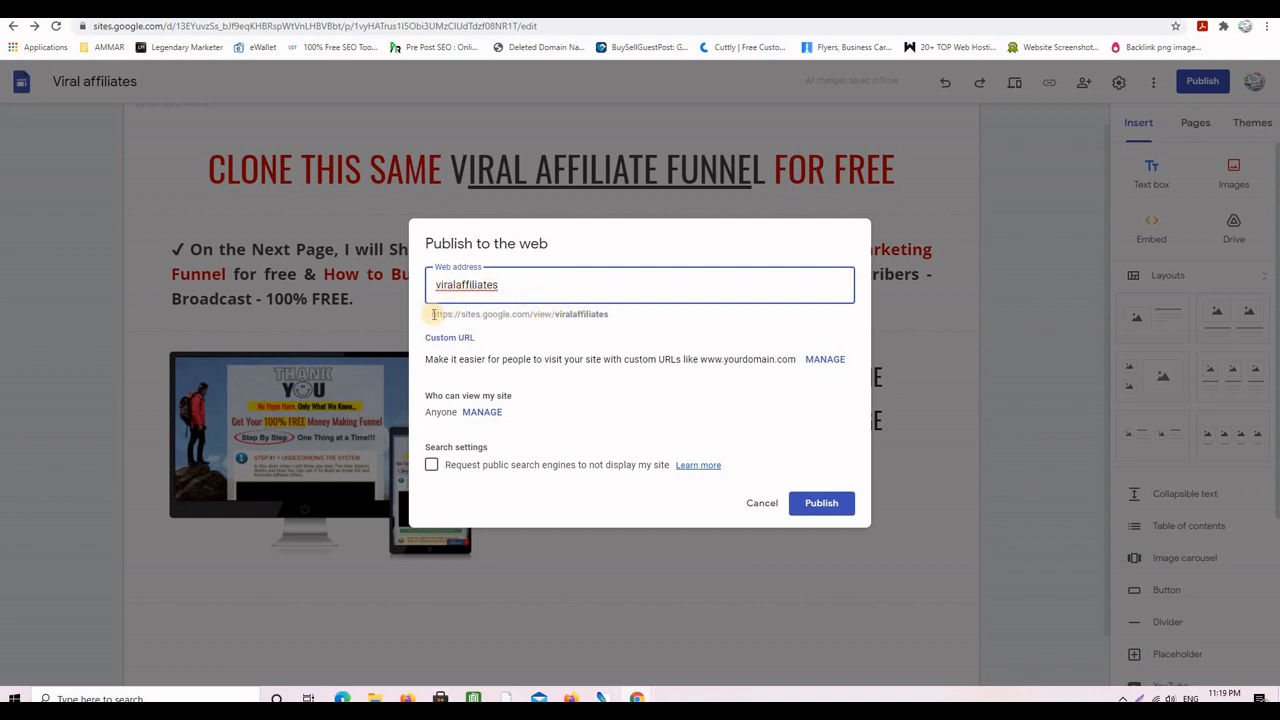
left_click_drag(432, 314, 612, 318)
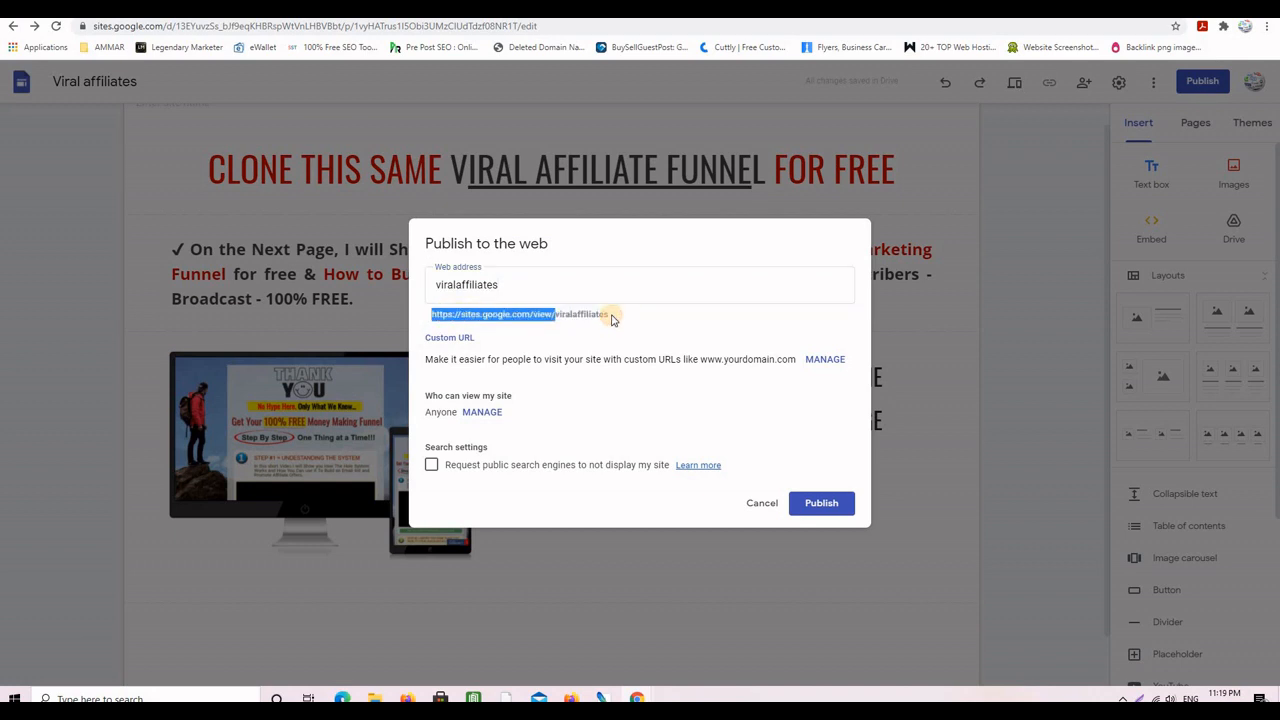
left_click(693, 382)
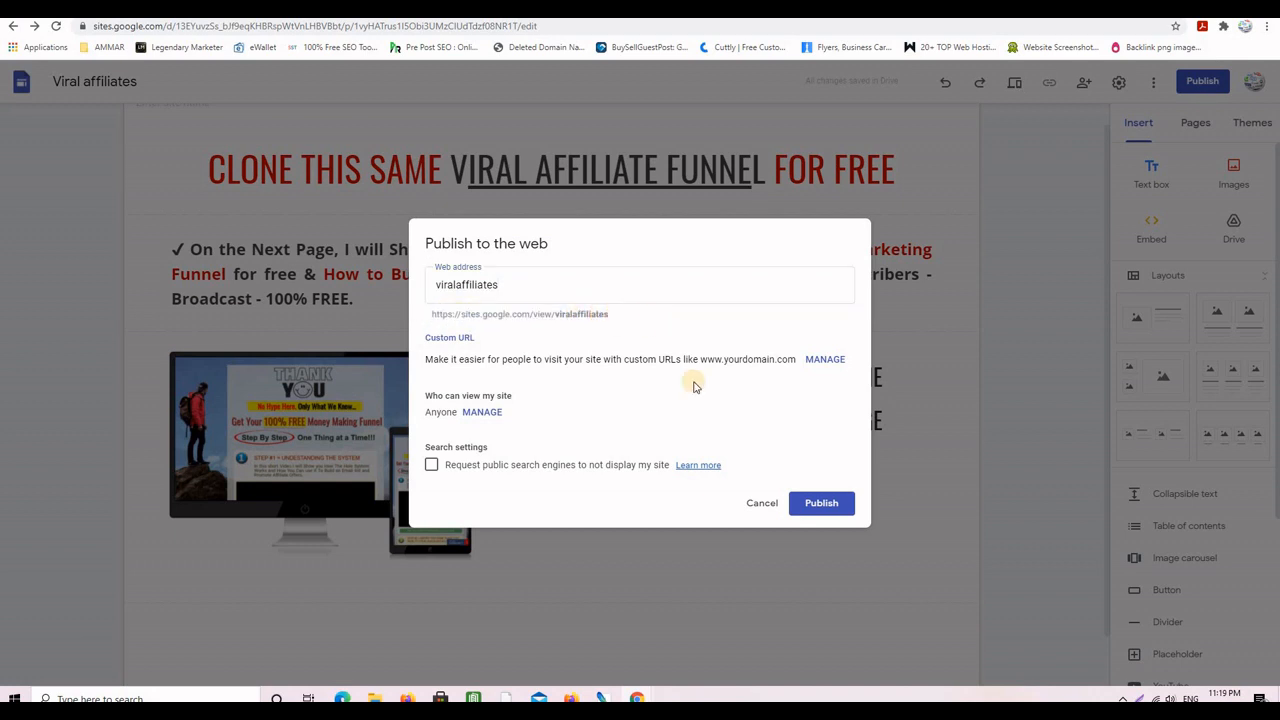
left_click(824, 503)
left_click(820, 506)
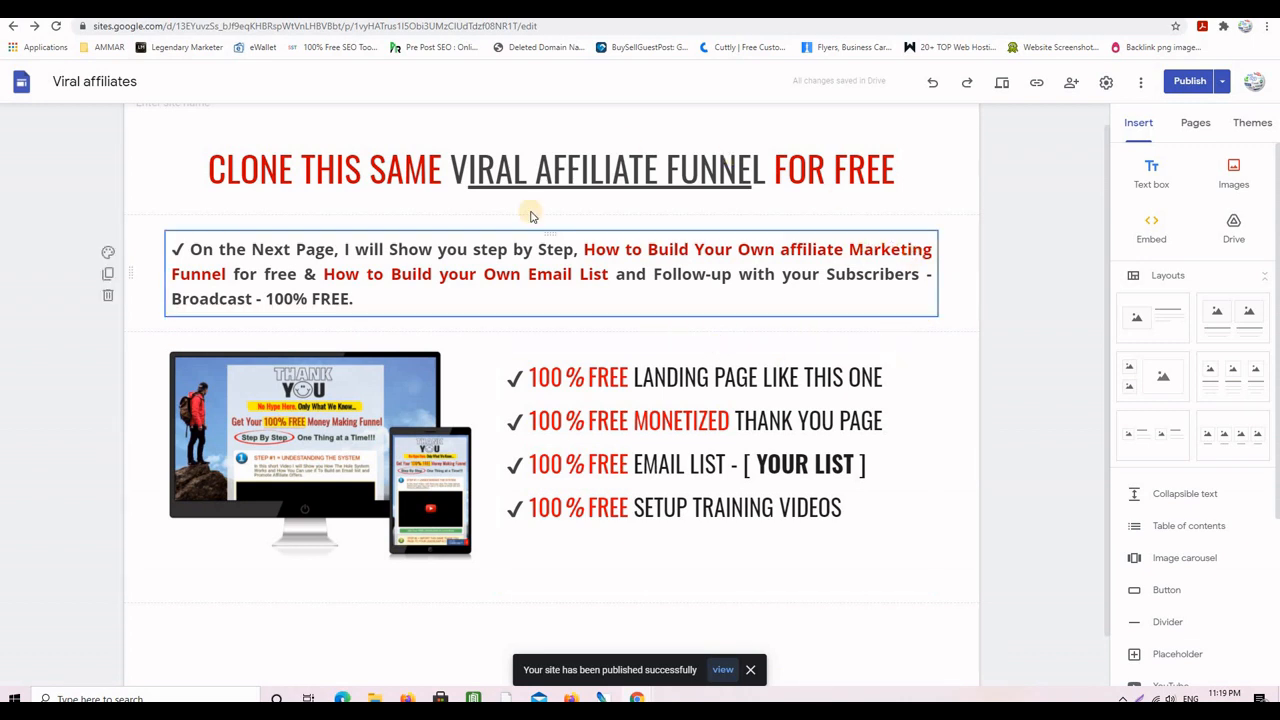
Step: View the published site, compare it with the original viral affiliate funnel page, and return to the site editor
left_click(1222, 84)
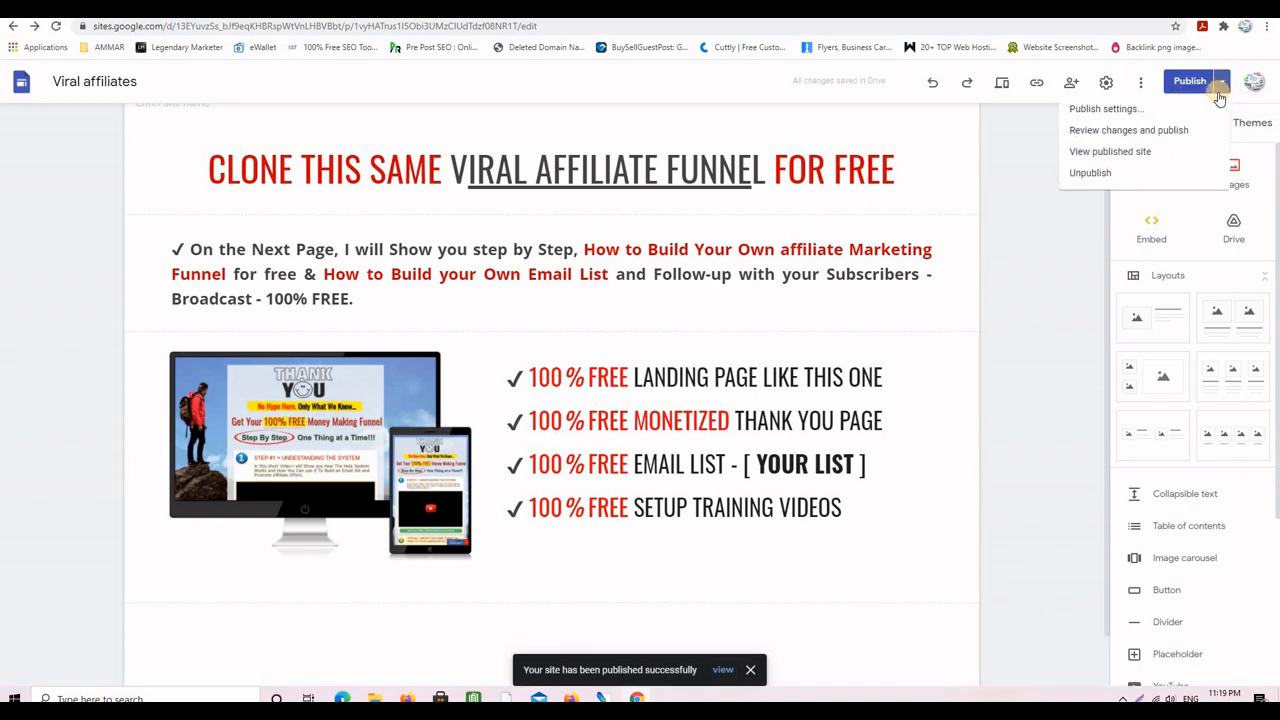
left_click(1112, 153)
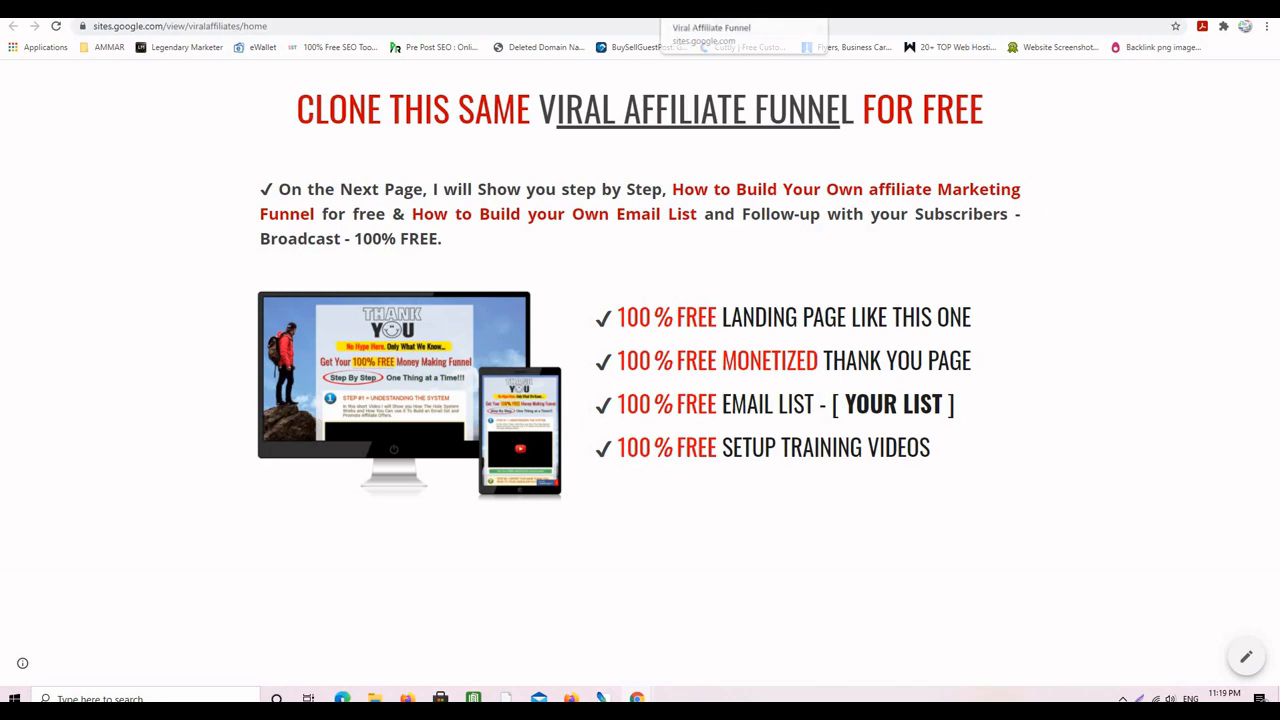
left_click(714, 112)
scroll(634, 368, "down", 2)
scroll(634, 368, "up", 2)
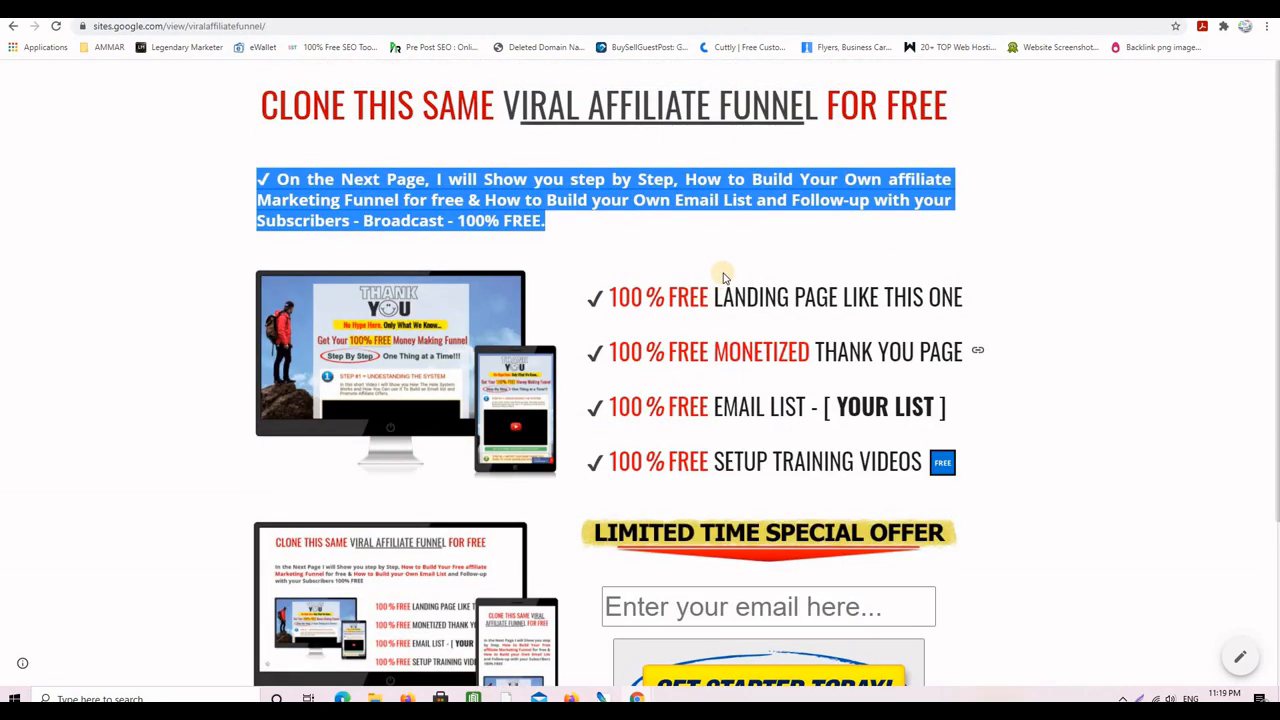
key("ctrl+Tab")
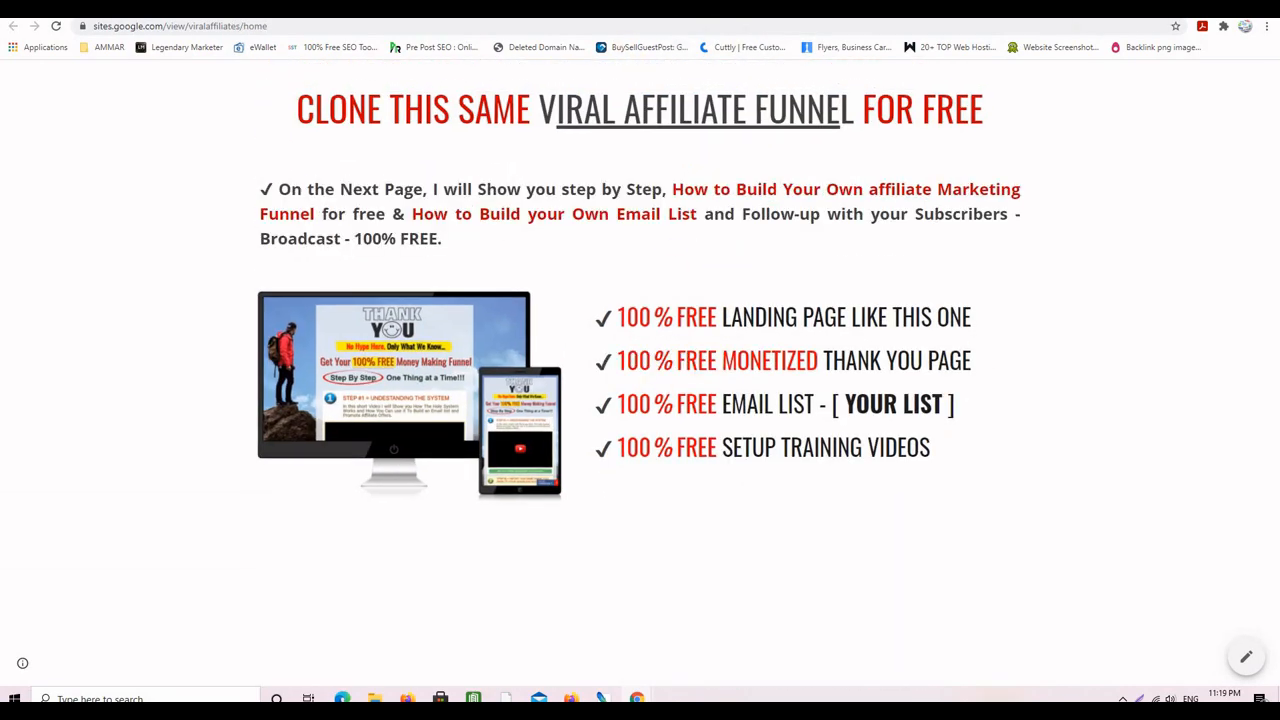
key("ctrl+Tab")
key("ctrl+Tab")
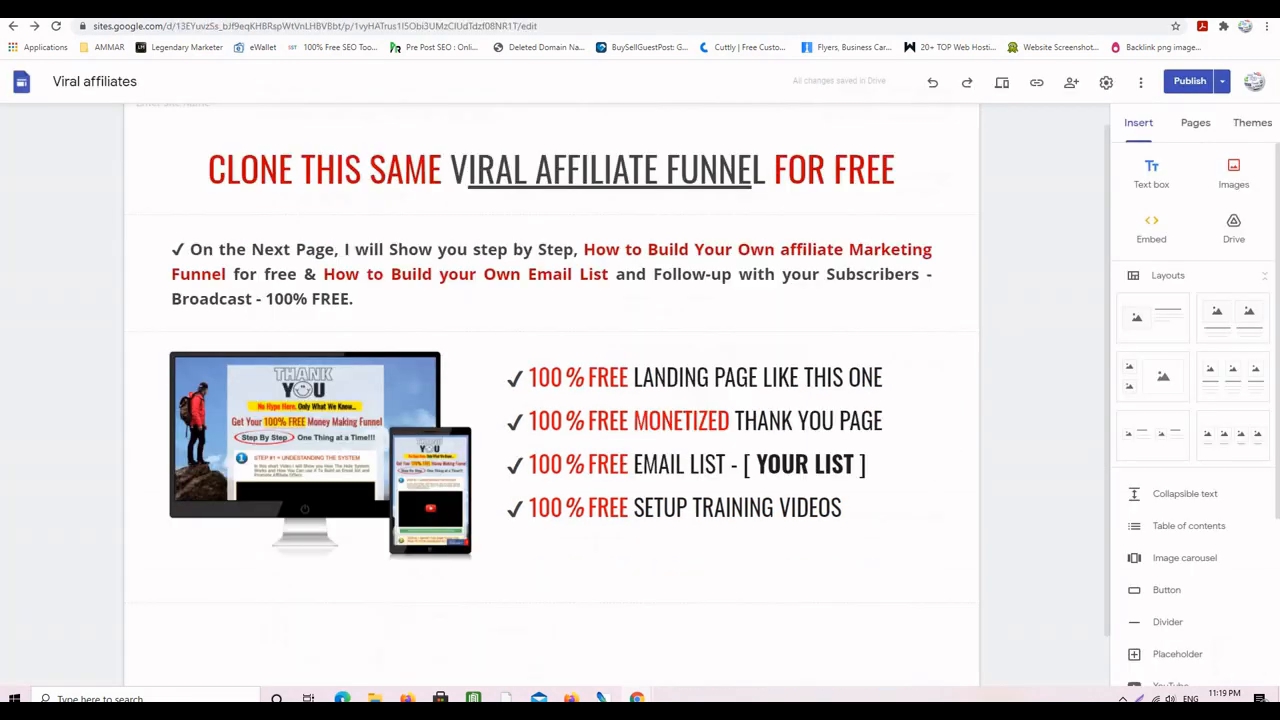
Step: Narrow the intro paragraph's text box by pulling in its right edge one column, keeping its left edge aligned with the image below
left_click(838, 270)
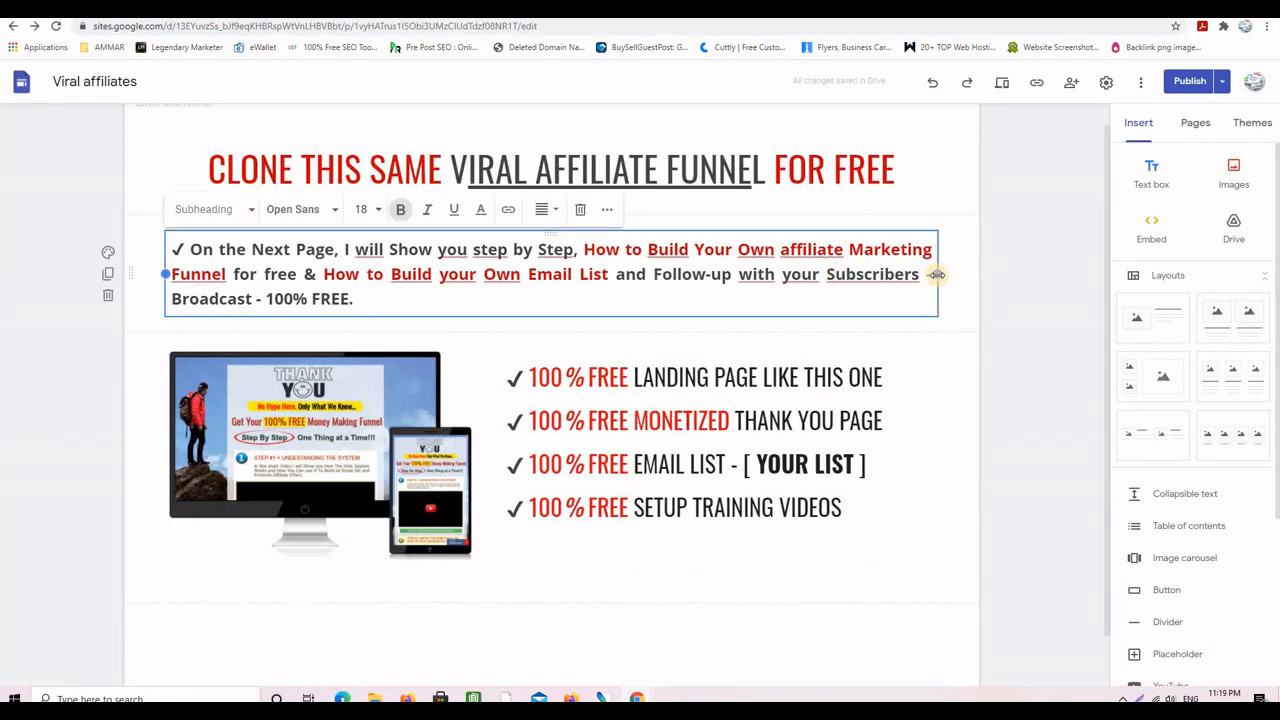
left_click_drag(937, 274, 872, 277)
left_click(165, 272)
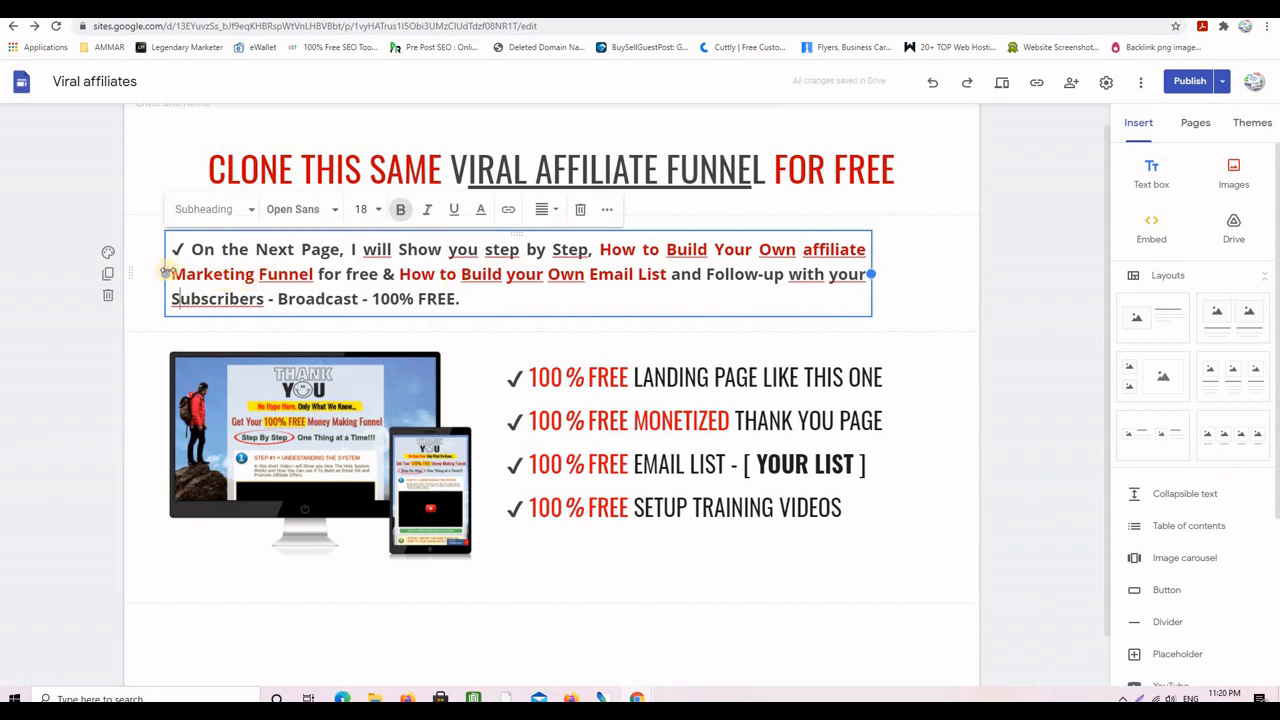
left_click_drag(164, 272, 194, 275)
left_click_drag(870, 272, 935, 272)
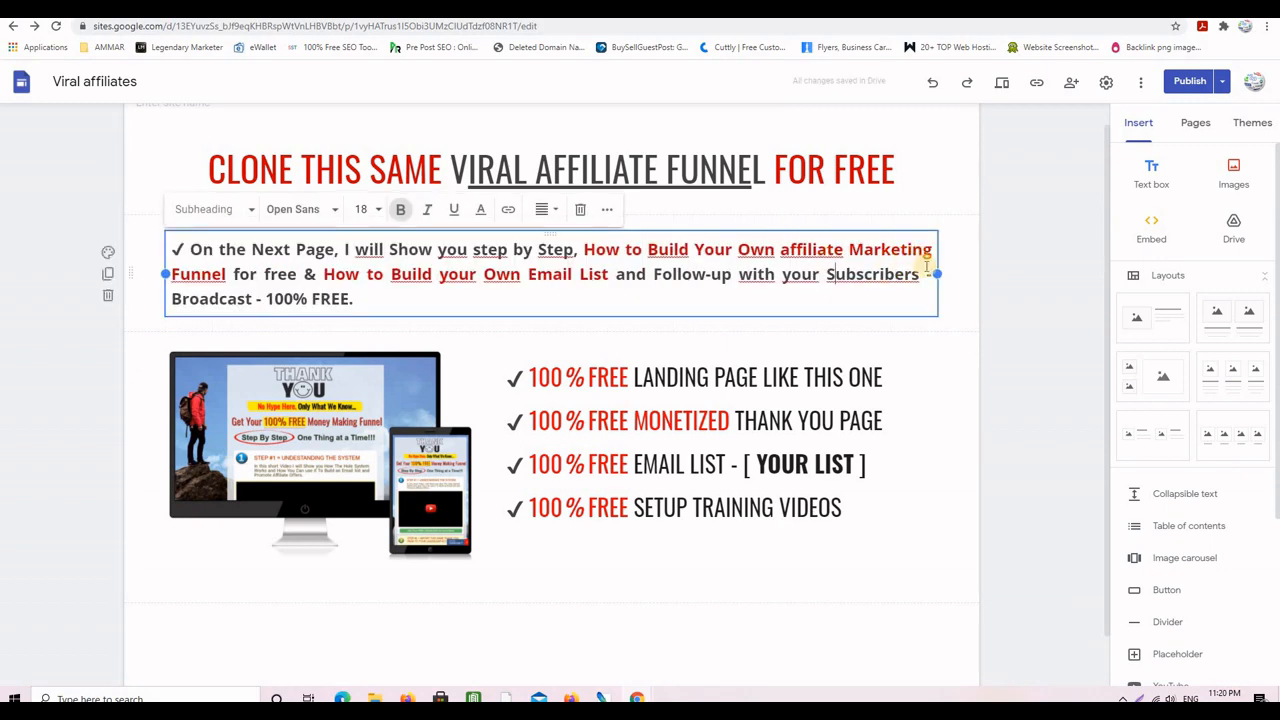
left_click_drag(935, 273, 872, 275)
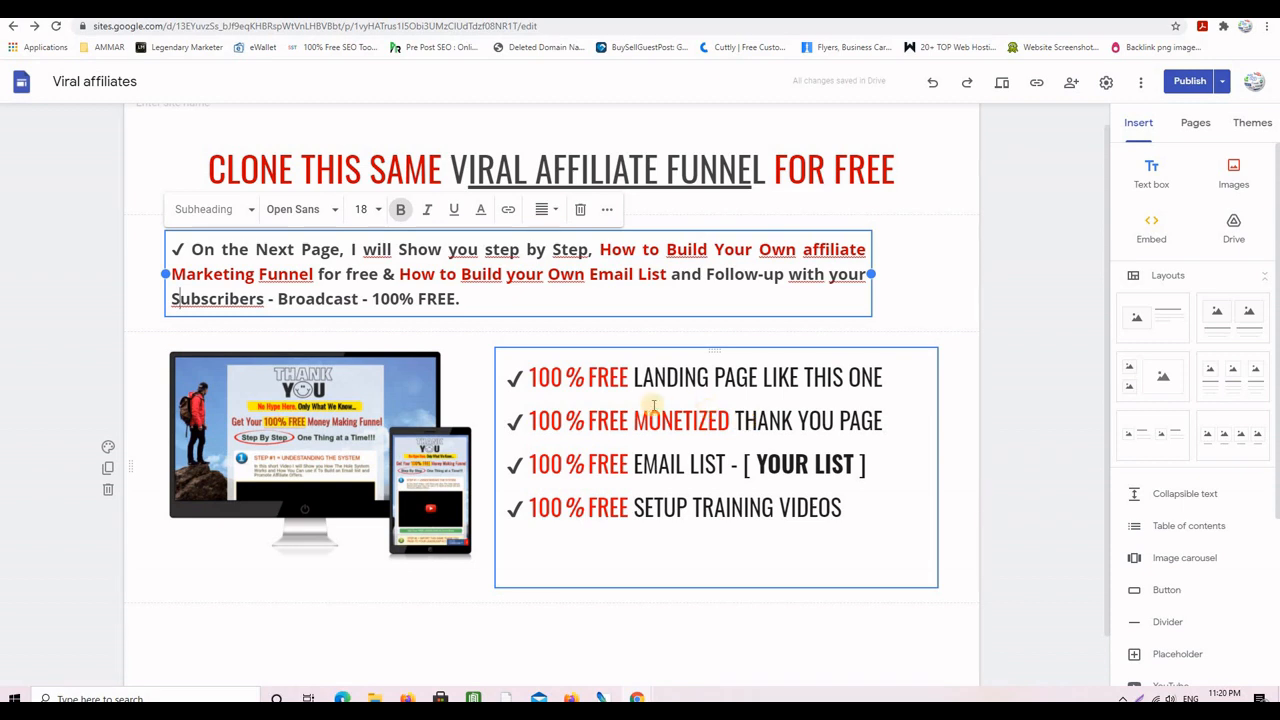
Step: Add another image-and-text layout below the thank-you section, upload landingpage.png into its image placeholder, and increase its height to show the whole picture
scroll(673, 549, "down", 1)
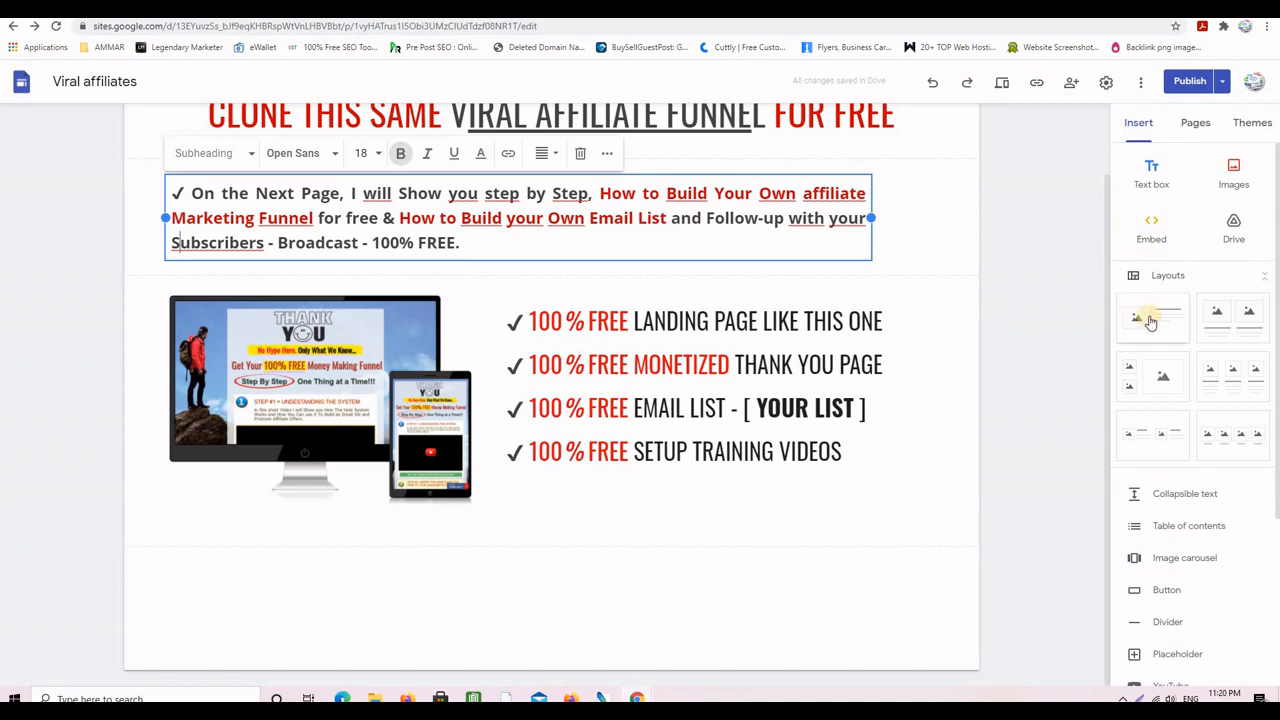
left_click_drag(1149, 321, 463, 554)
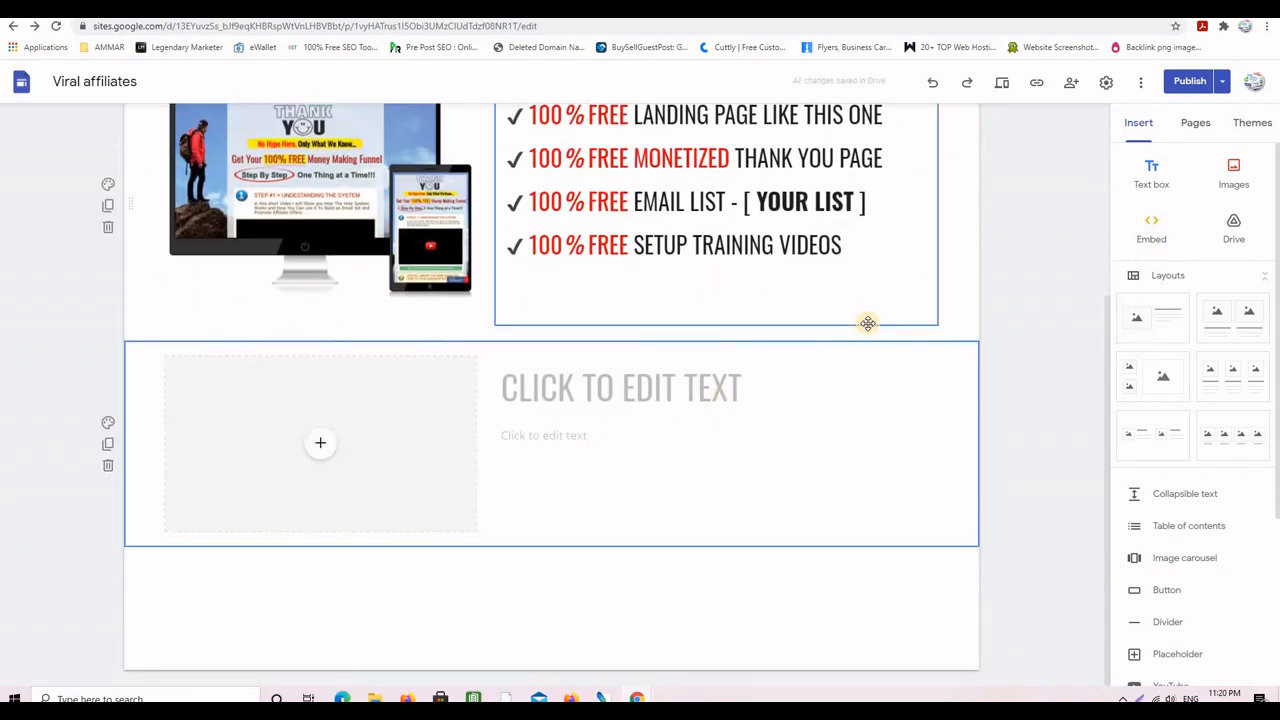
left_click(316, 445)
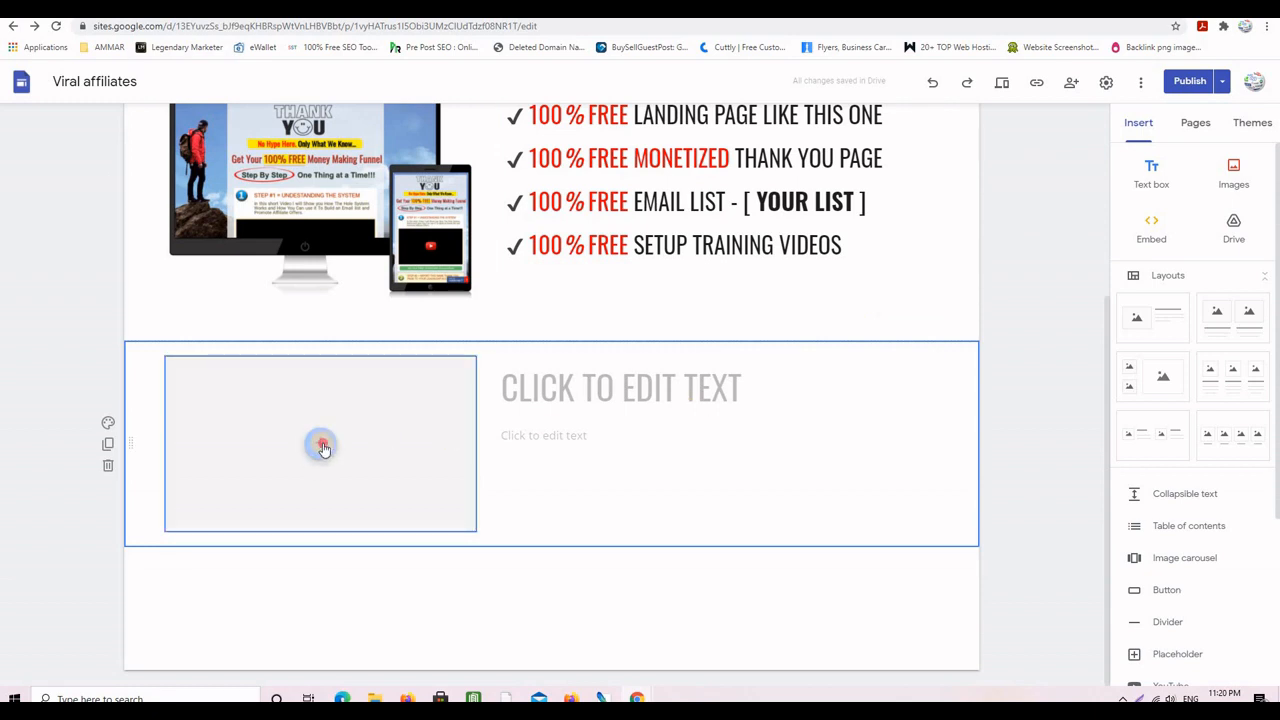
left_click(322, 447)
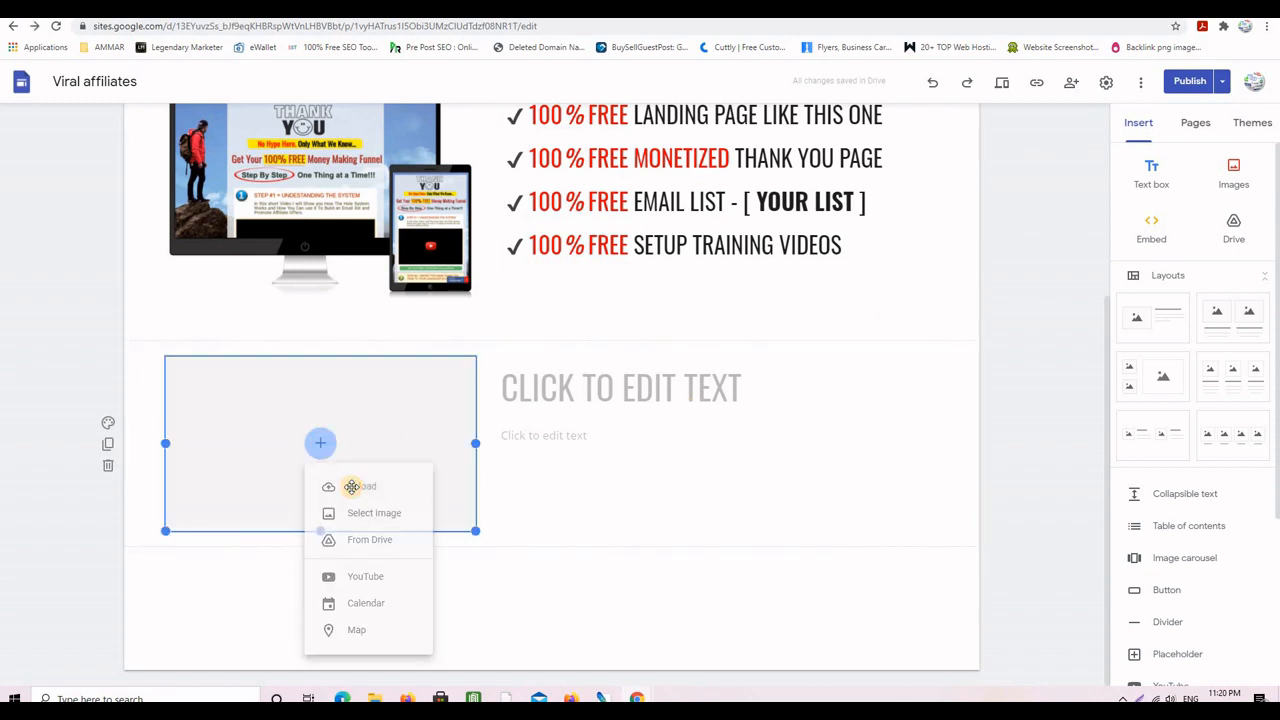
left_click(352, 486)
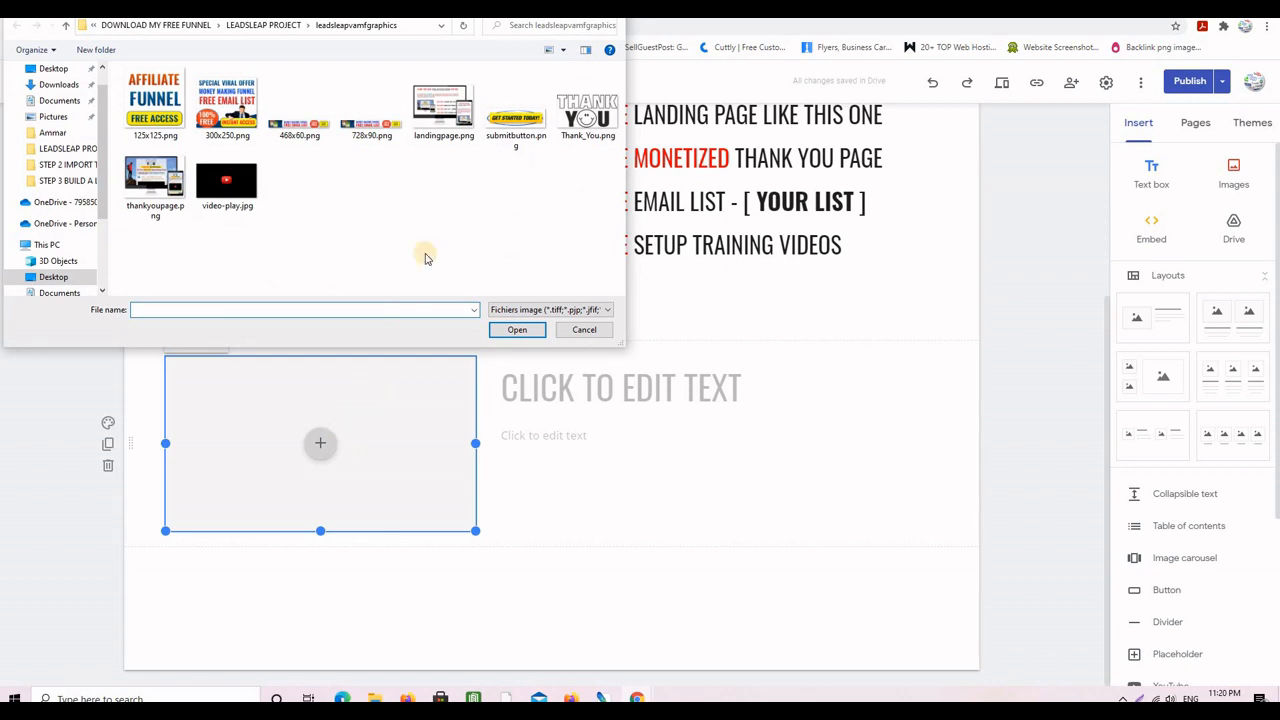
double_click(451, 117)
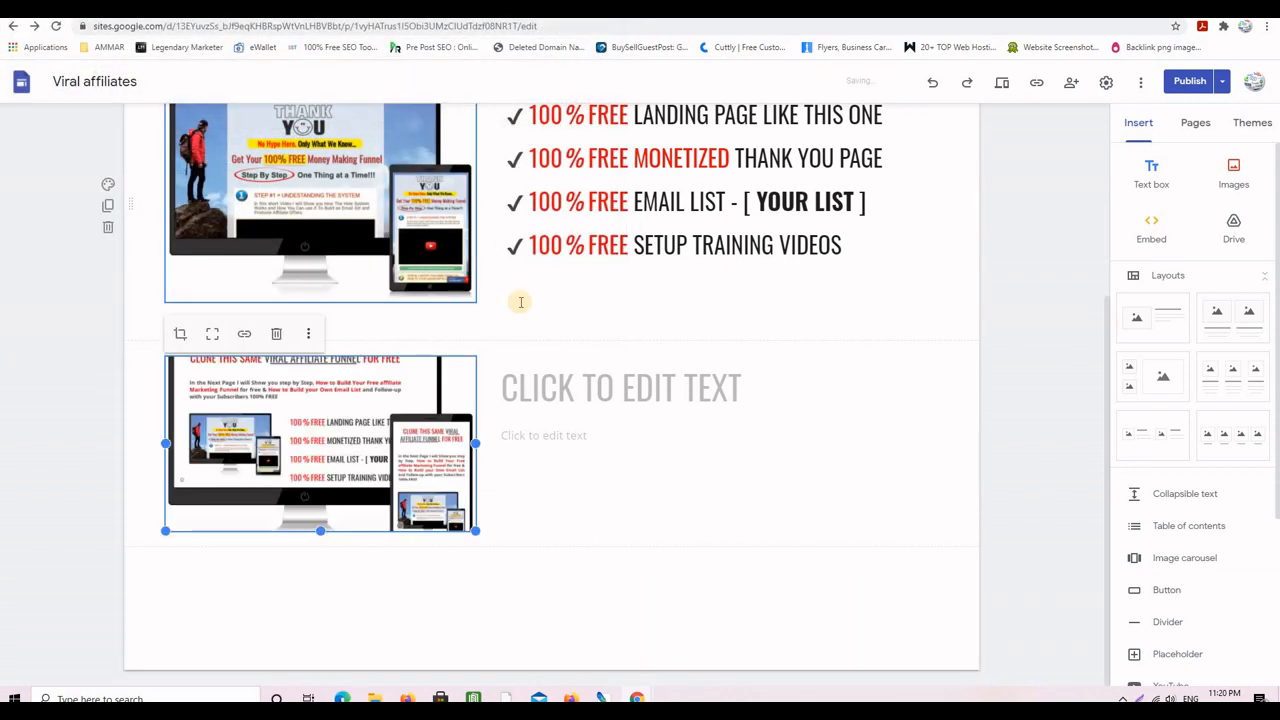
left_click_drag(321, 536, 333, 578)
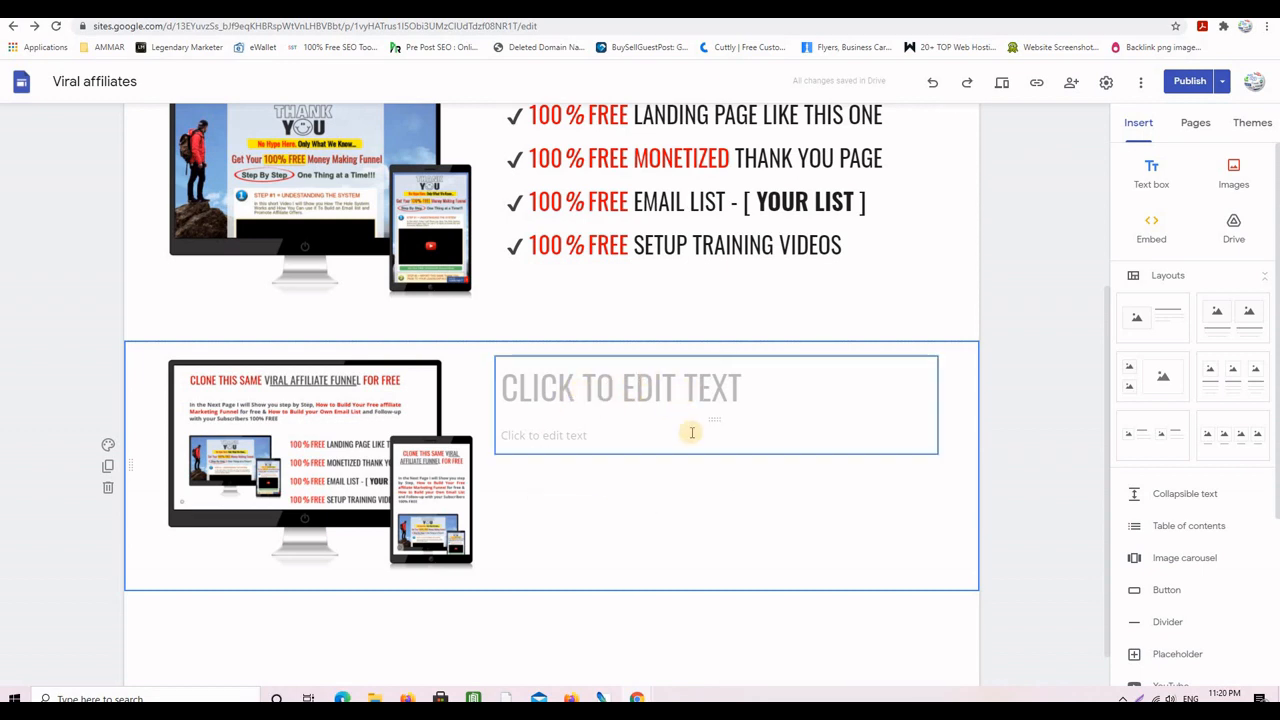
Step: Delete both the title and normal-text placeholders beside the landing page image
left_click(647, 405)
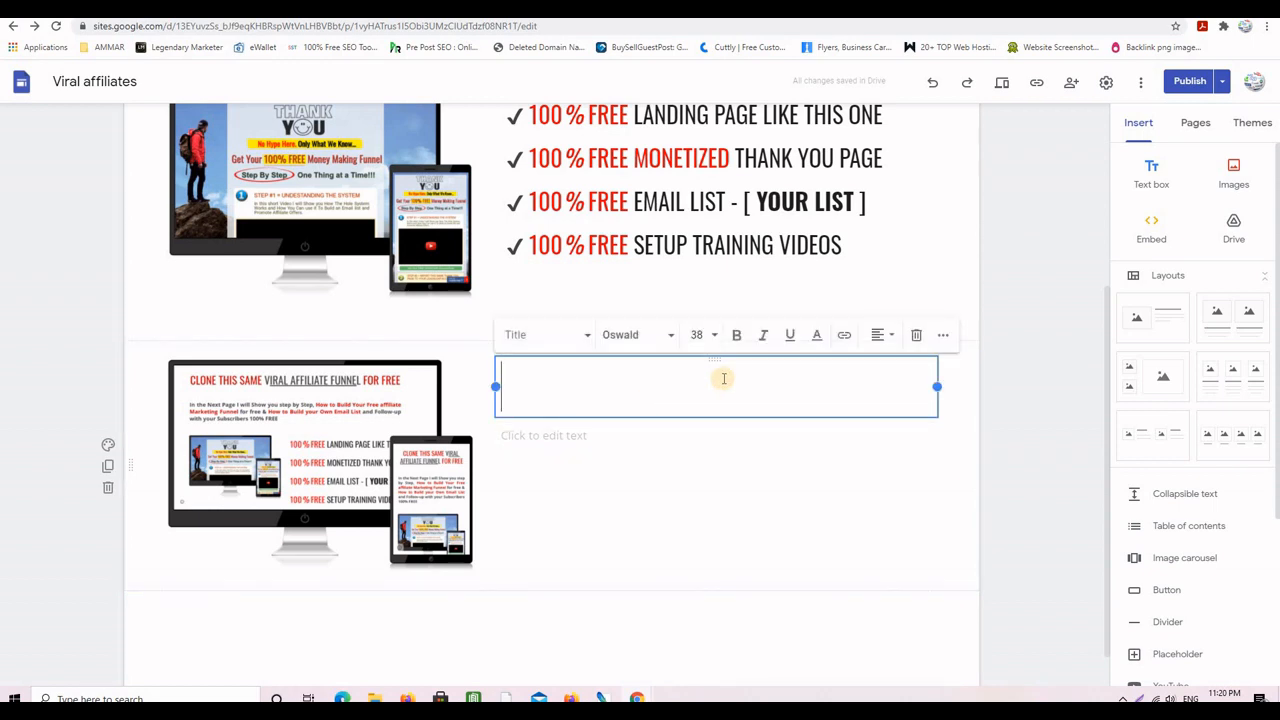
left_click(915, 335)
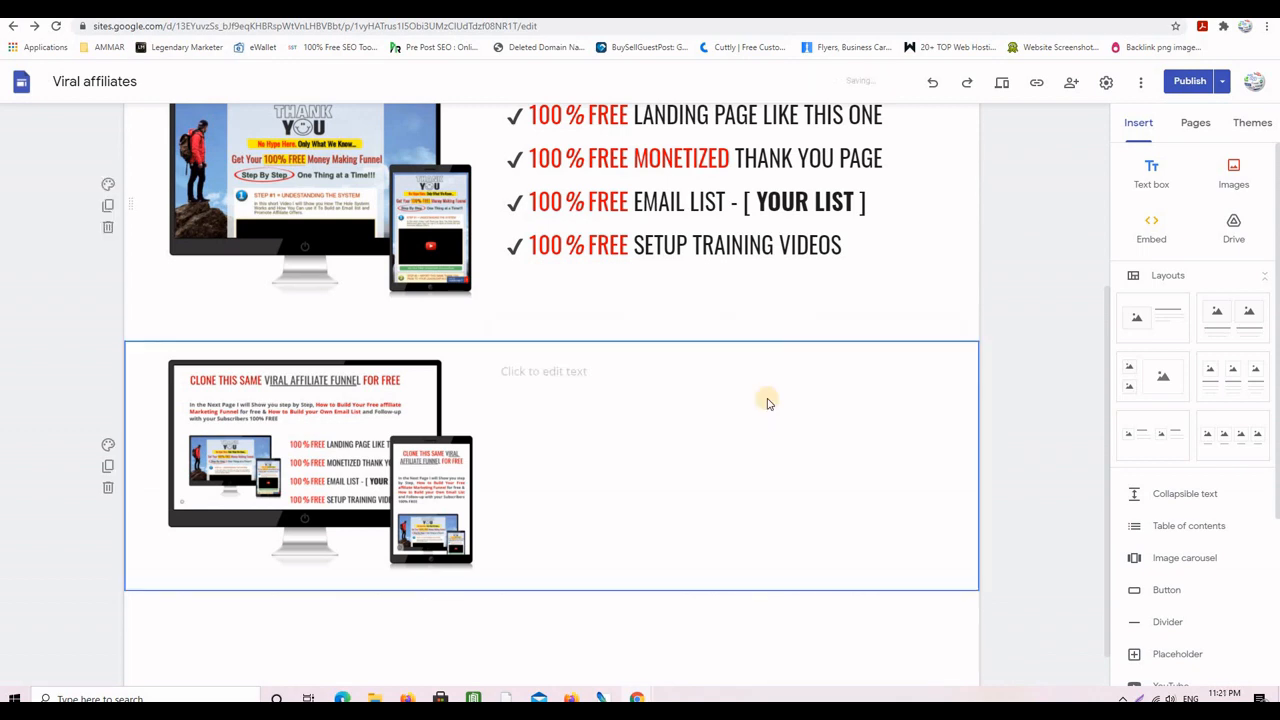
left_click(586, 371)
left_click(968, 336)
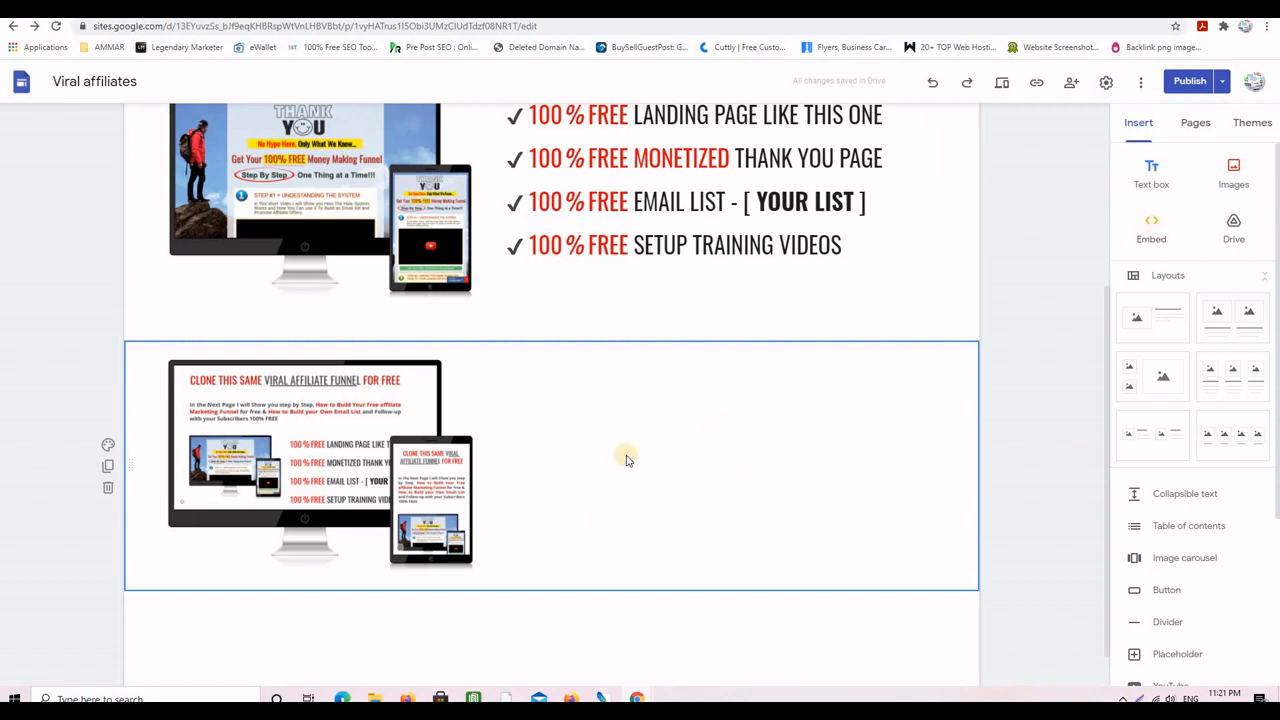
Step: Start a code embed on the page, then switch to LeadsLeap and copy the third-party form code of the viral affiliate funnel list
left_click(1153, 228)
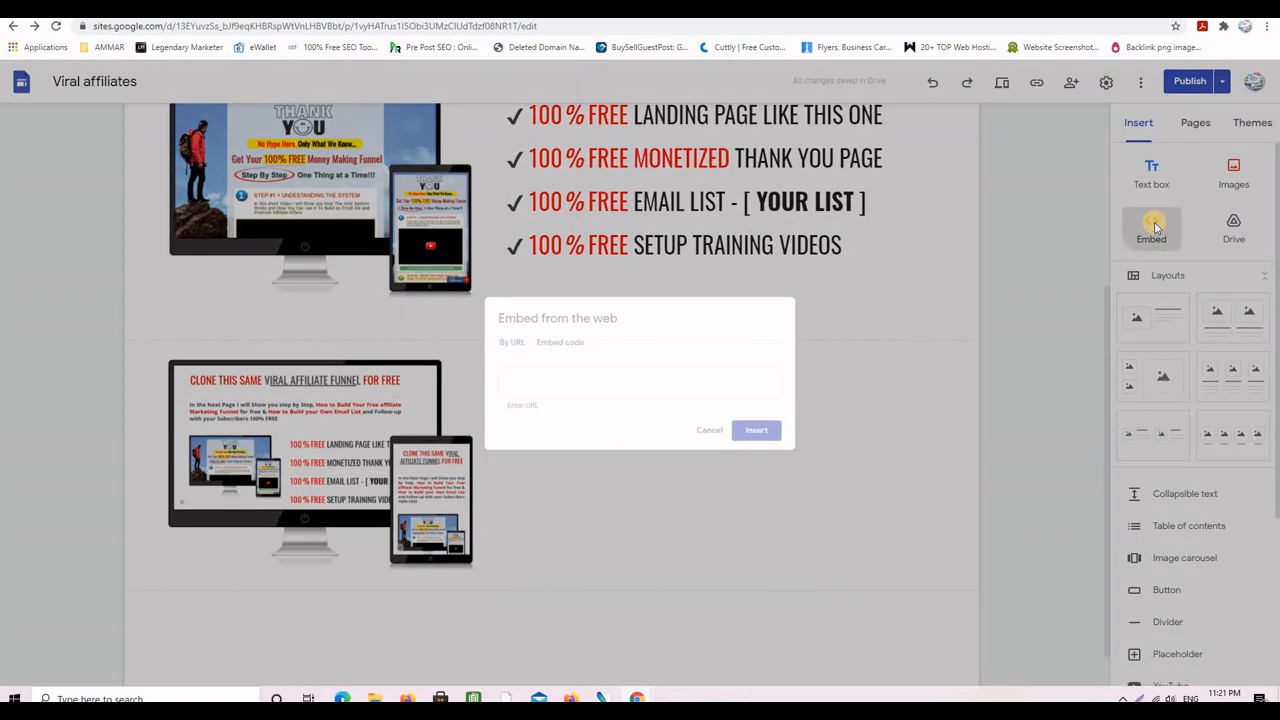
left_click(548, 340)
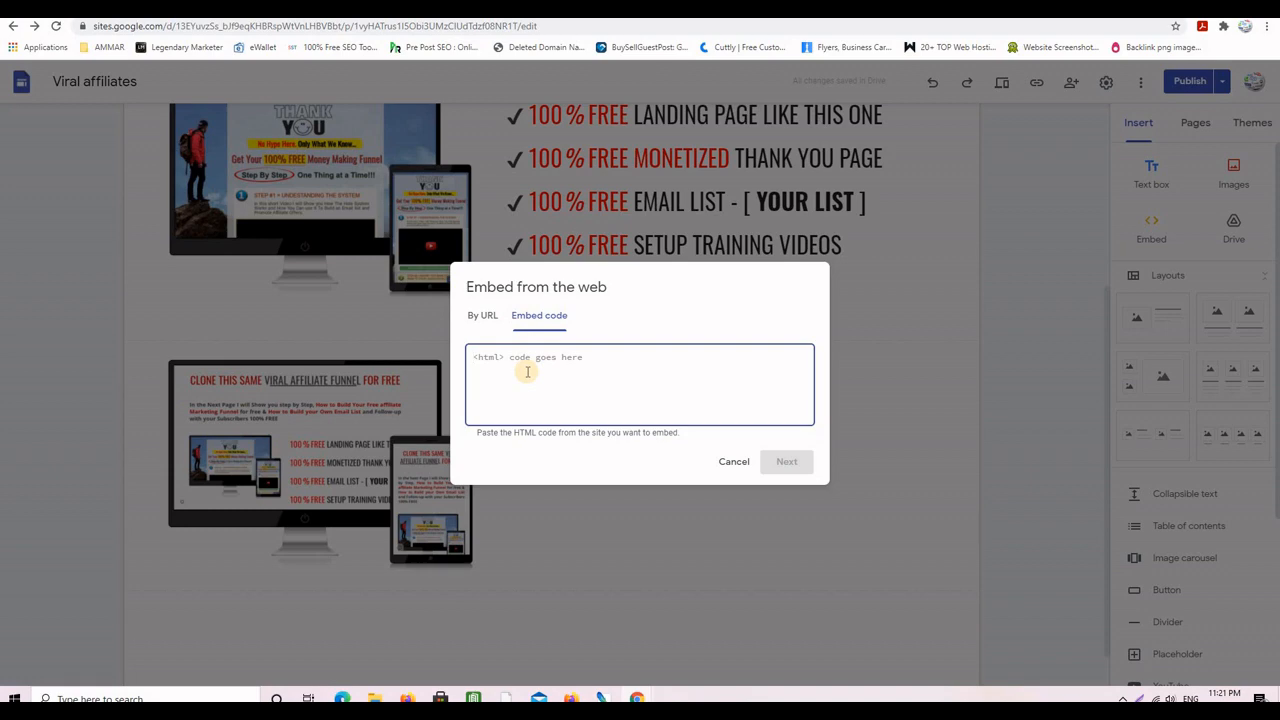
key("alt+Tab")
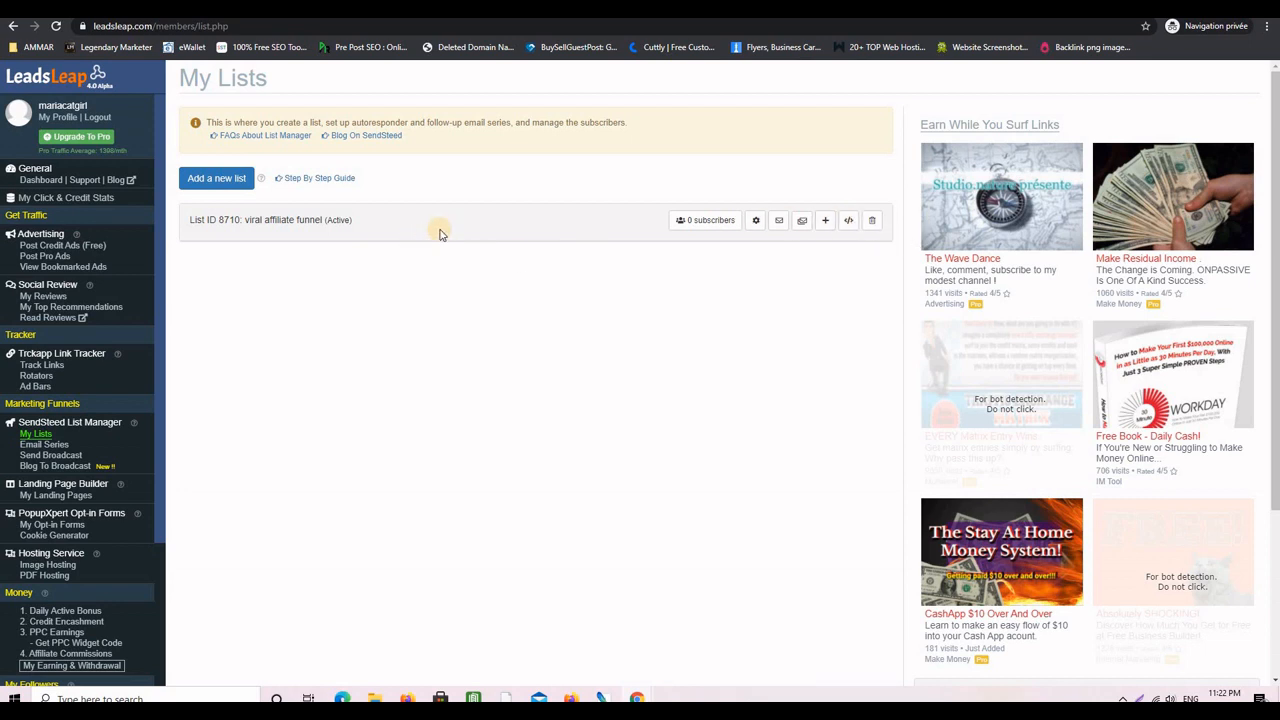
left_click(849, 222)
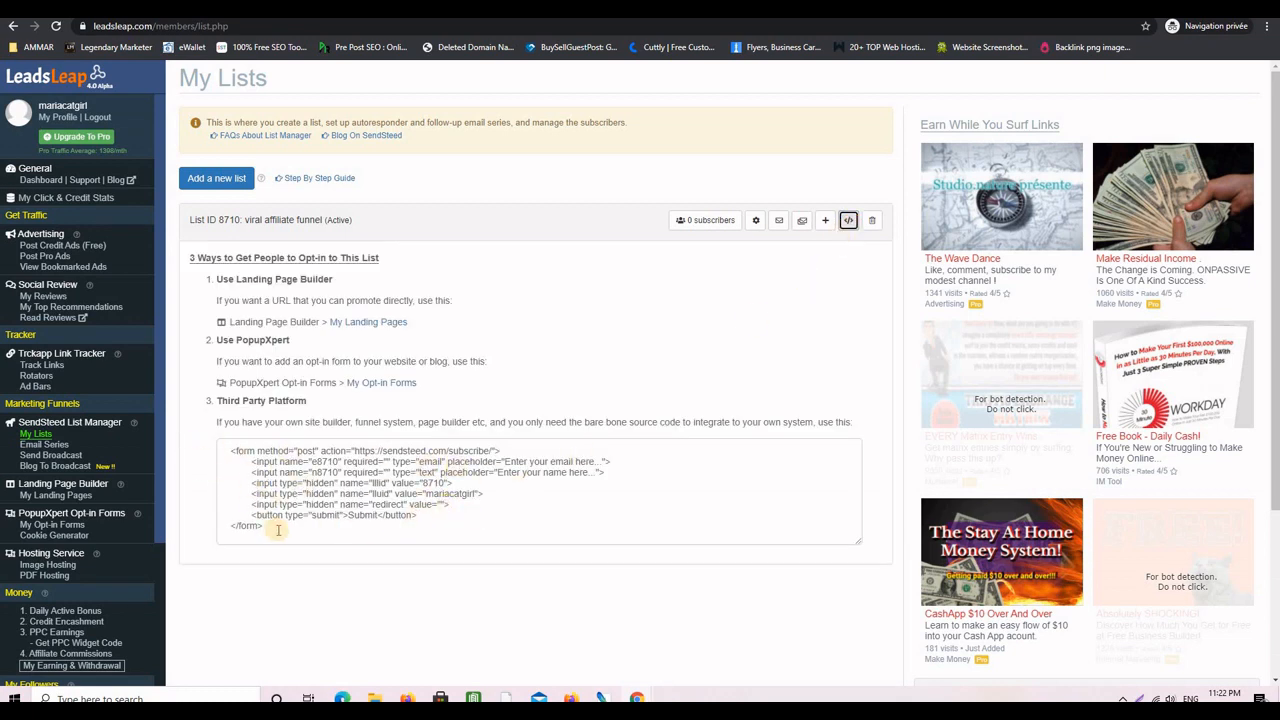
left_click_drag(275, 527, 228, 450)
key("ctrl+c")
right_click(334, 472)
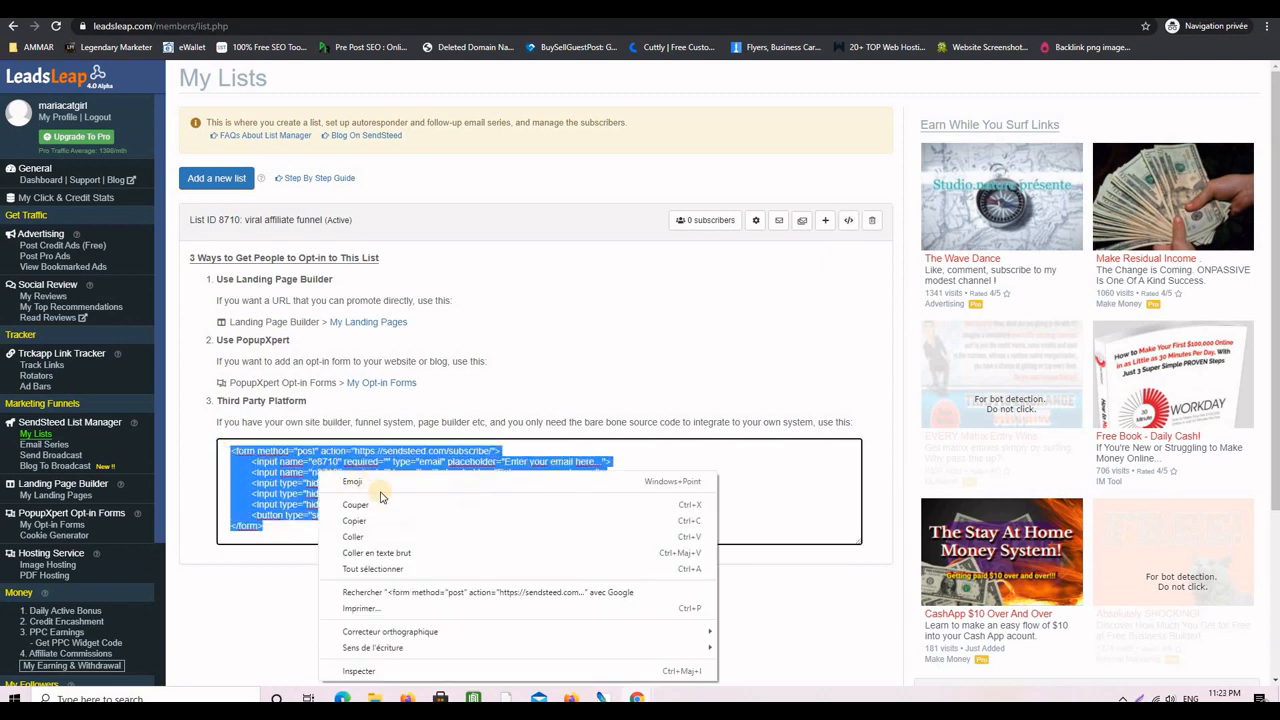
left_click(388, 520)
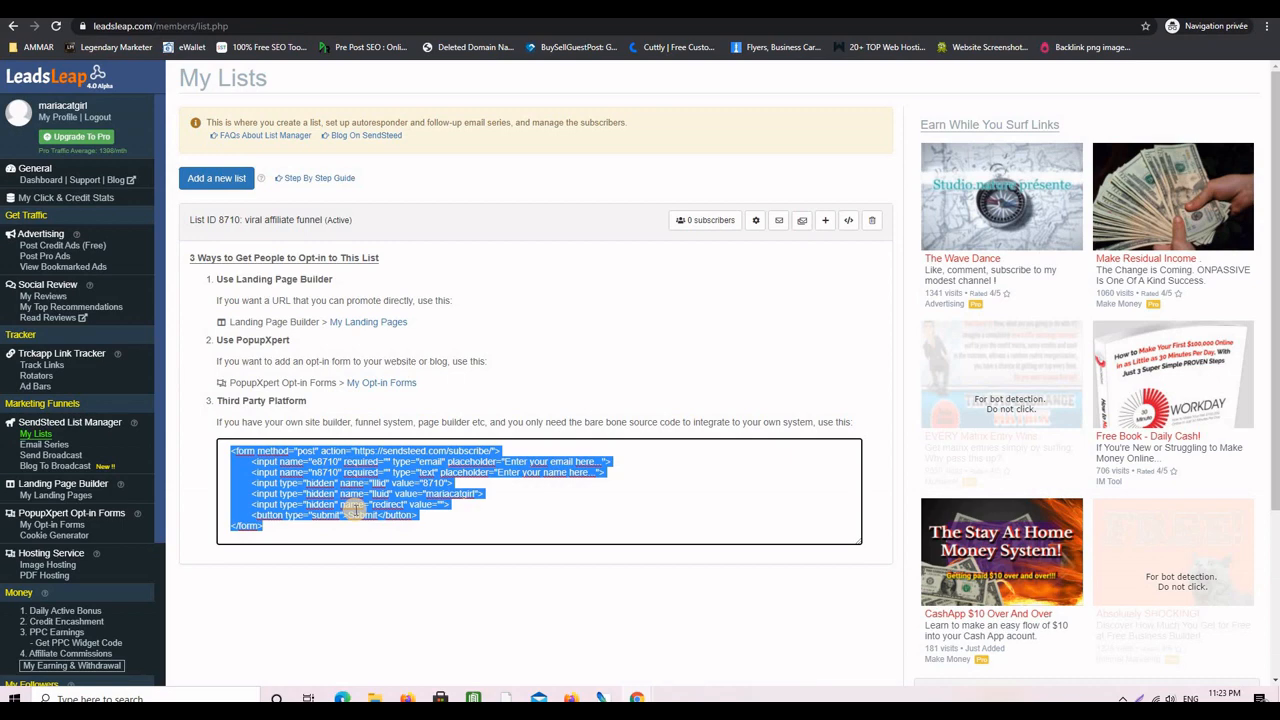
Step: Return to the site editor and insert the copied opt-in form code as an embed
key("alt+Tab")
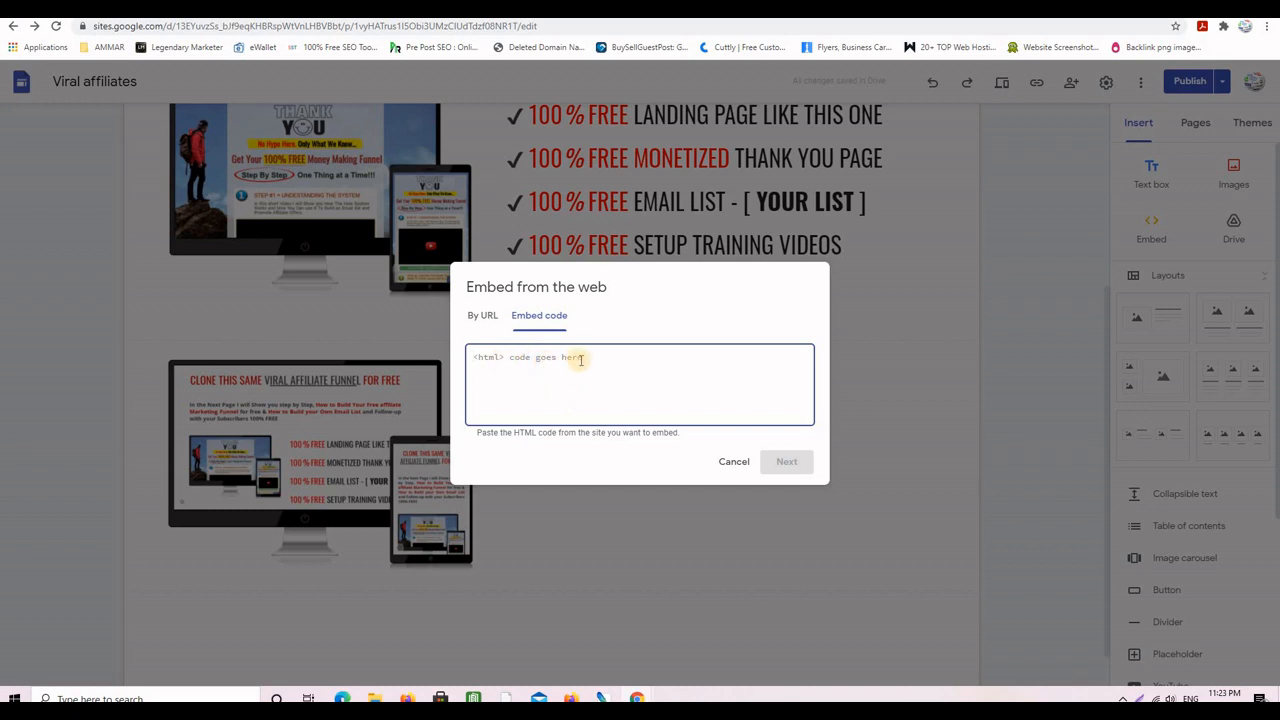
key("ctrl+v")
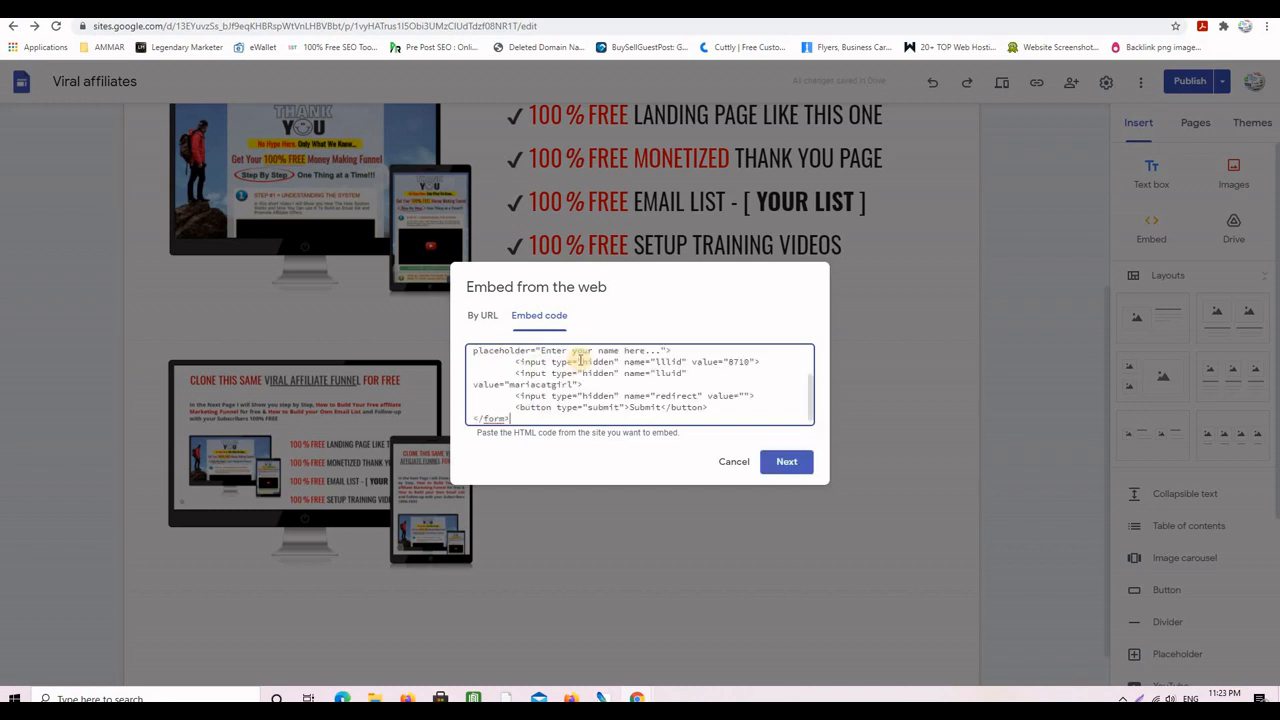
left_click(786, 462)
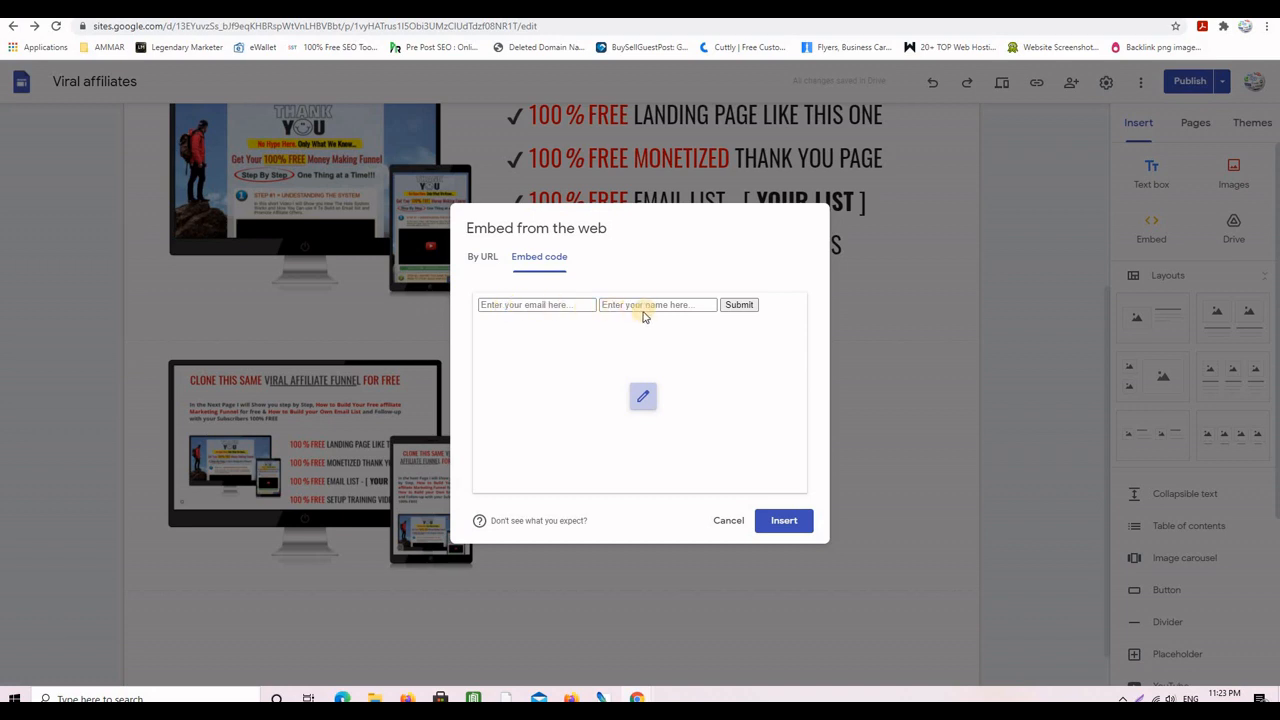
left_click(786, 522)
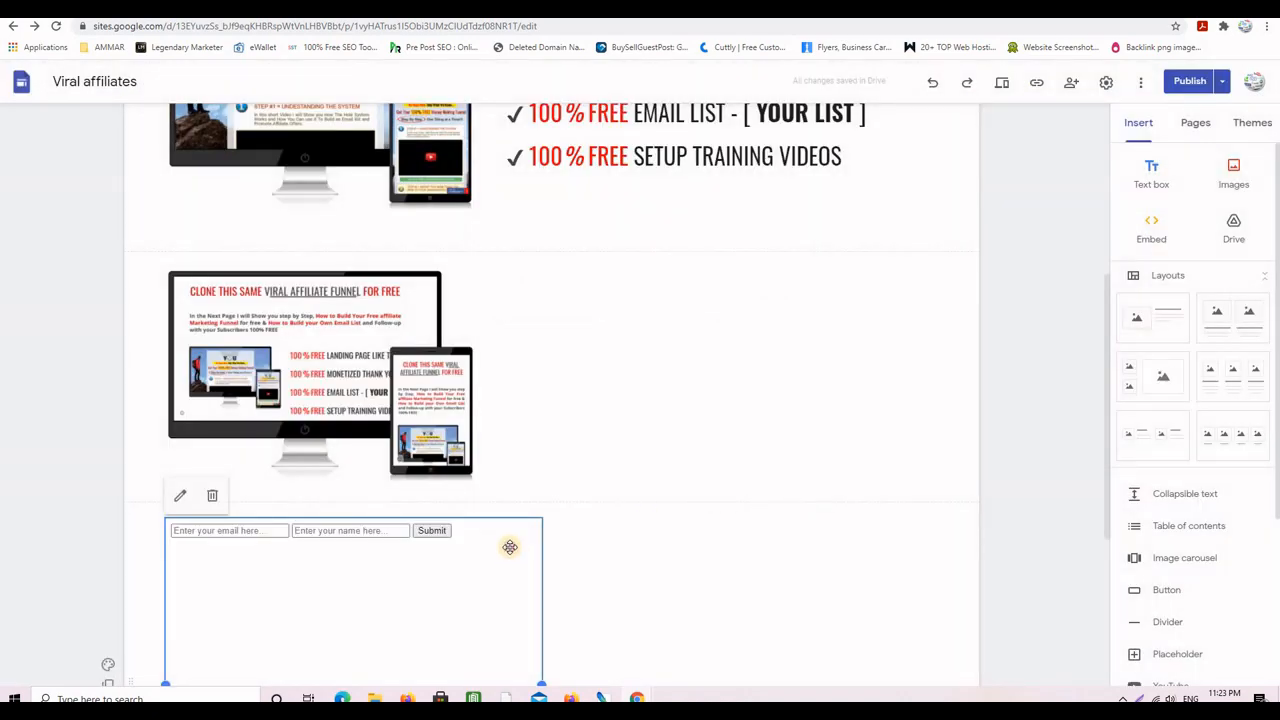
Step: Move the embedded form beside the landing page image and shorten its frame to about half its height
left_click_drag(510, 547, 630, 355)
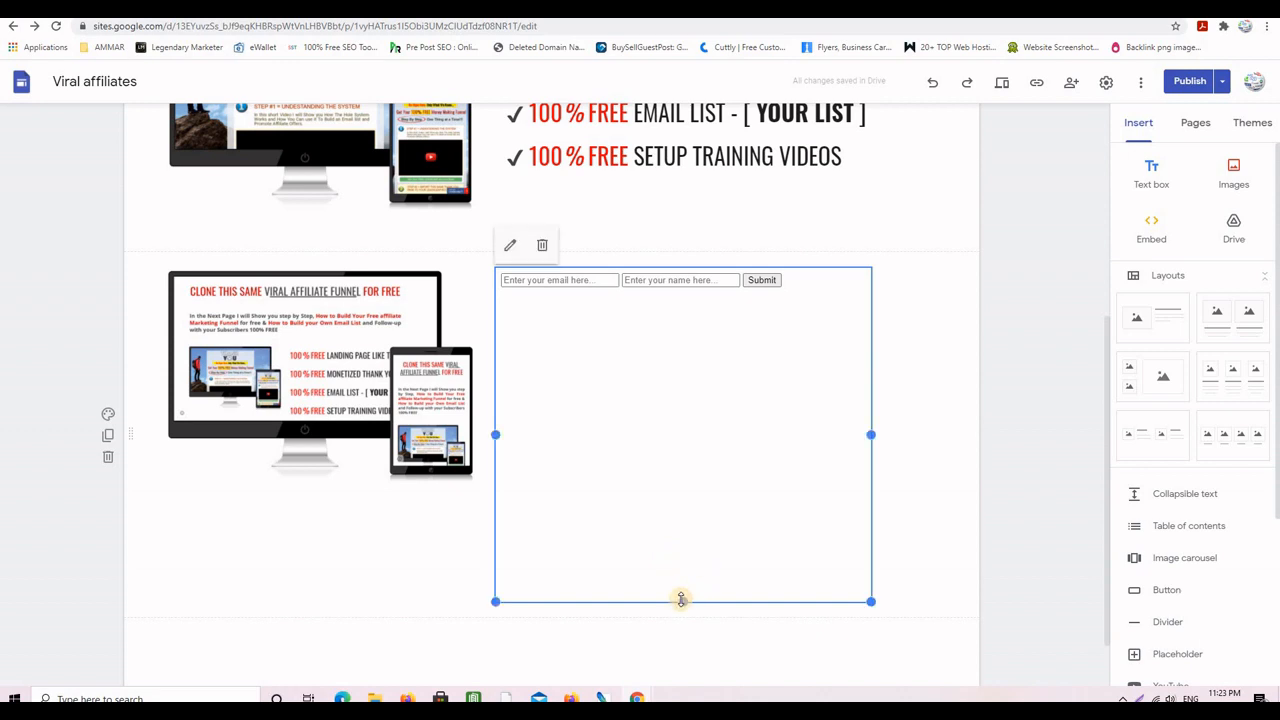
left_click_drag(681, 599, 683, 463)
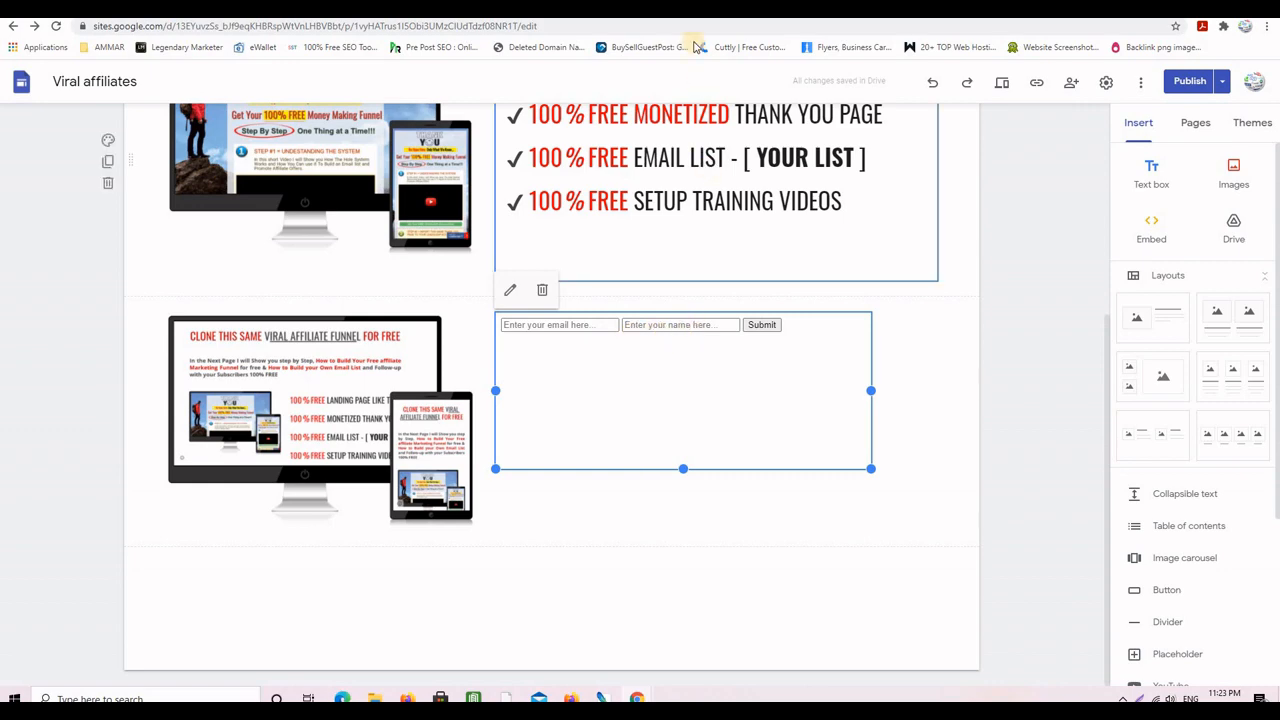
Step: View the search results for "kompozer download" and the kompozer.net download page
left_click(690, 10)
scroll(910, 455, "down", 2)
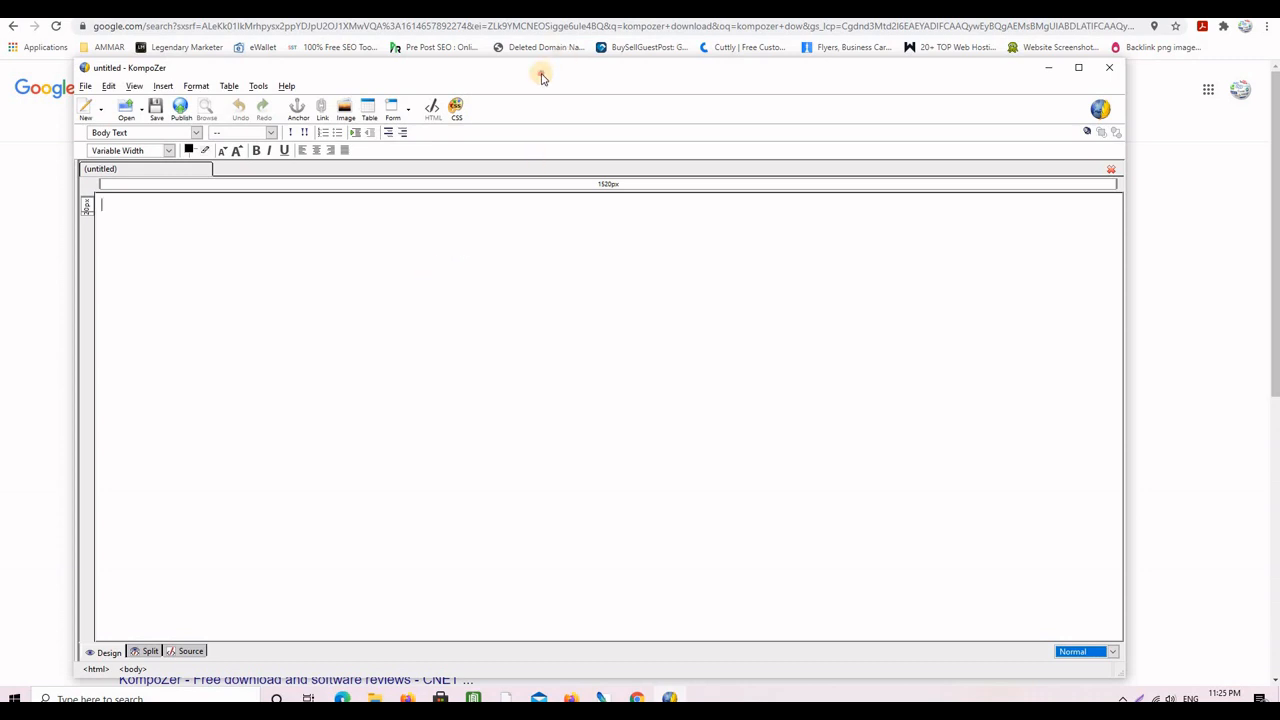
left_click_drag(543, 71, 531, 119)
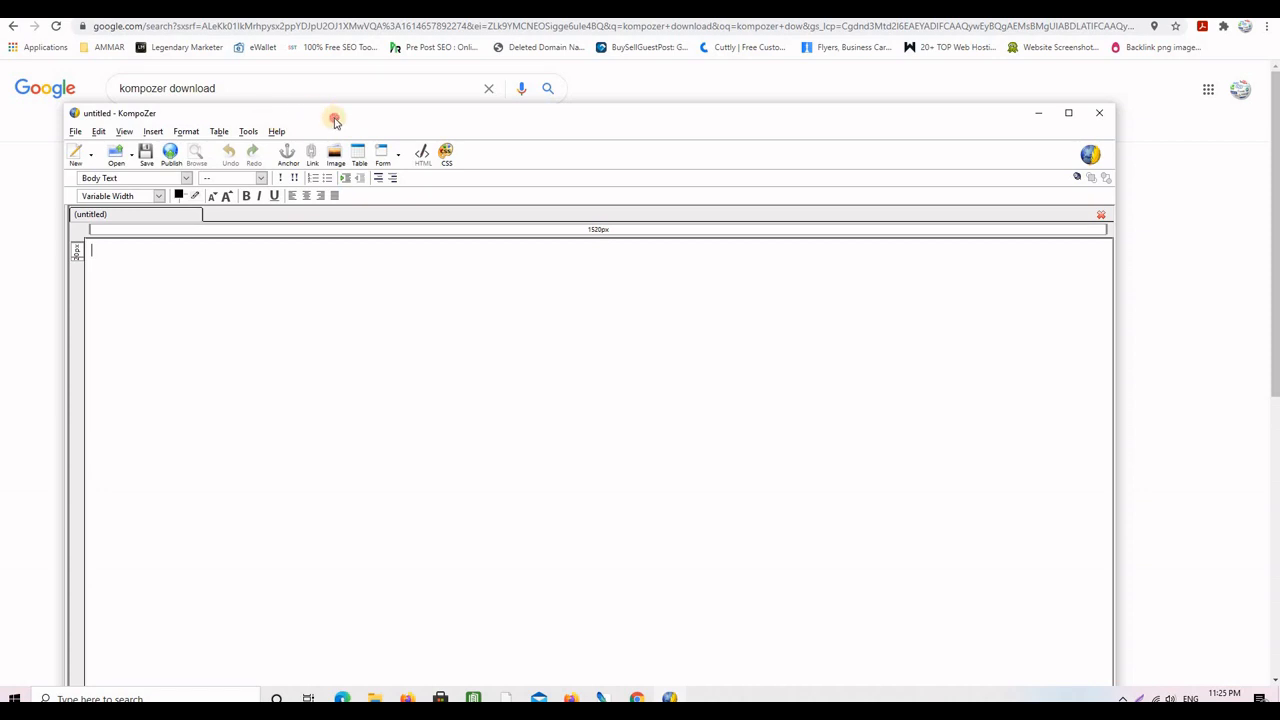
left_click_drag(331, 117, 465, 265)
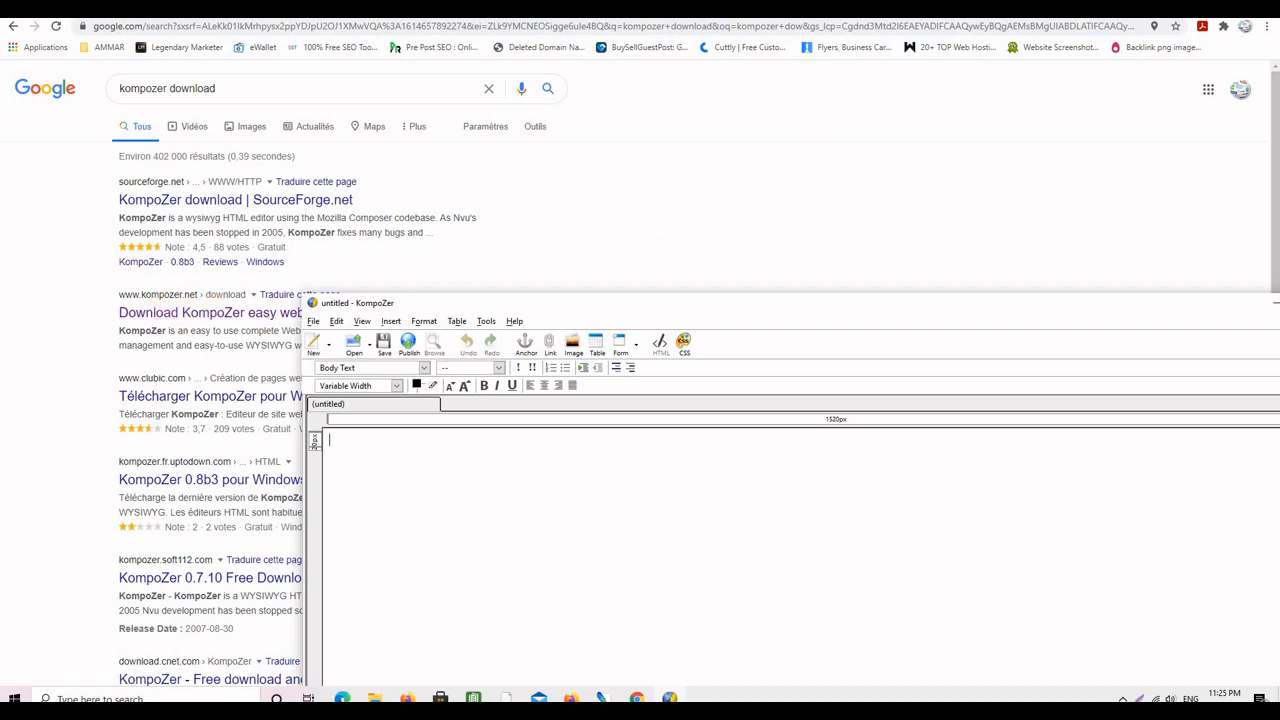
left_click(1075, 8)
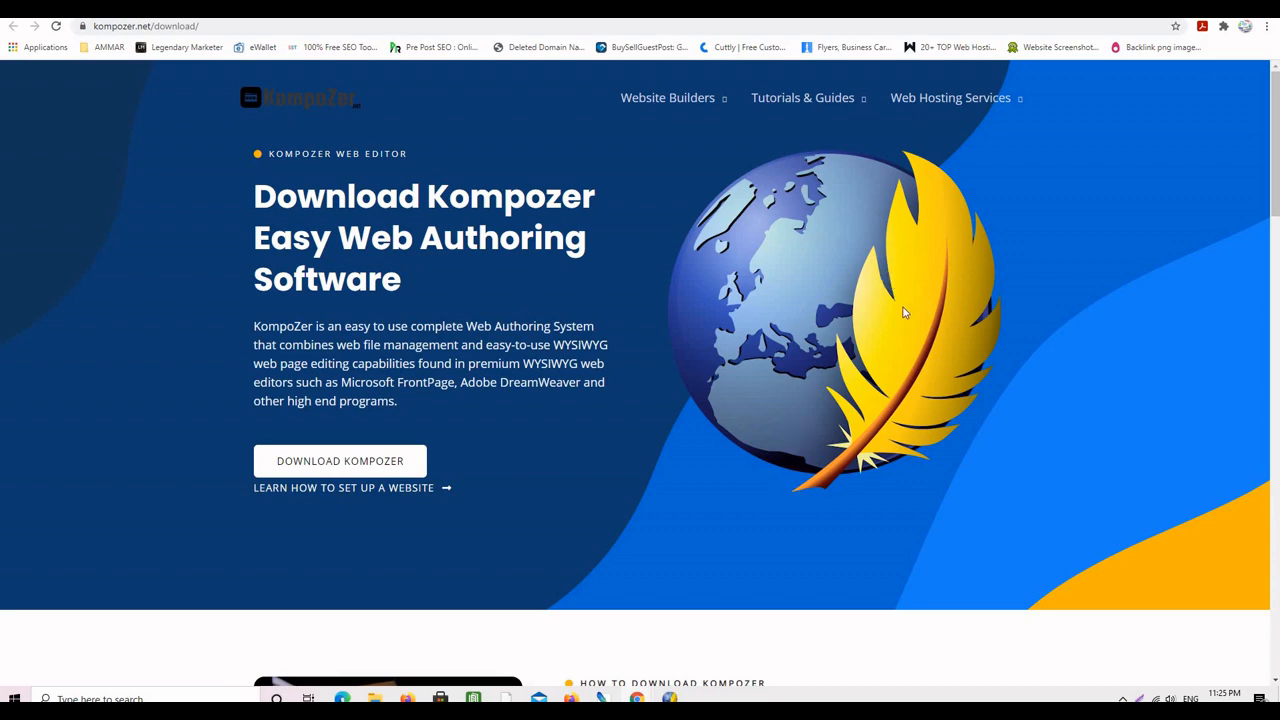
Step: Switch to KompoZer and look at the blank page in its Design, Split and Source views
left_click(669, 697)
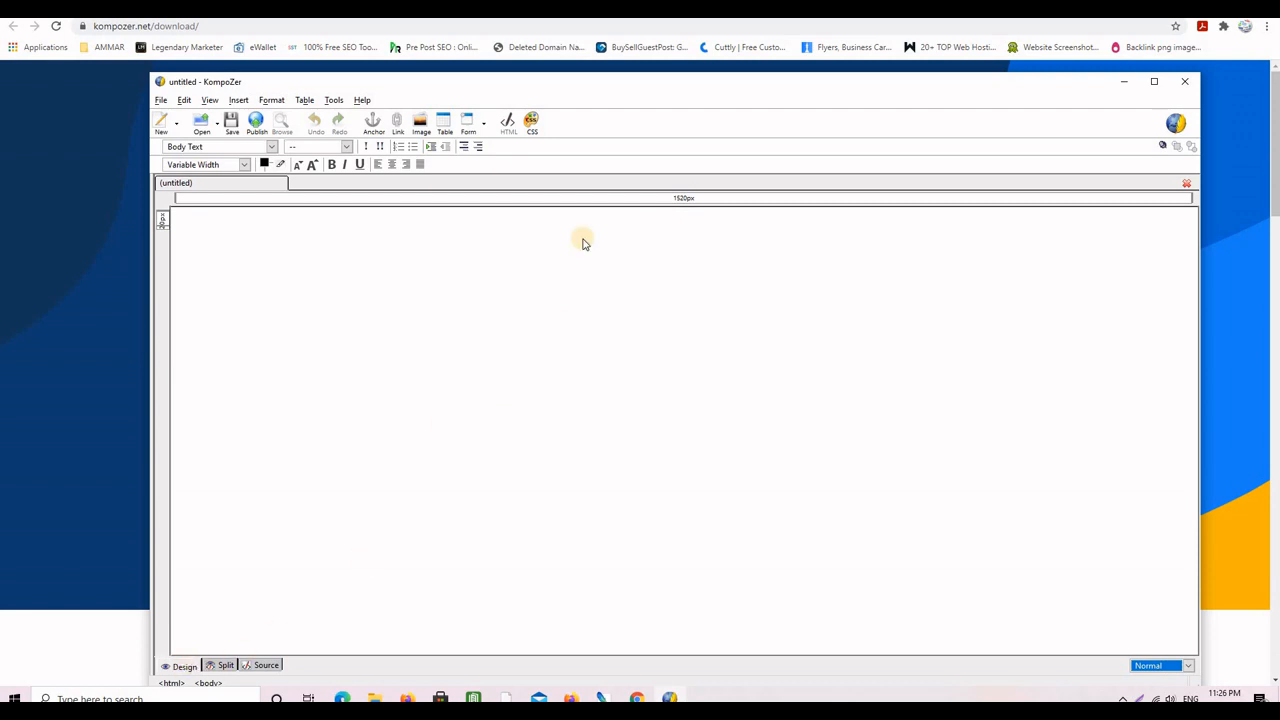
left_click_drag(614, 80, 614, 67)
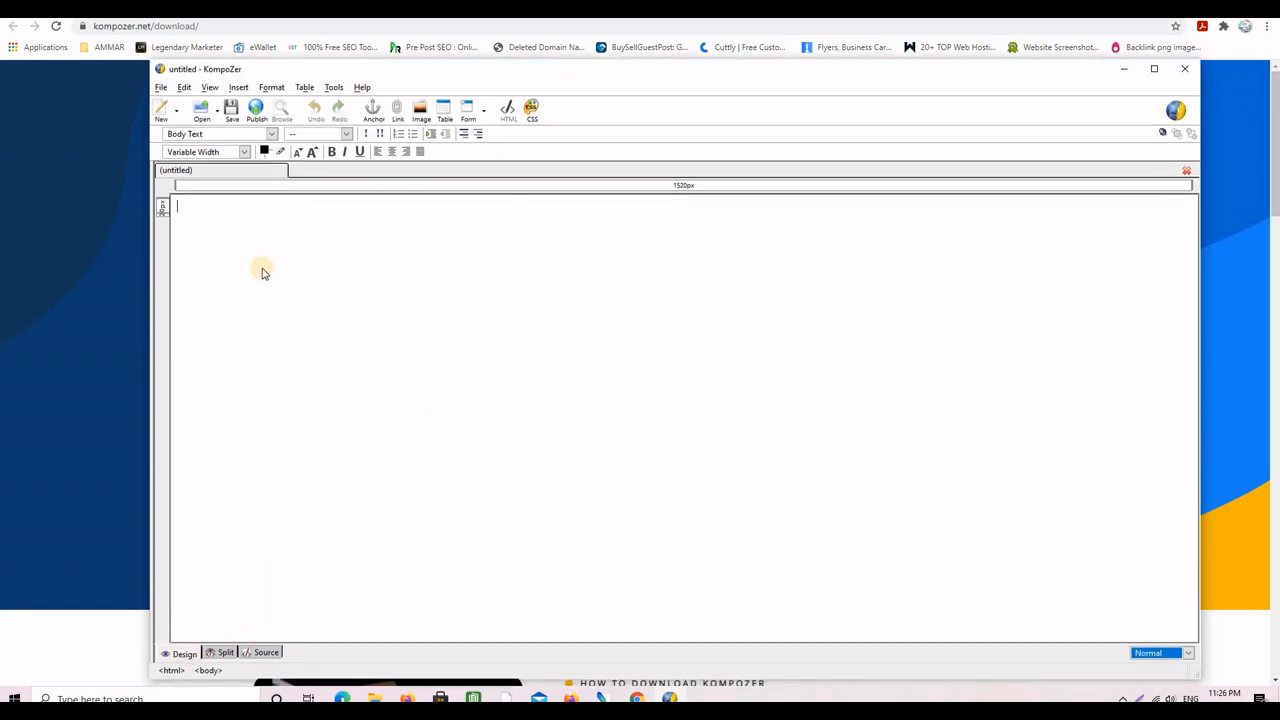
left_click(222, 652)
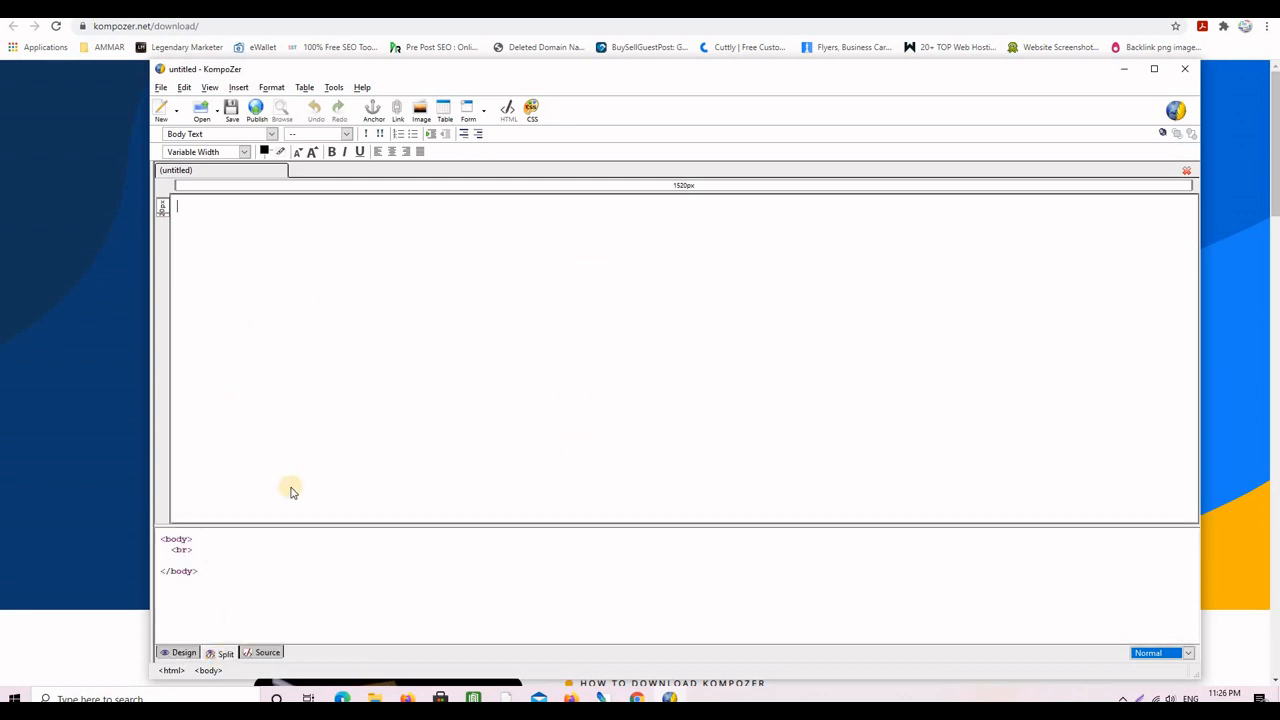
left_click(266, 652)
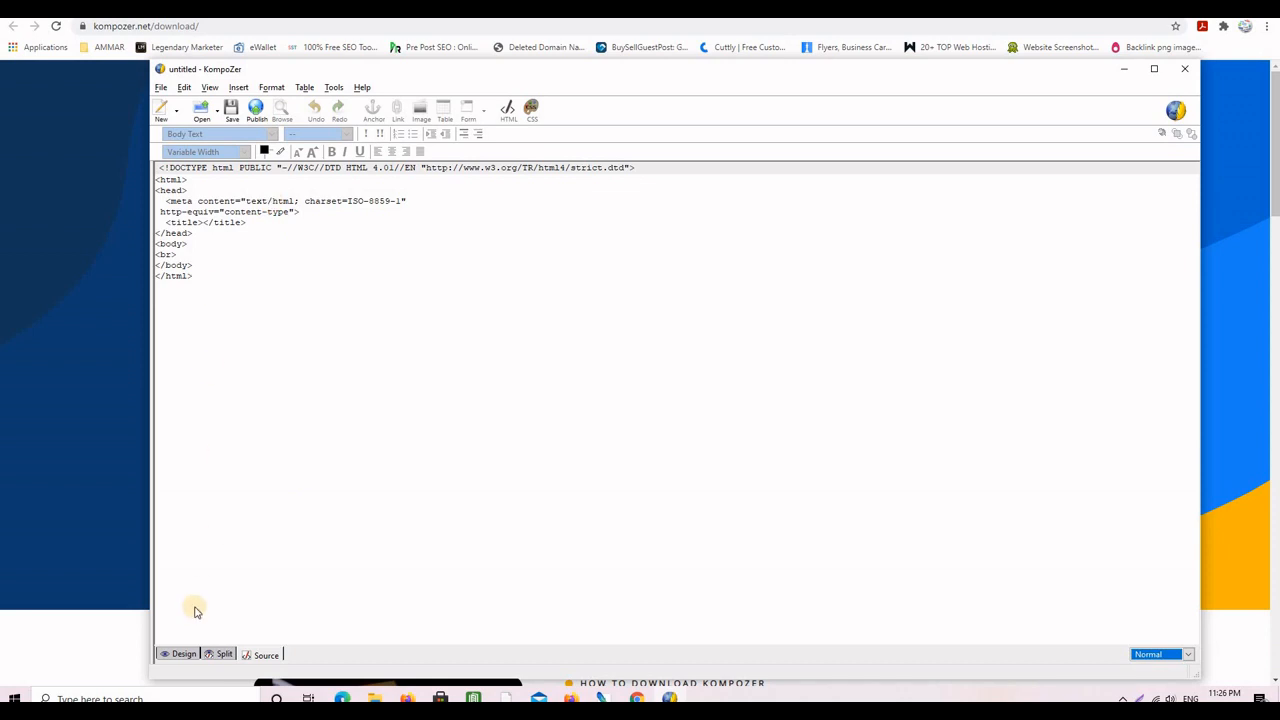
left_click(178, 654)
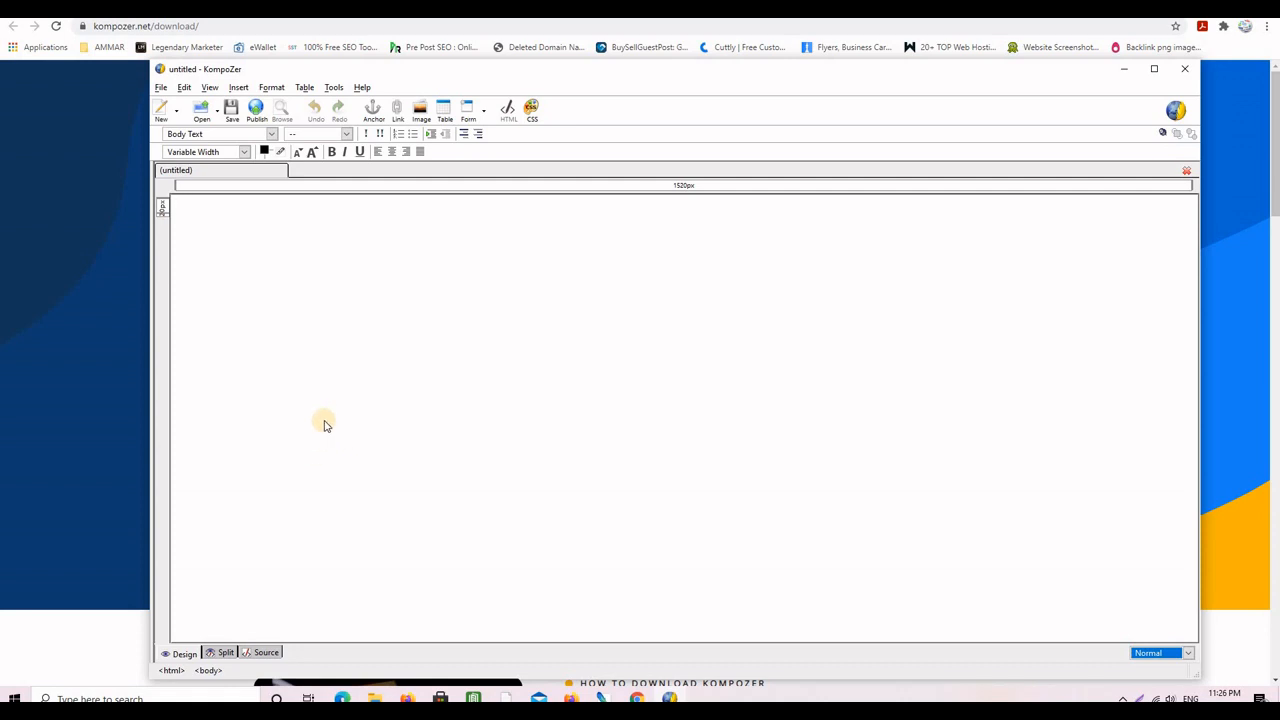
Step: Replace the blank page's HTML below the DOCTYPE line with the copied form code and display it in Design view
left_click(265, 654)
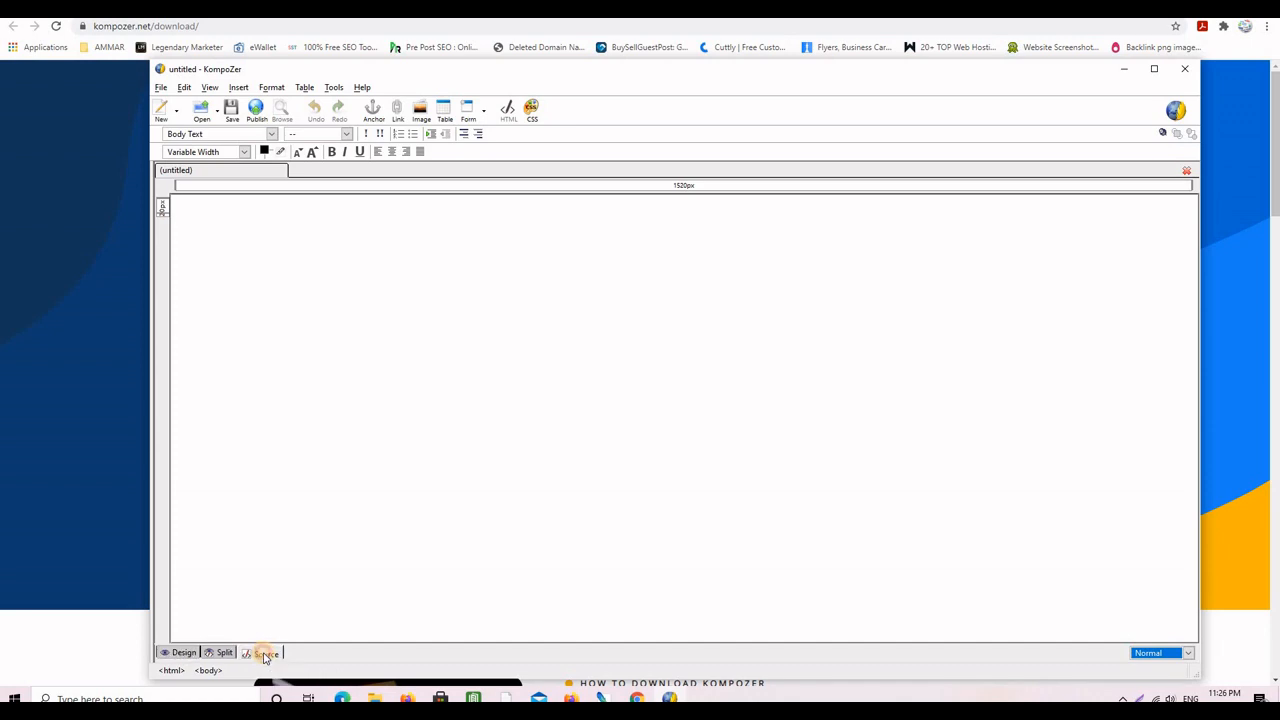
left_click_drag(193, 277, 156, 179)
key("Delete")
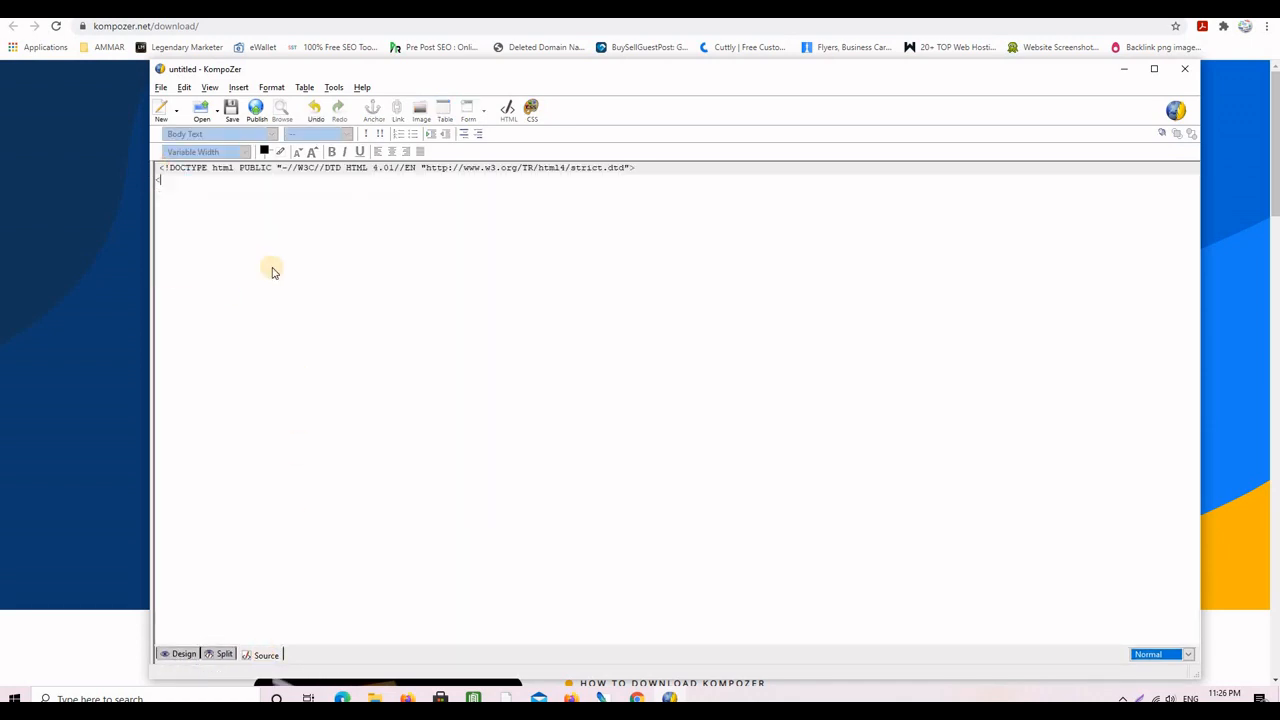
key("ctrl+v")
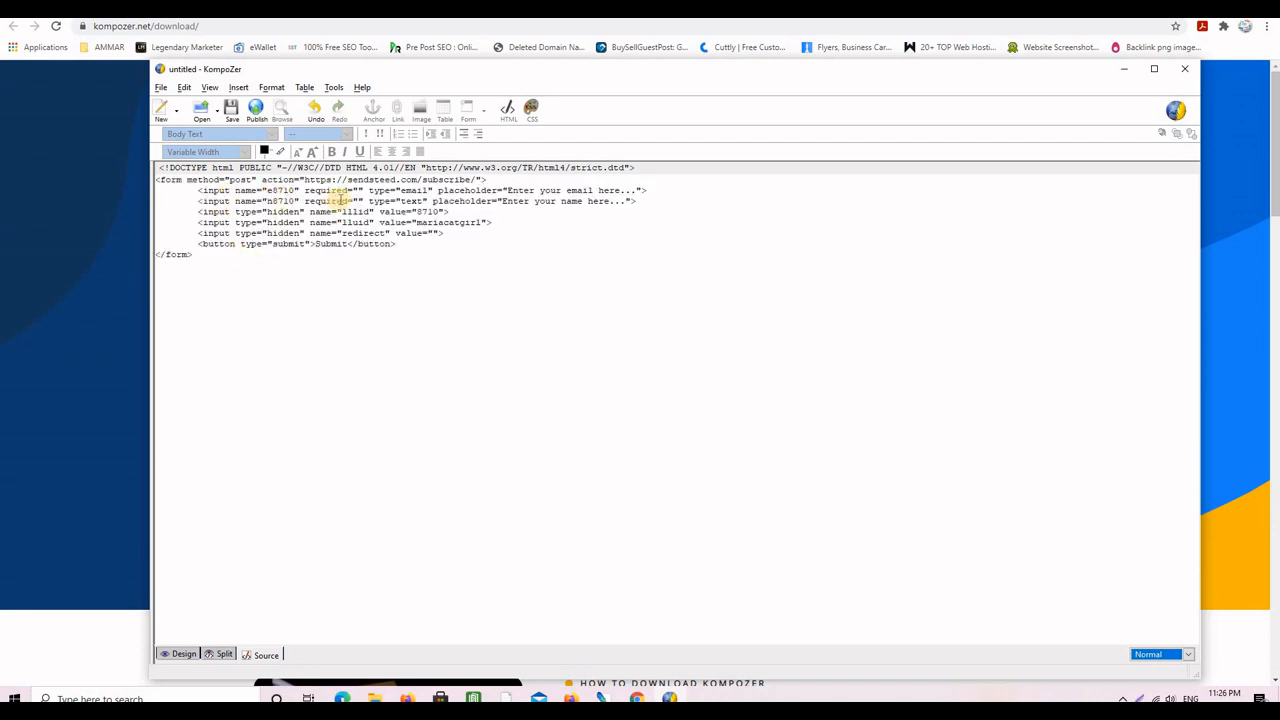
left_click(181, 655)
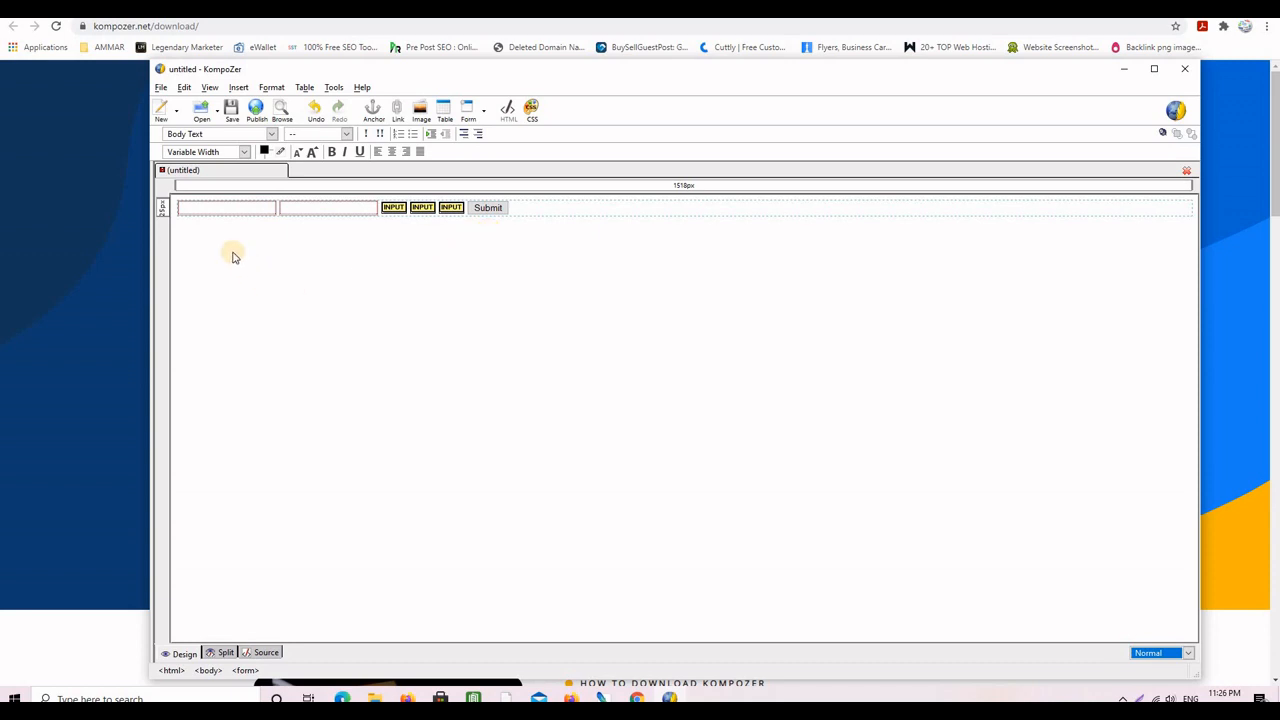
Step: Delete the form's name field and put the hidden inputs and the Submit button on separate lines below the email field
left_click(323, 211)
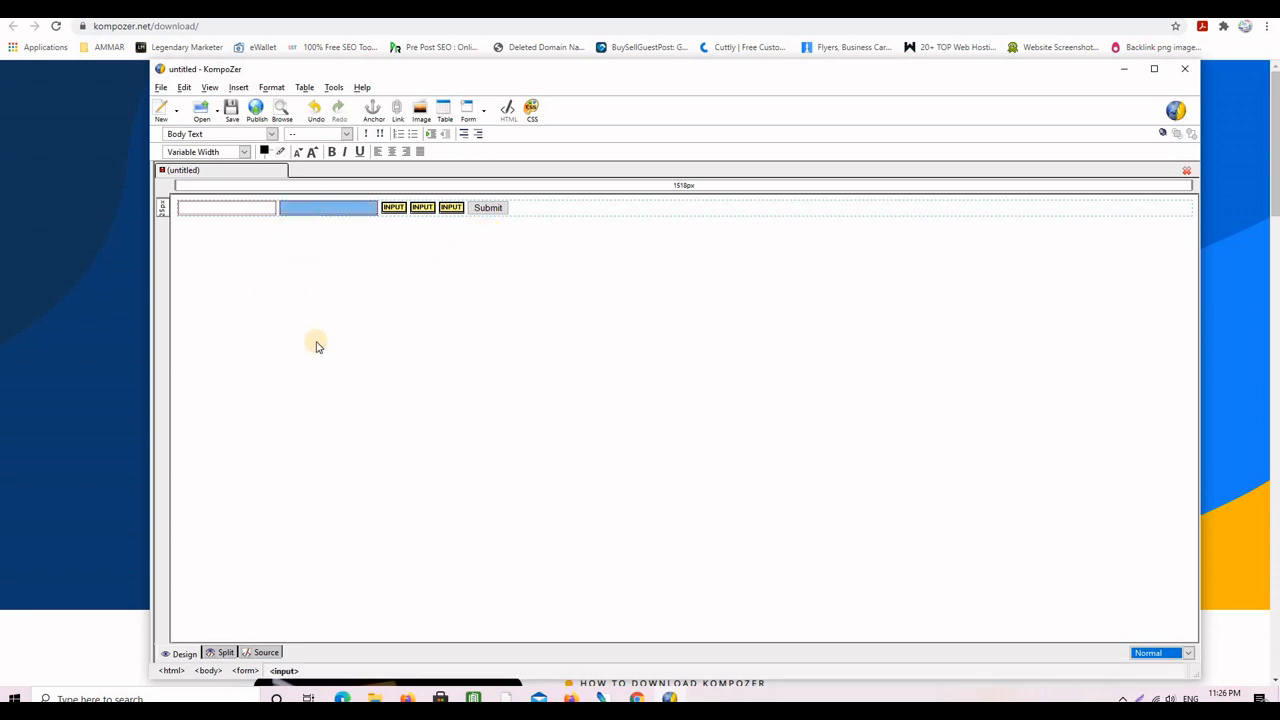
key("Delete")
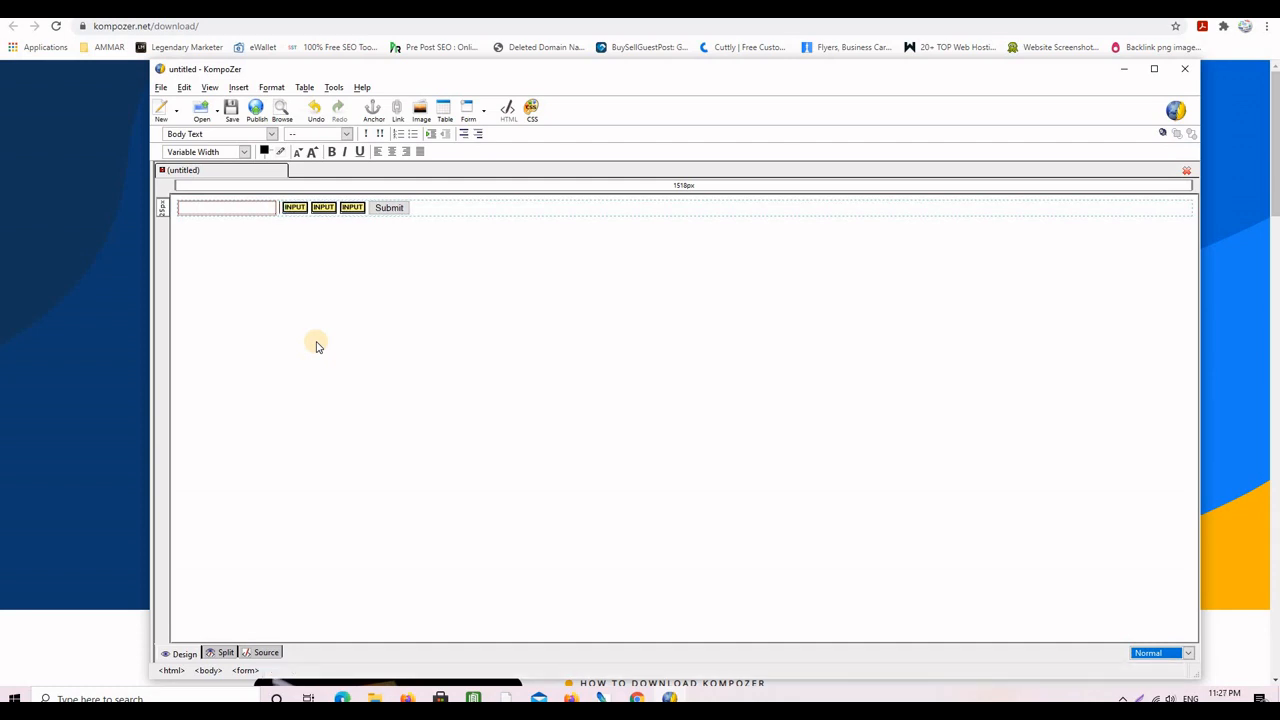
key("Return")
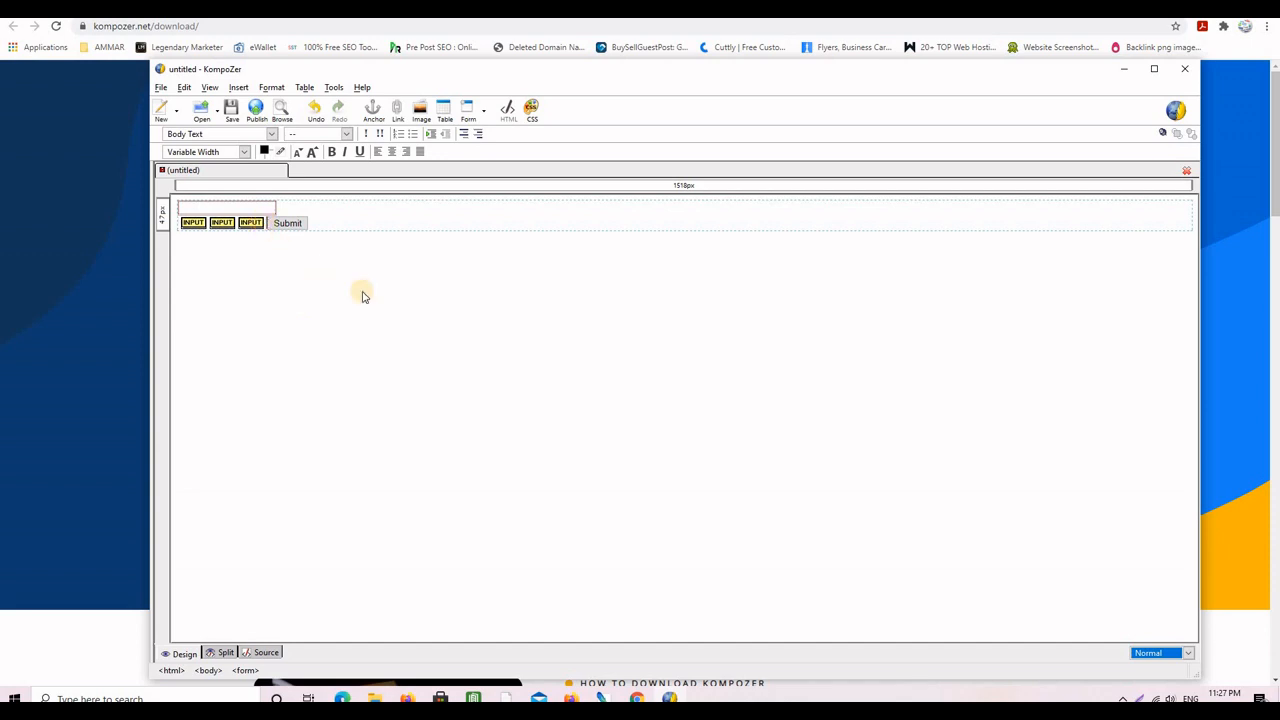
key("Return")
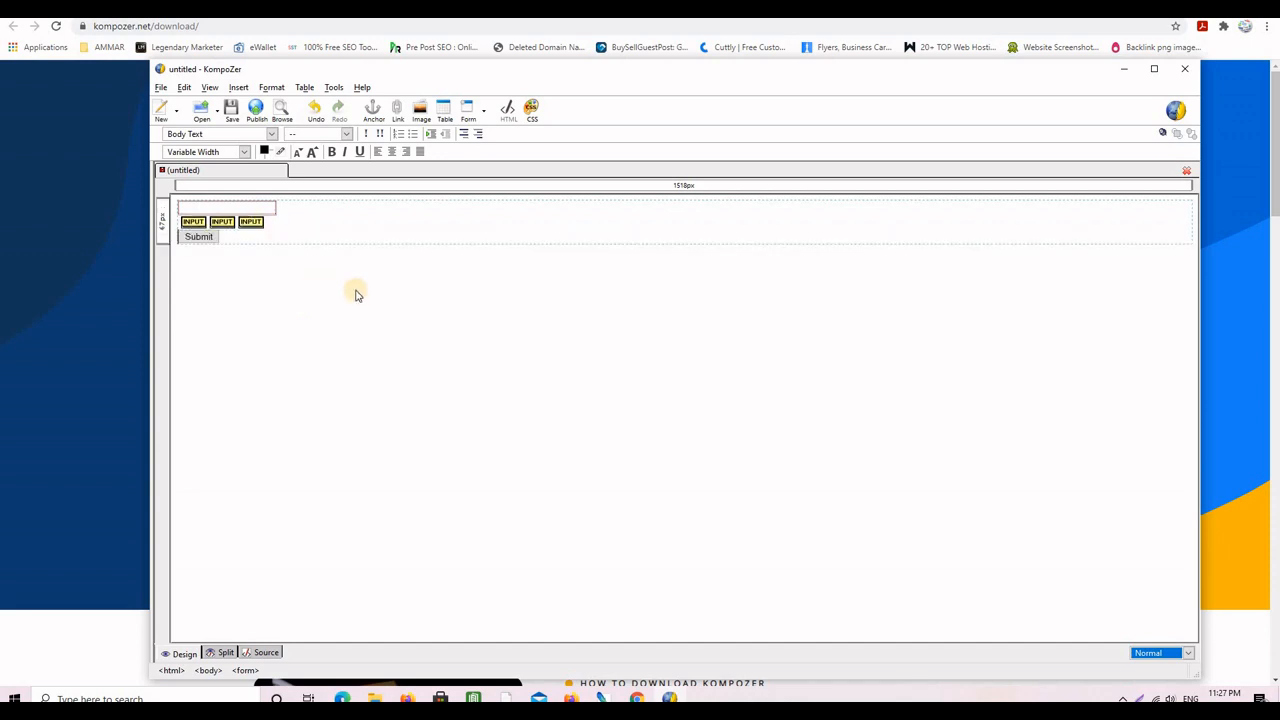
left_click(245, 239)
left_click(248, 238)
Step: Center the form by adding a <center> tag below the <body> tag in the source code, and return to Design view
left_click(263, 653)
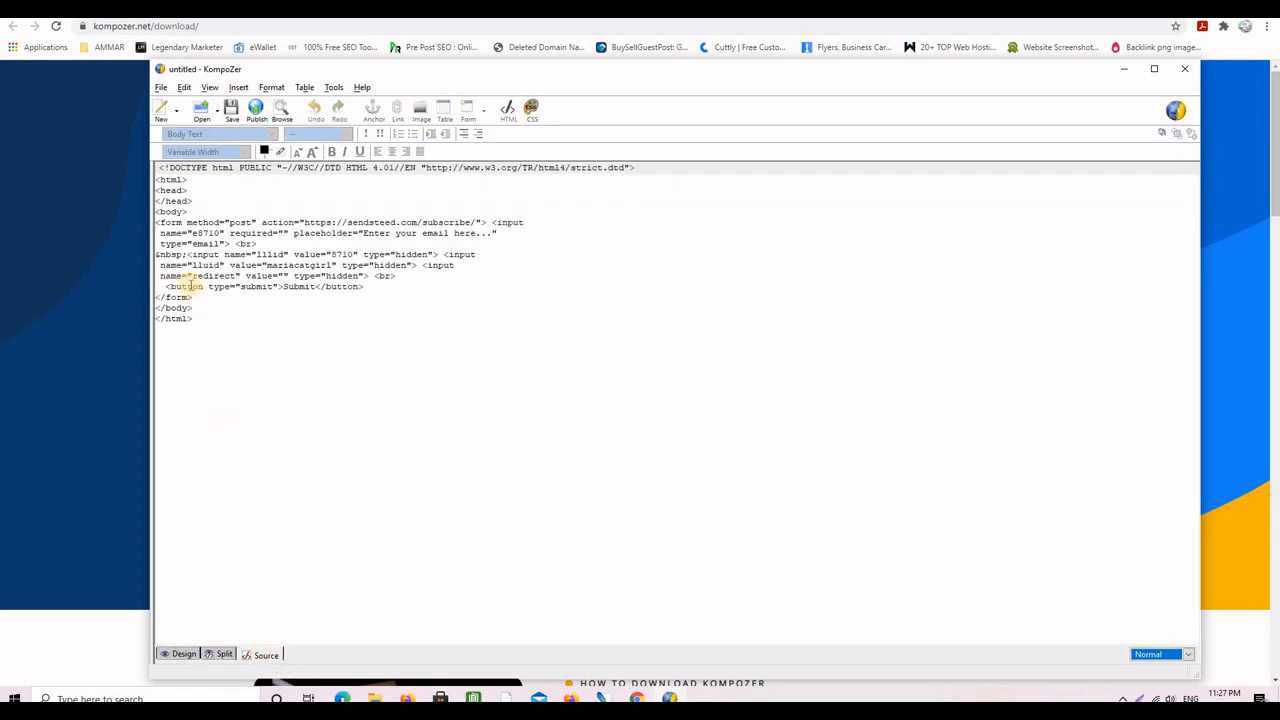
left_click(204, 215)
key("Return")
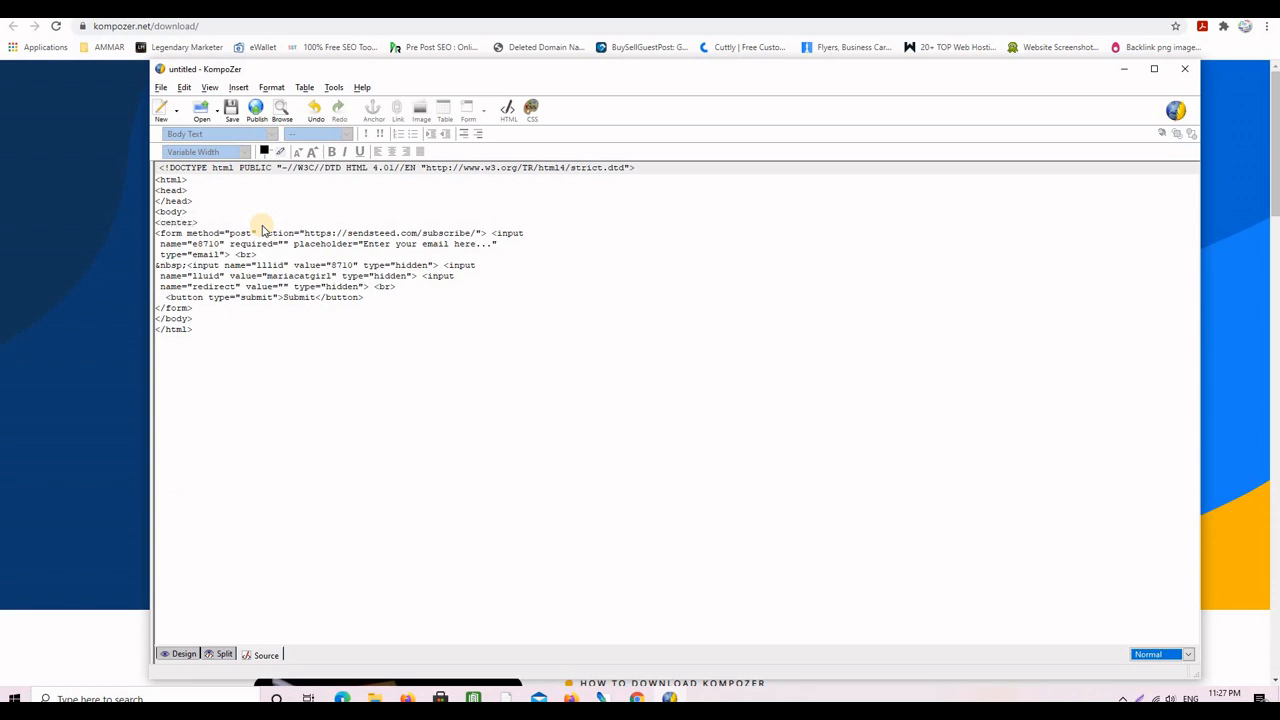
left_click_drag(198, 222, 155, 224)
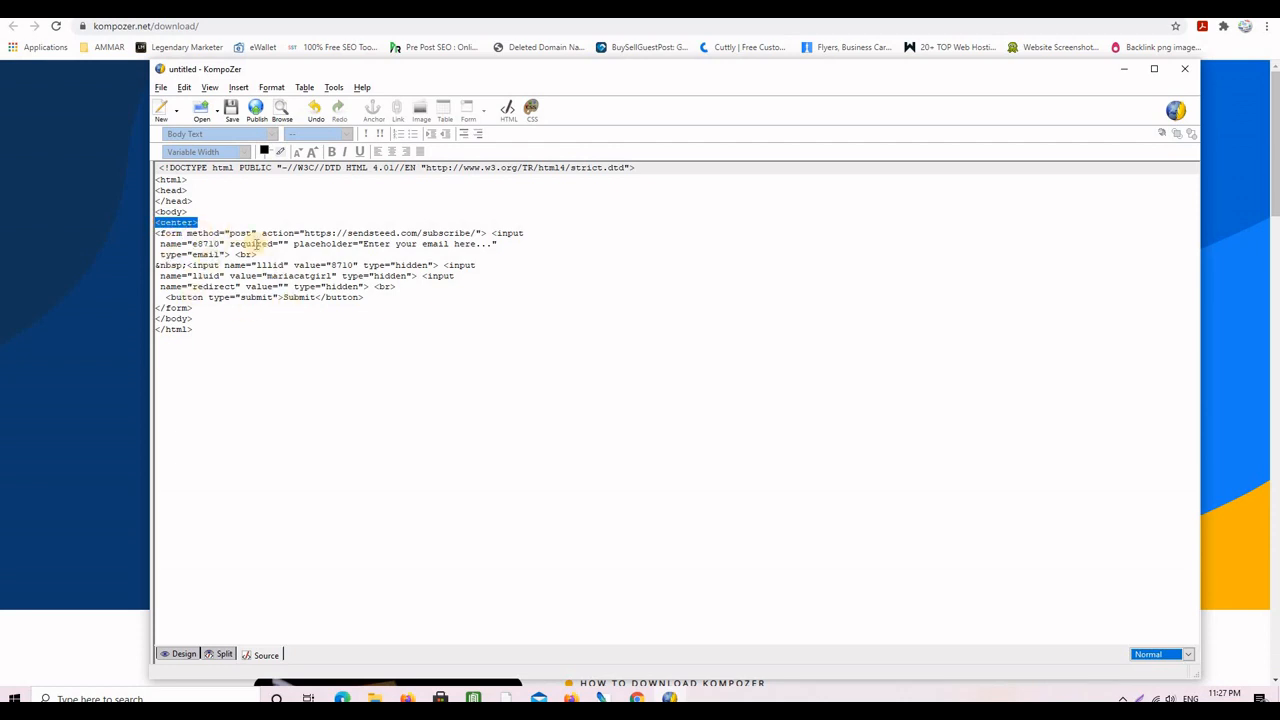
left_click(183, 654)
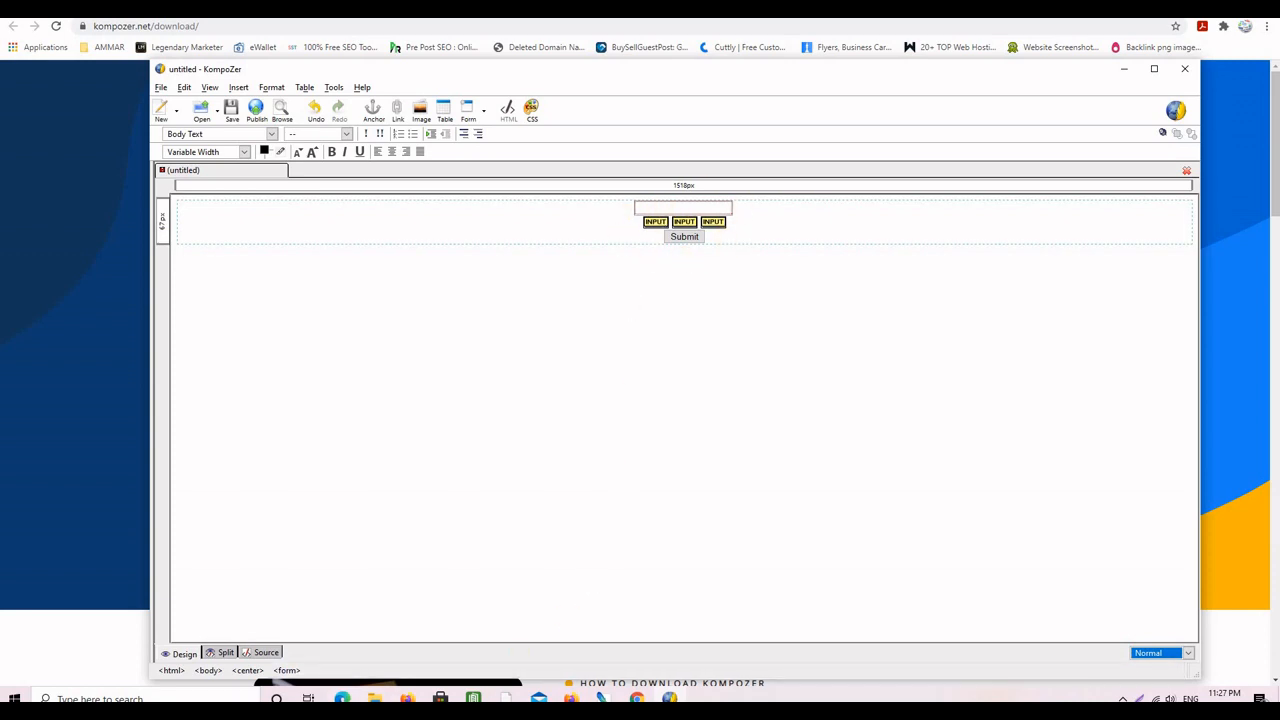
Step: Open CODE-TO-ADD.txt from the leadsleapvamfgraphics folder
mouse_move(374, 698)
left_click(340, 650)
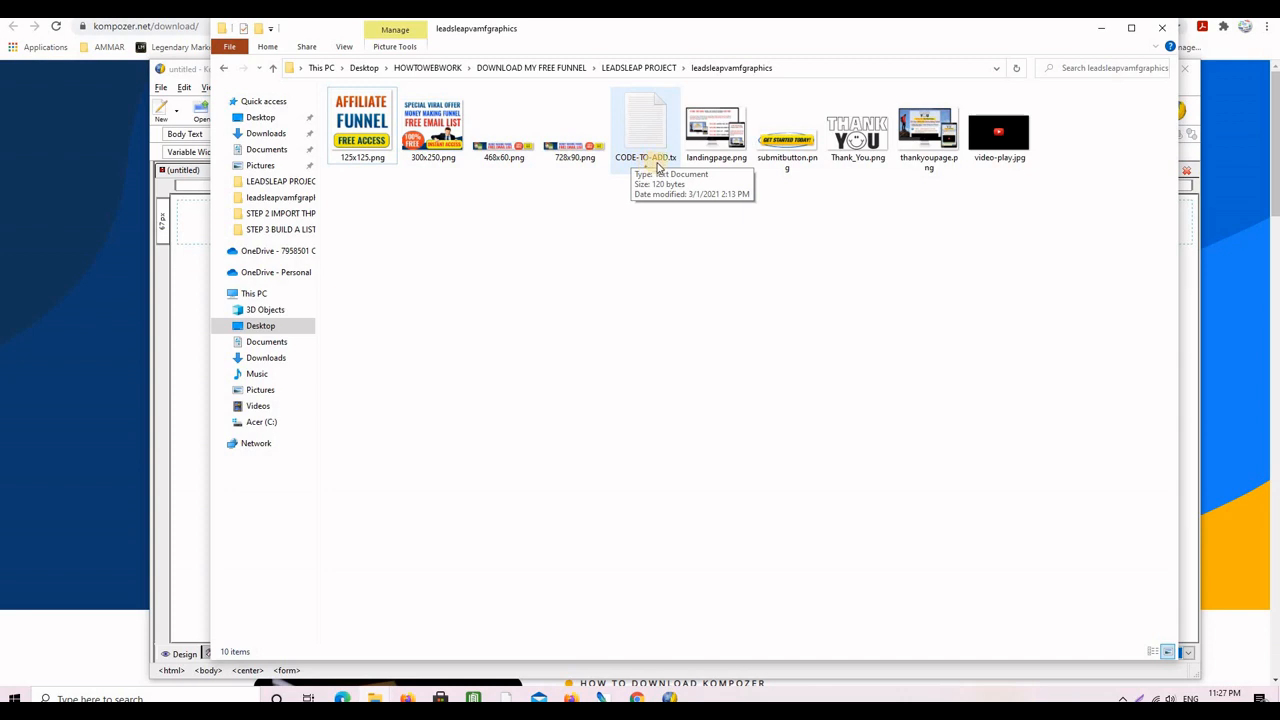
double_click(650, 132)
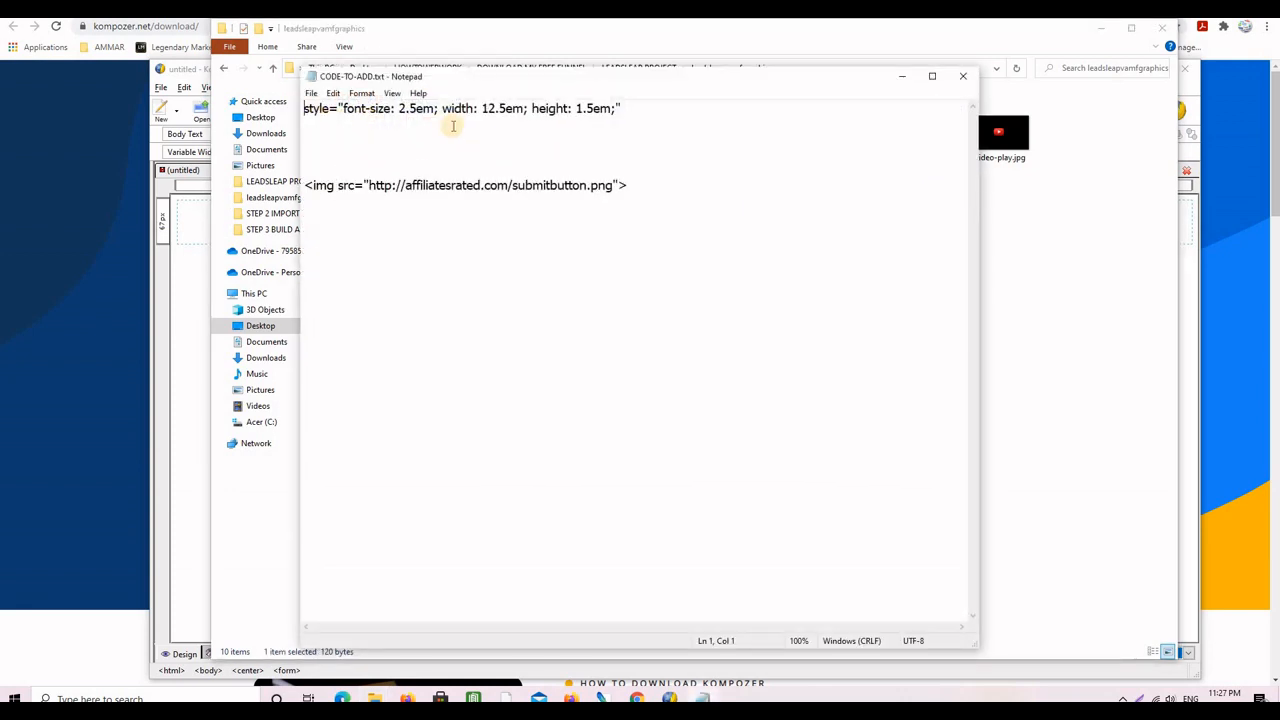
Step: Copy the style attribute line with font-size 2.5em, width 12.5em and height 1.5em from CODE-TO-ADD.txt
left_click_drag(628, 108, 302, 100)
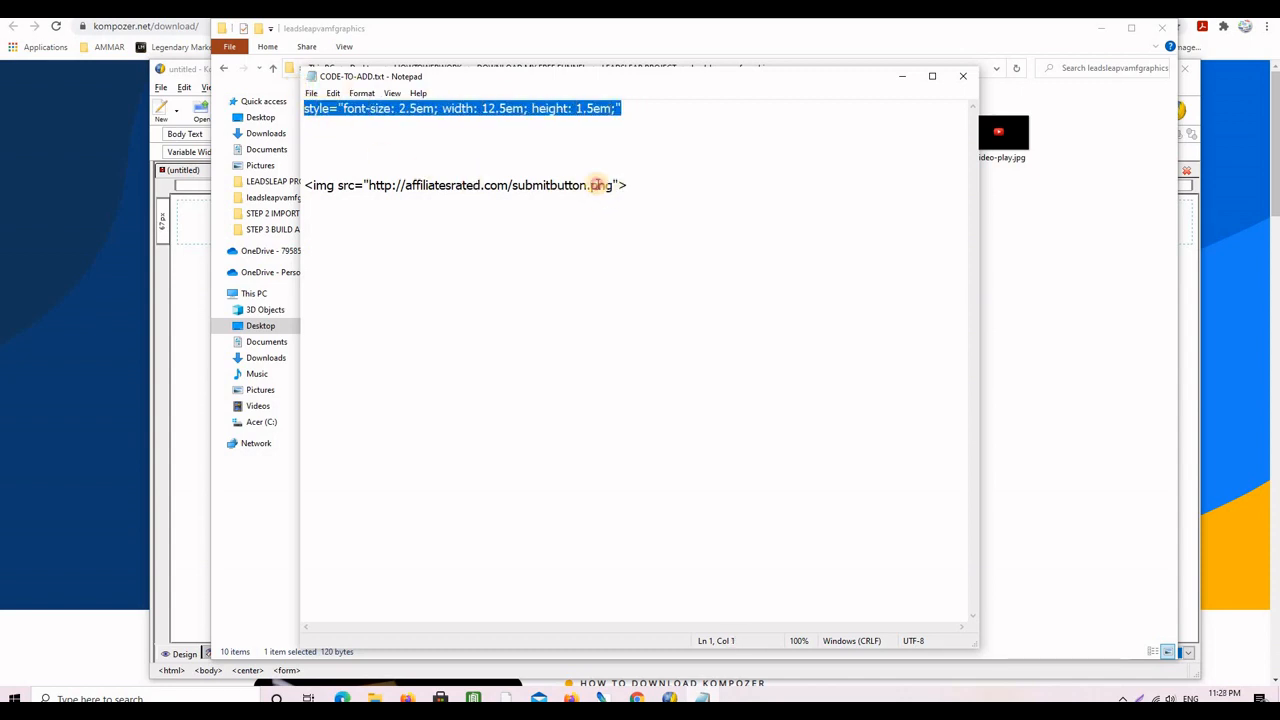
left_click_drag(627, 185, 302, 186)
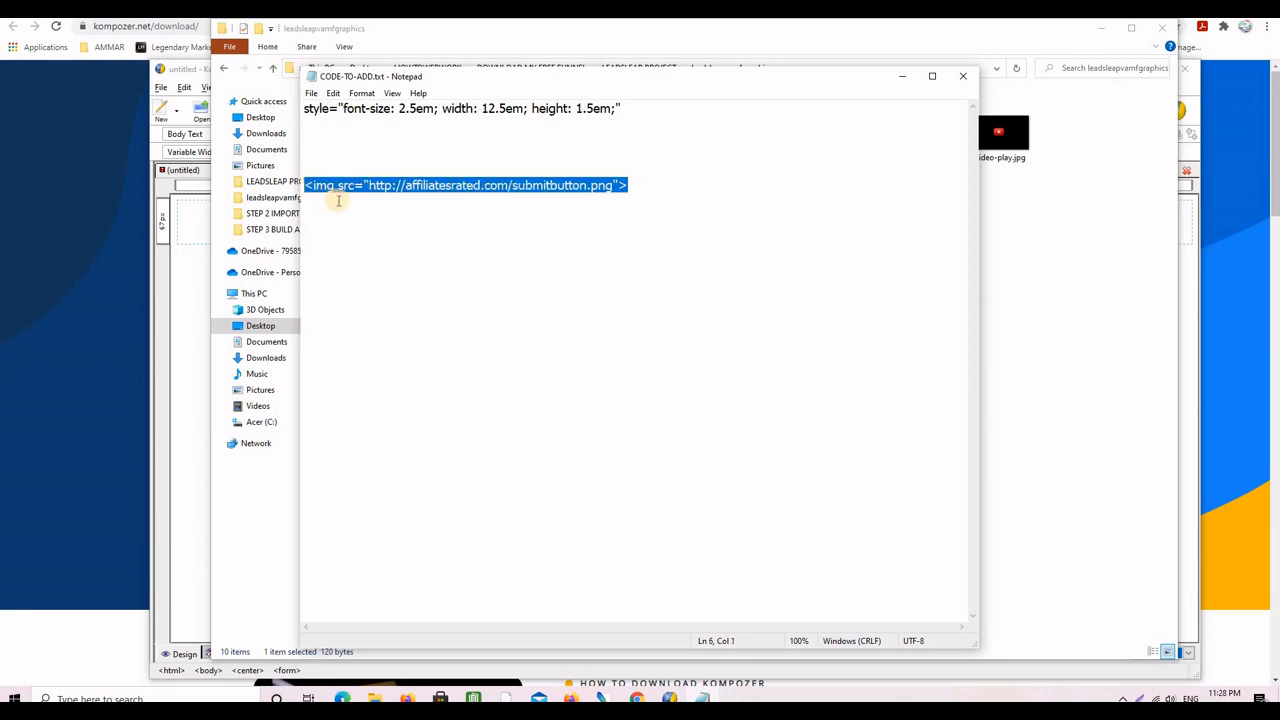
left_click(621, 108)
left_click_drag(621, 108, 320, 112)
right_click(320, 112)
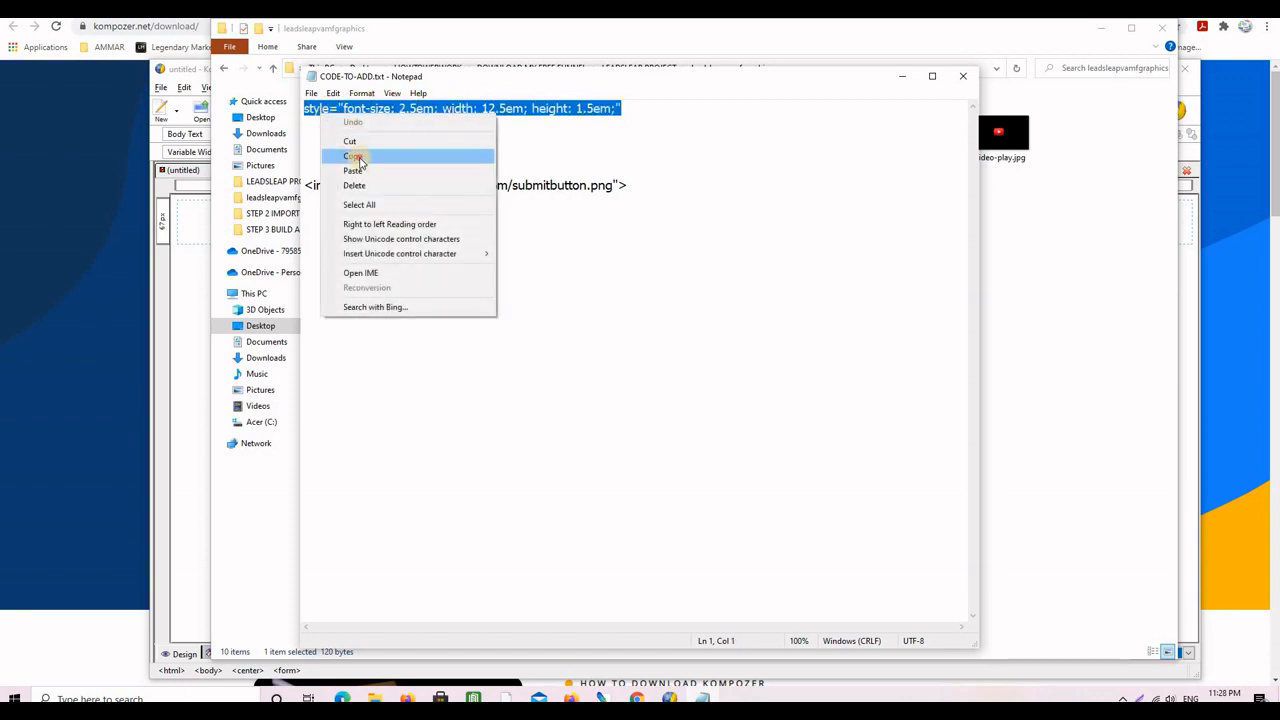
left_click(360, 153)
left_click(900, 79)
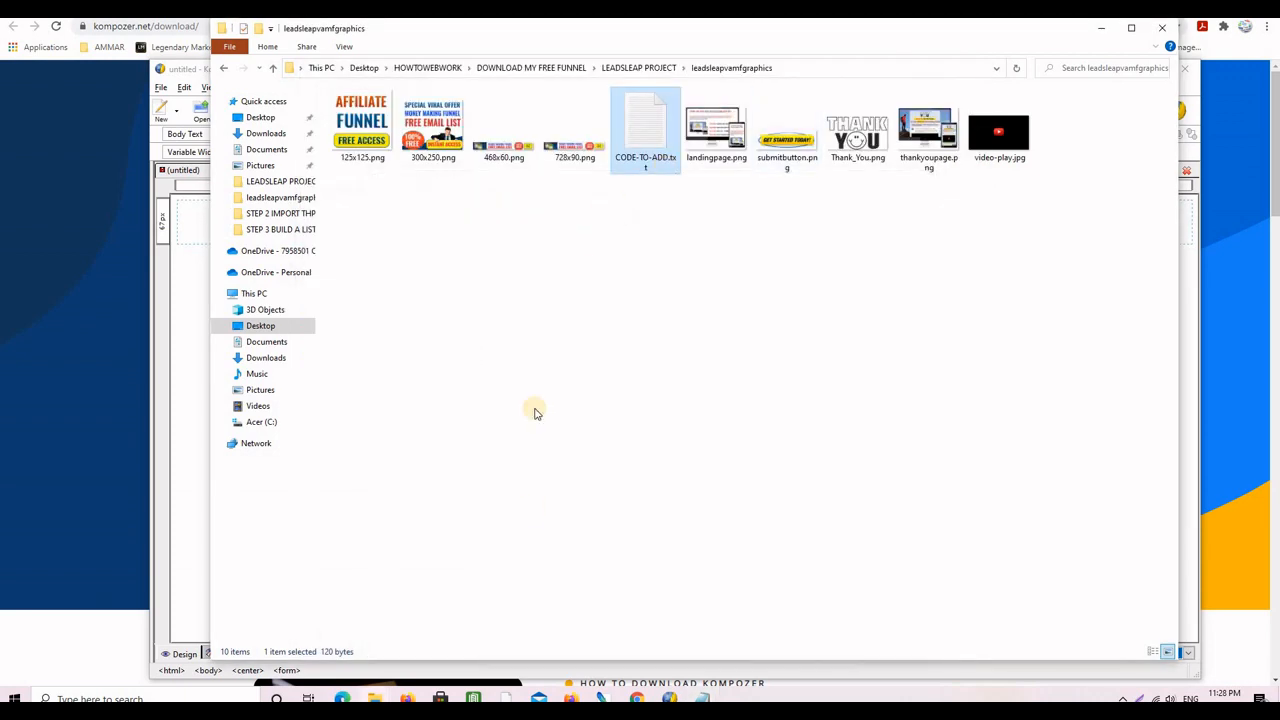
Step: In KompoZer's Split view, paste the copied style attribute after type="email" in the email input tag and apply it to the form
left_click(671, 697)
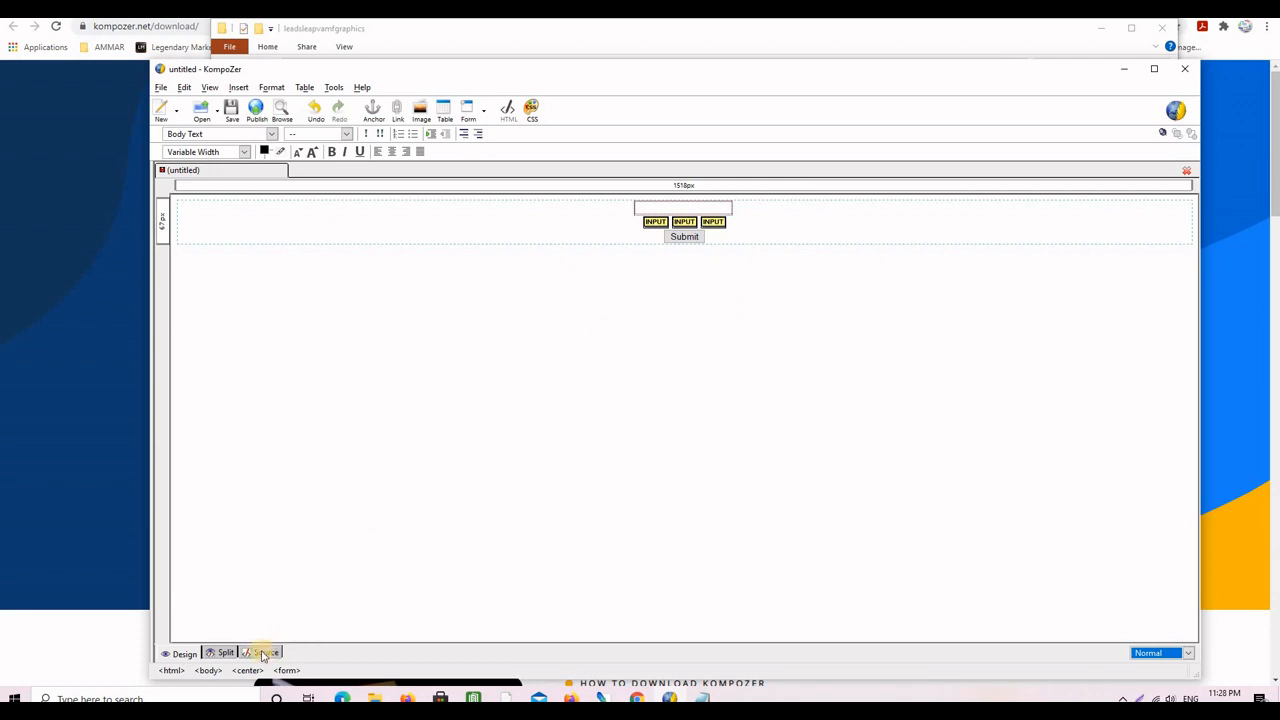
left_click(225, 653)
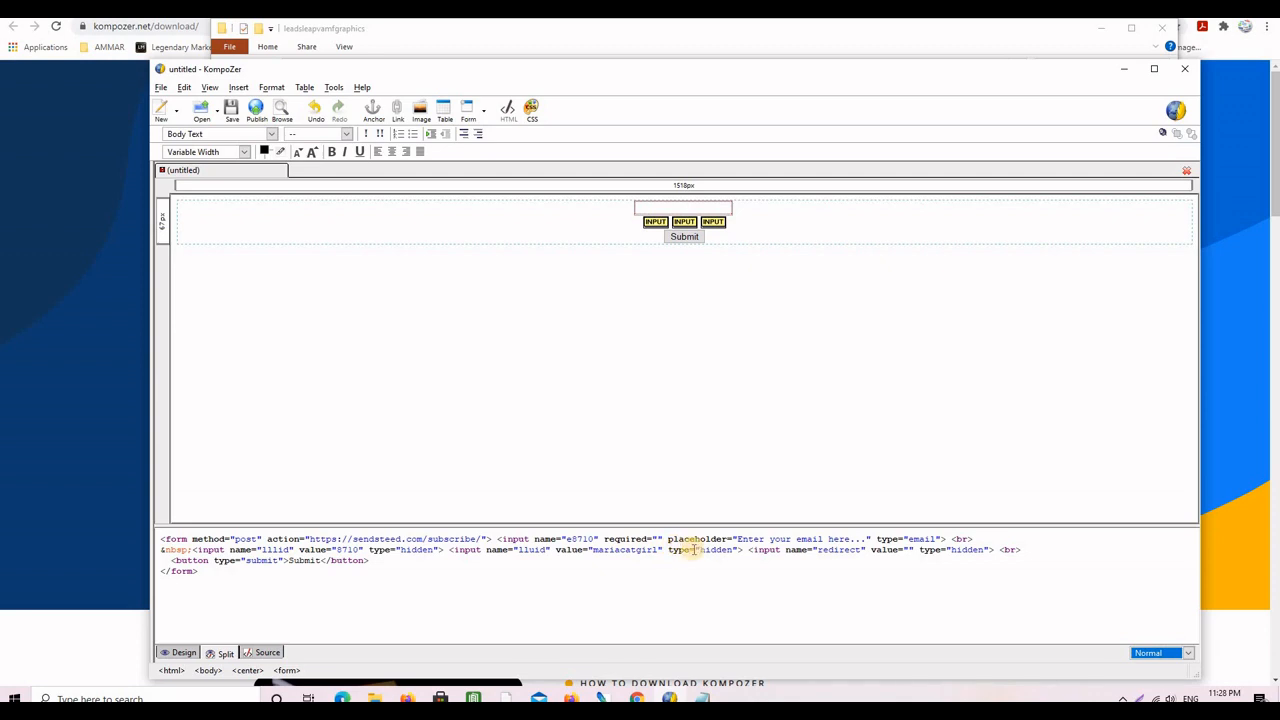
left_click(941, 538)
key("ctrl+v")
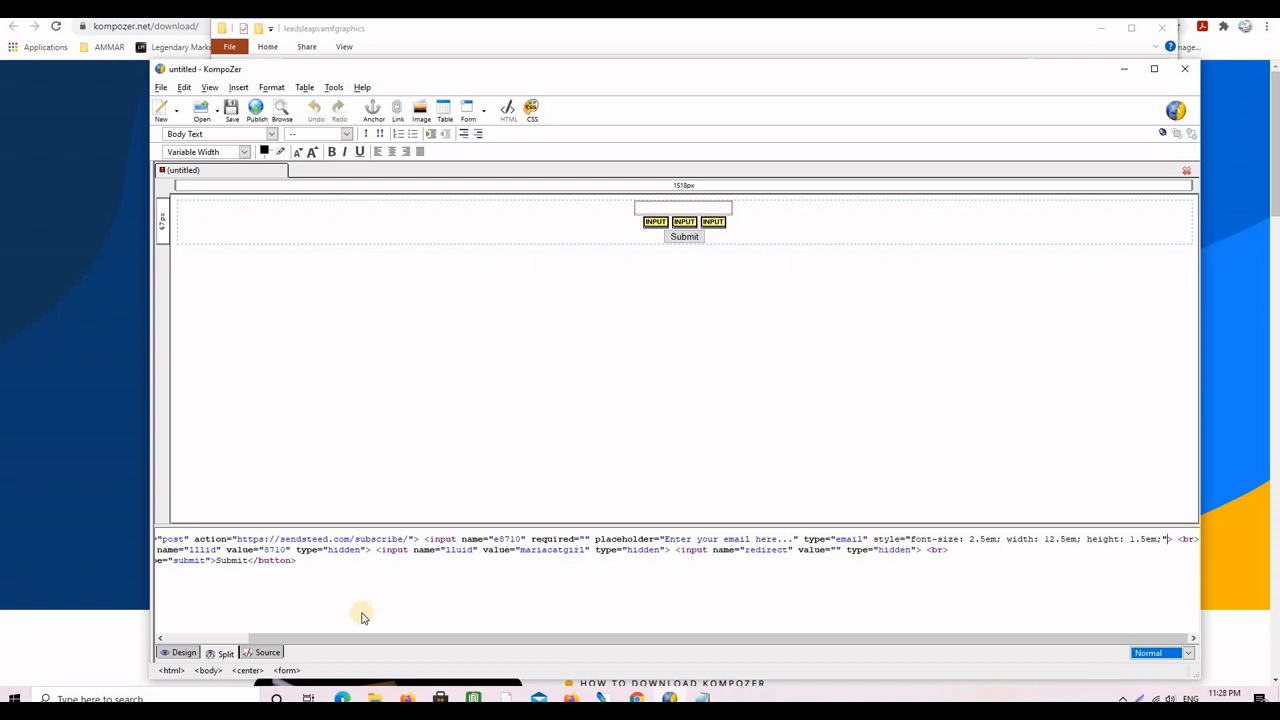
left_click(175, 653)
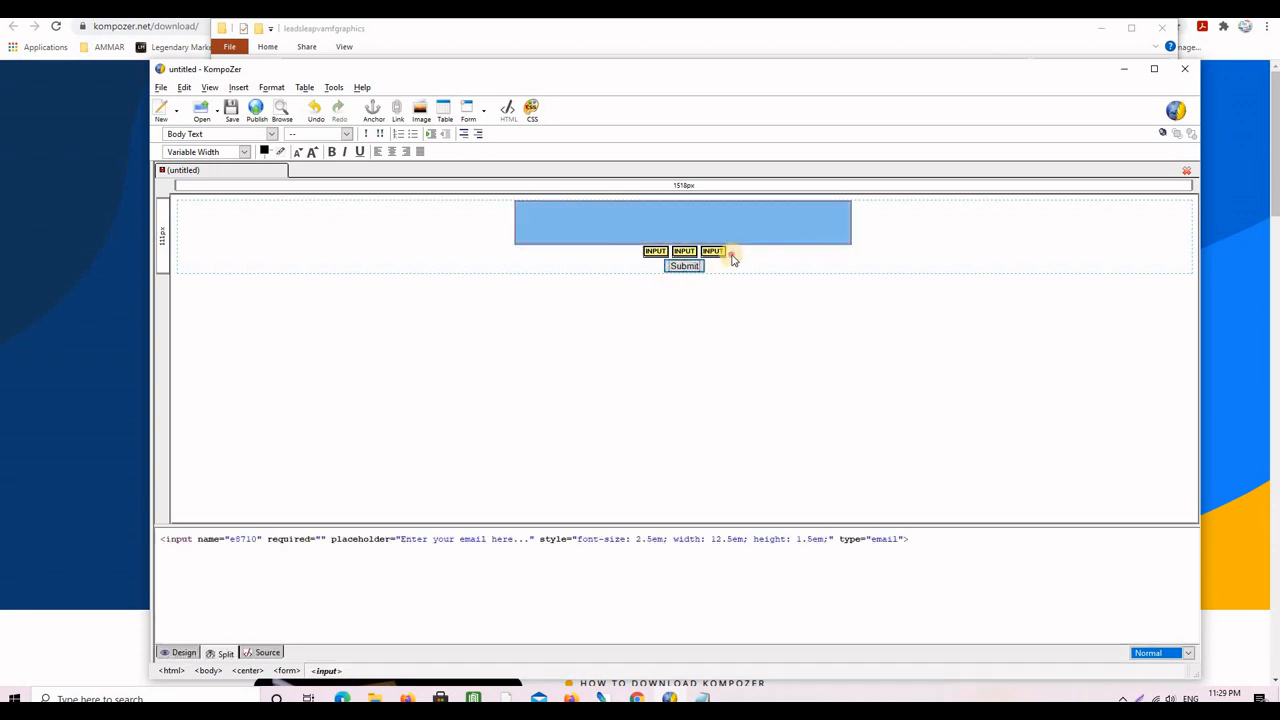
left_click(733, 259)
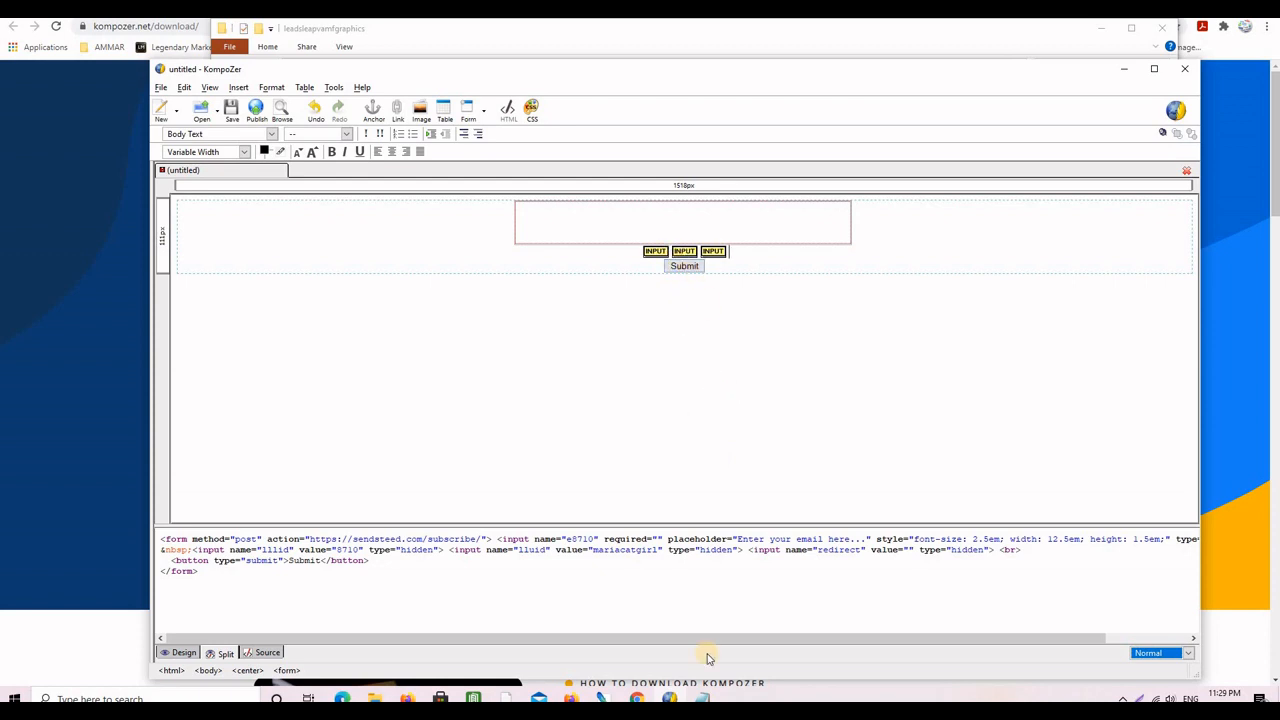
Step: Copy the <img> tag for submitbutton.png from CODE-TO-ADD.txt in Notepad
left_click(703, 698)
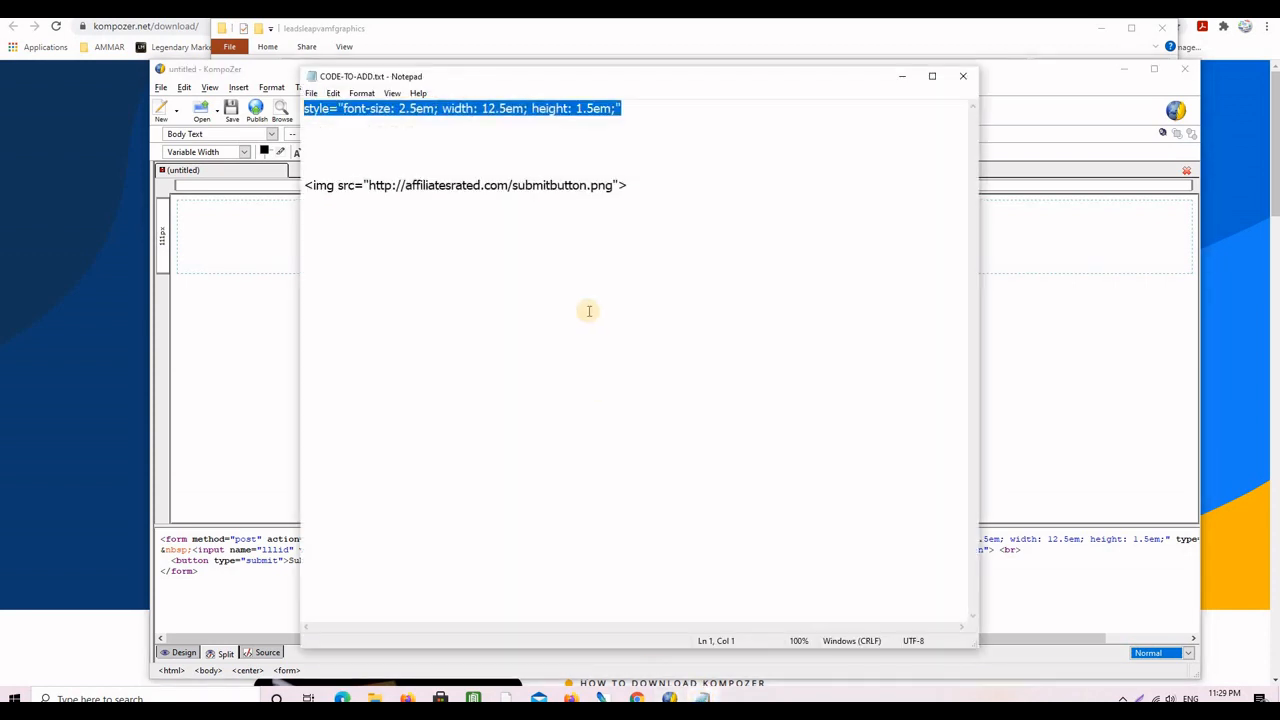
left_click_drag(631, 185, 317, 180)
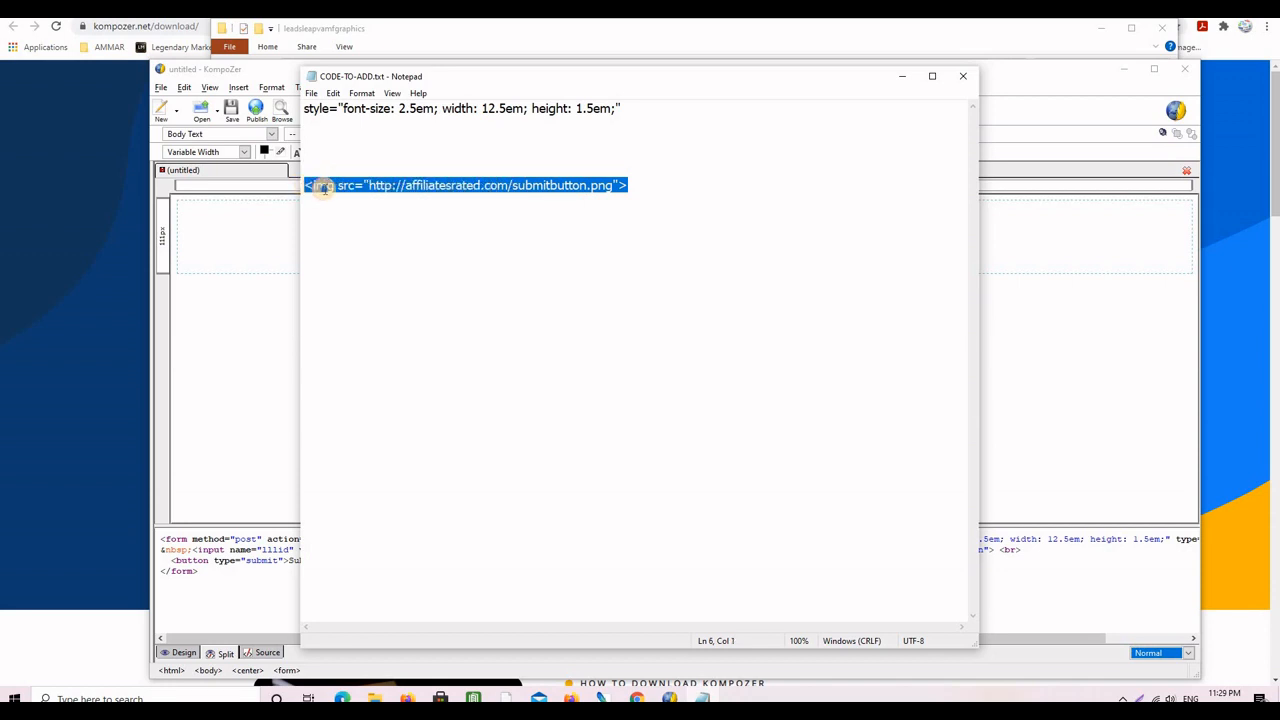
right_click(327, 190)
left_click(360, 234)
left_click(905, 77)
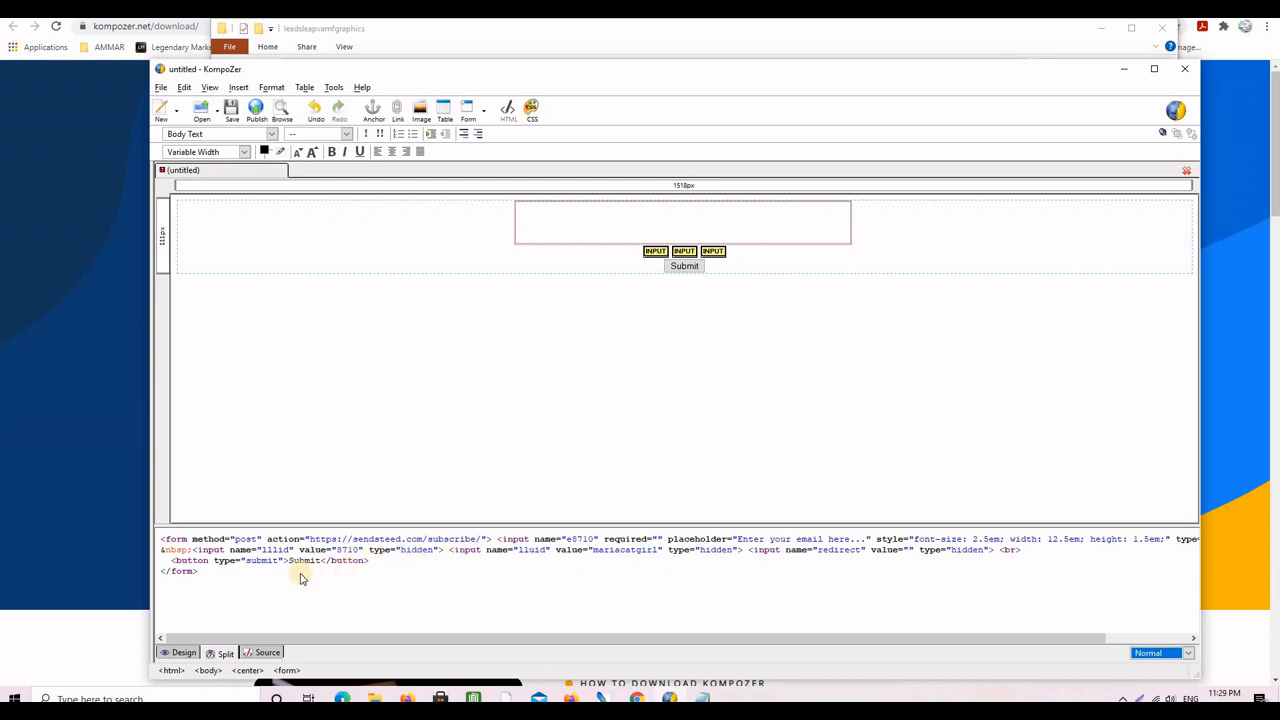
Step: Replace the Submit text inside the form's button tag with the copied image tag in KompoZer and display the form in Design view
left_click(200, 563)
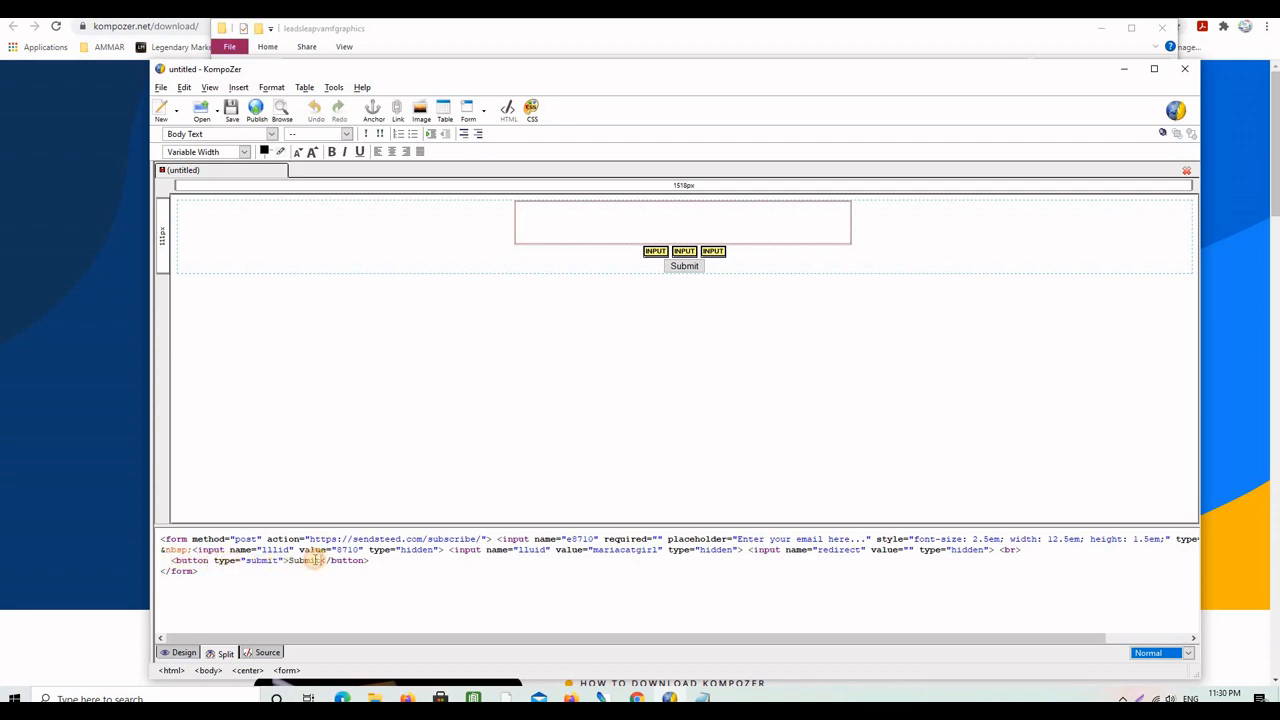
left_click_drag(316, 560, 290, 561)
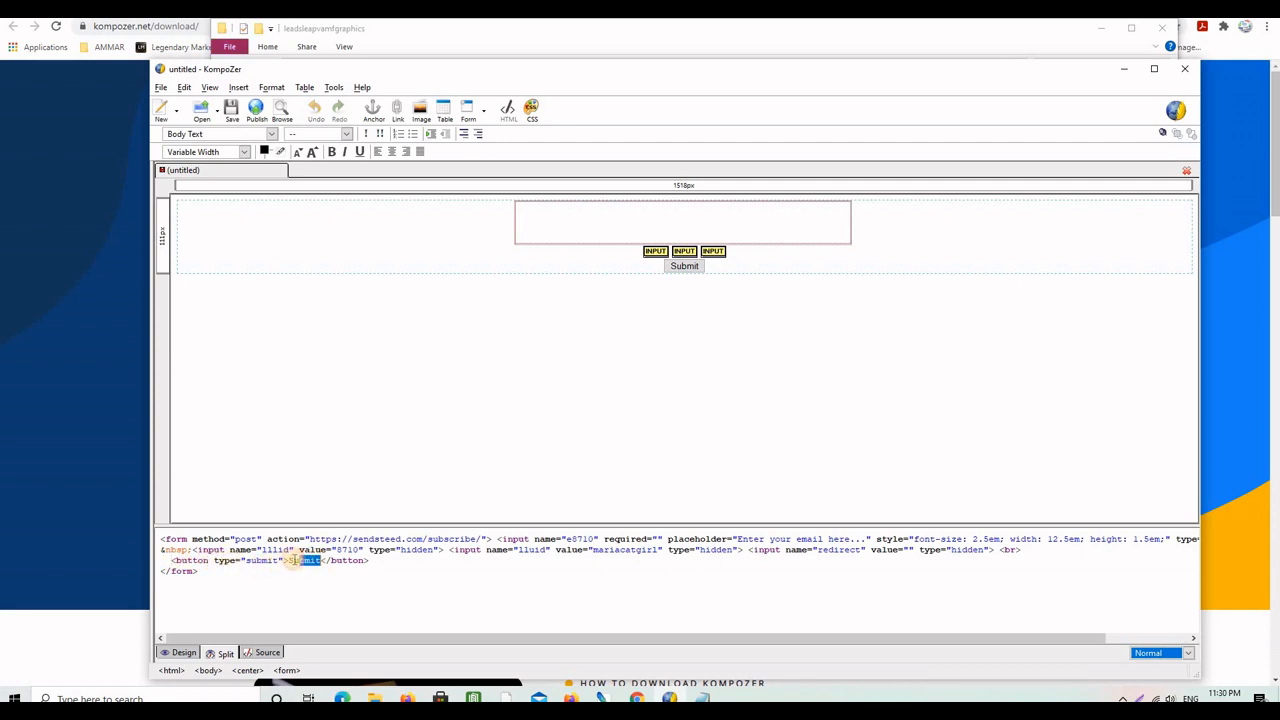
left_click(372, 573)
left_click_drag(322, 561, 292, 562)
key("ctrl+v")
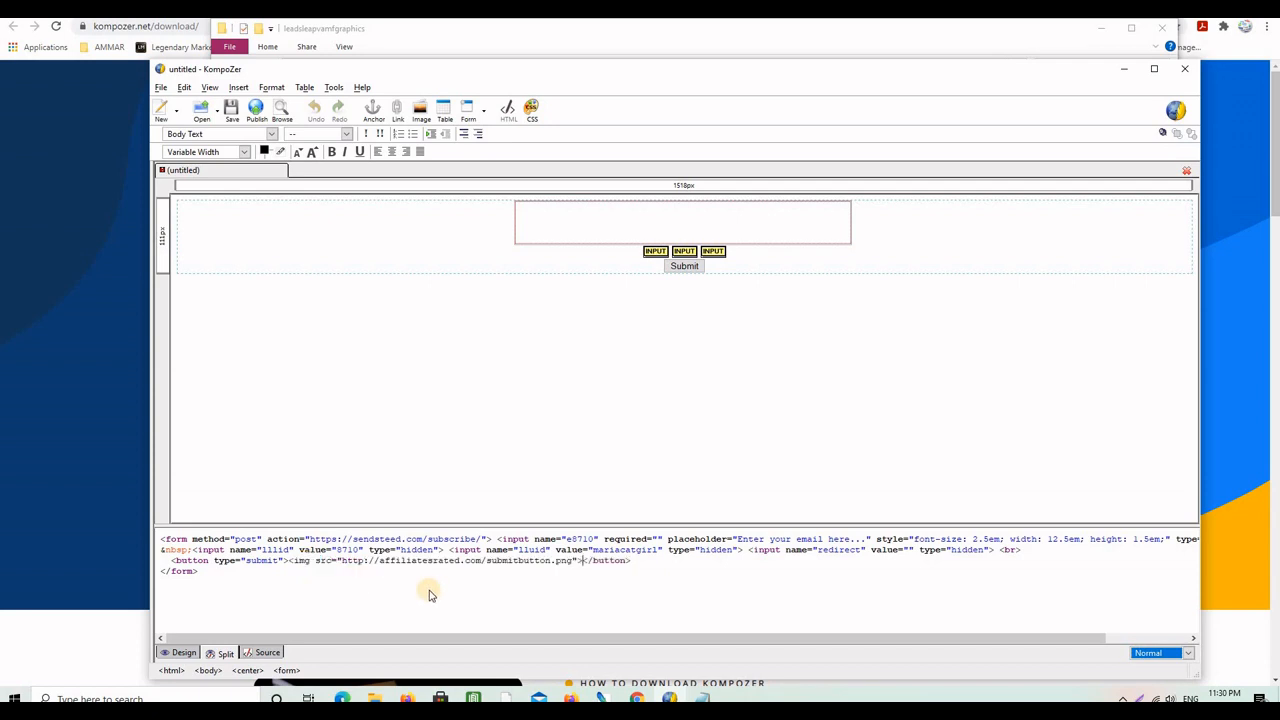
left_click(185, 655)
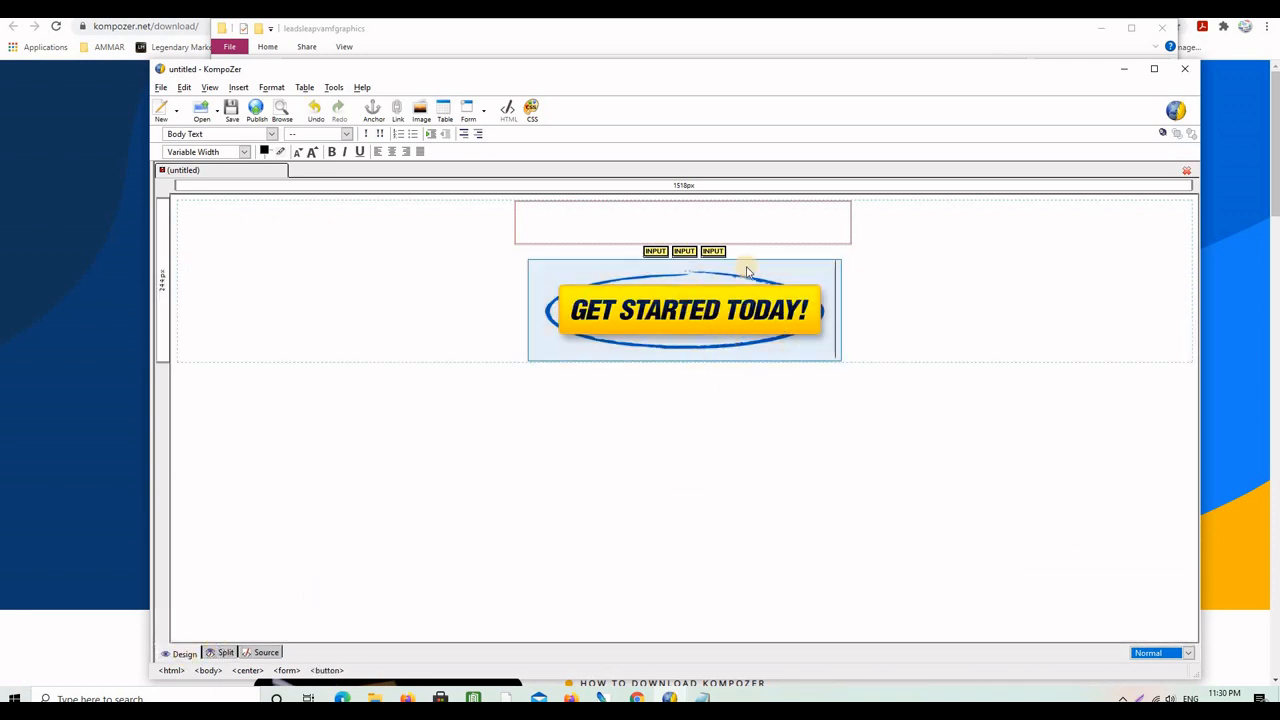
Step: Copy the form code from the opening <form> tag through the closing </form> tag in the page's full source
left_click(226, 653)
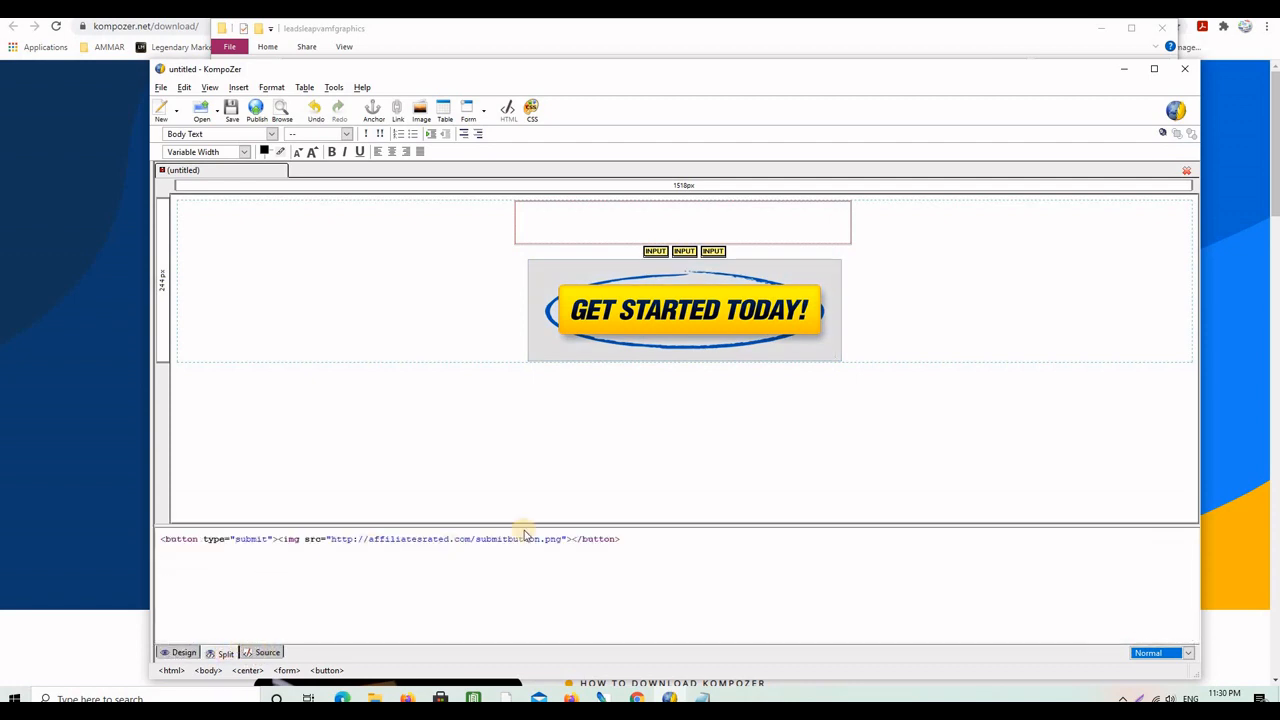
left_click(262, 653)
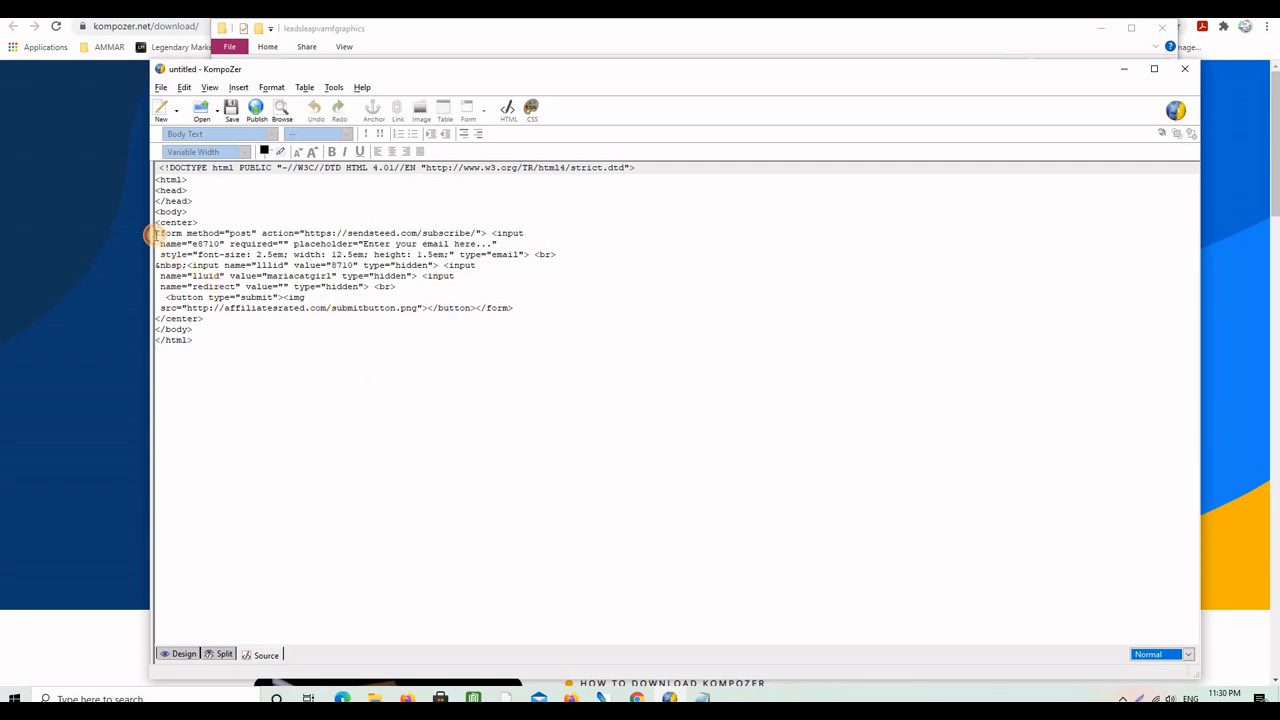
left_click_drag(156, 234, 520, 308)
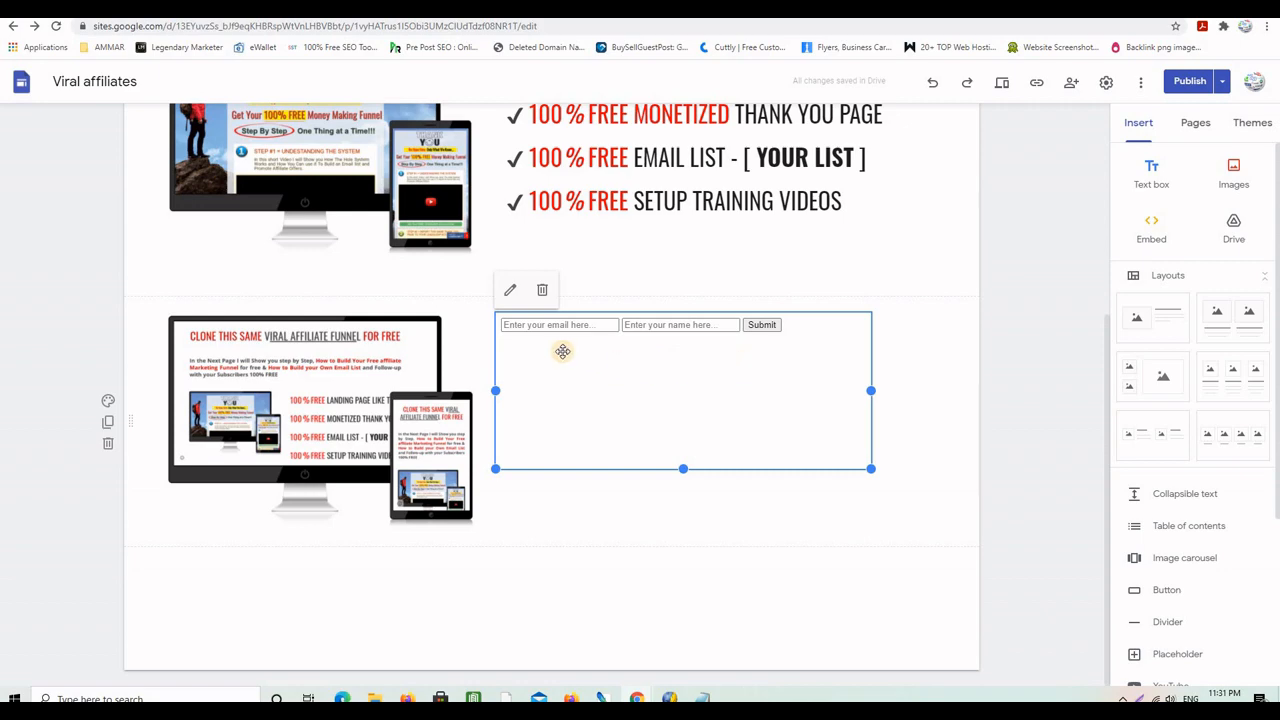
Step: Replace the HTML of the embedded opt-in form in Google Sites with the copied form code and save the embed
left_click(509, 292)
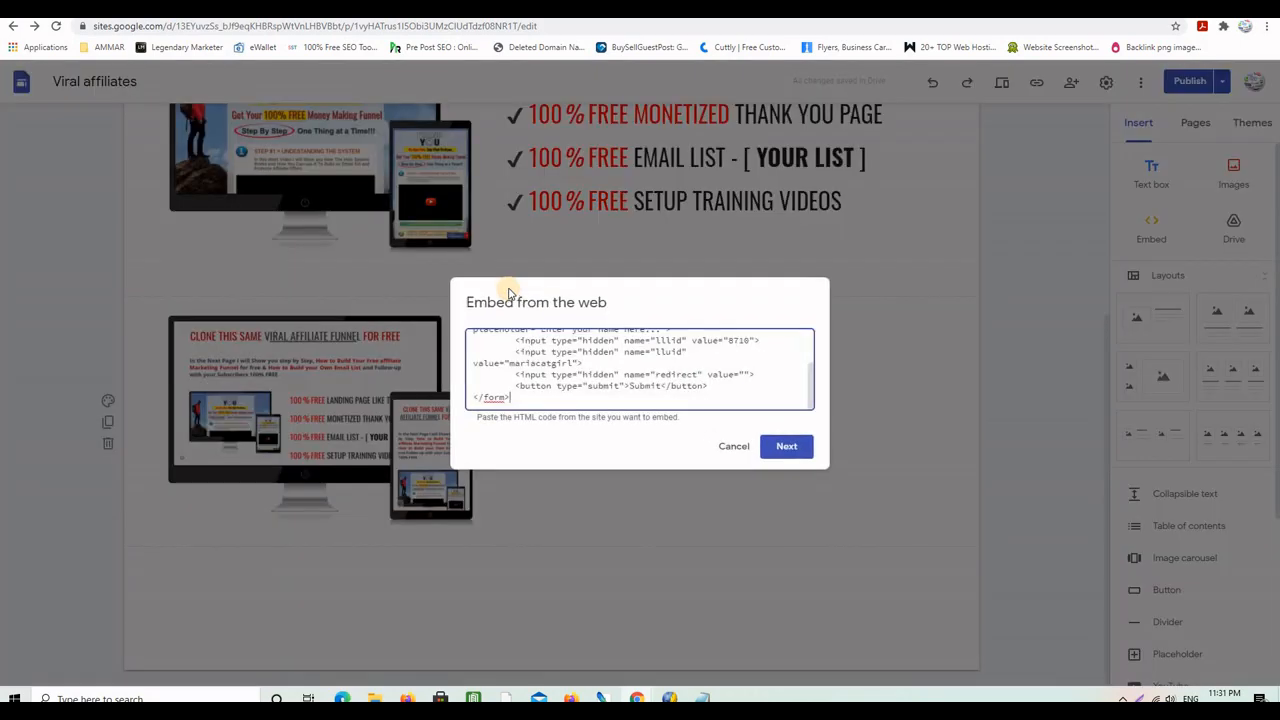
left_click_drag(537, 404, 459, 328)
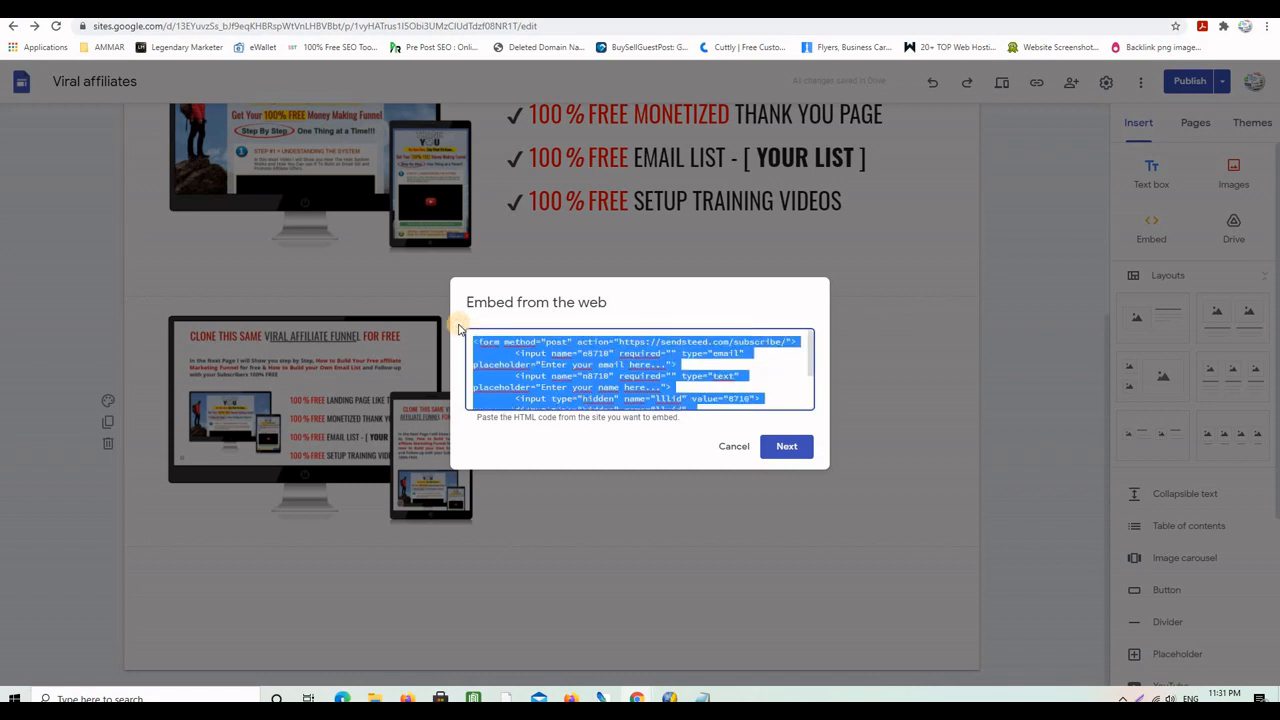
key("BackSpace")
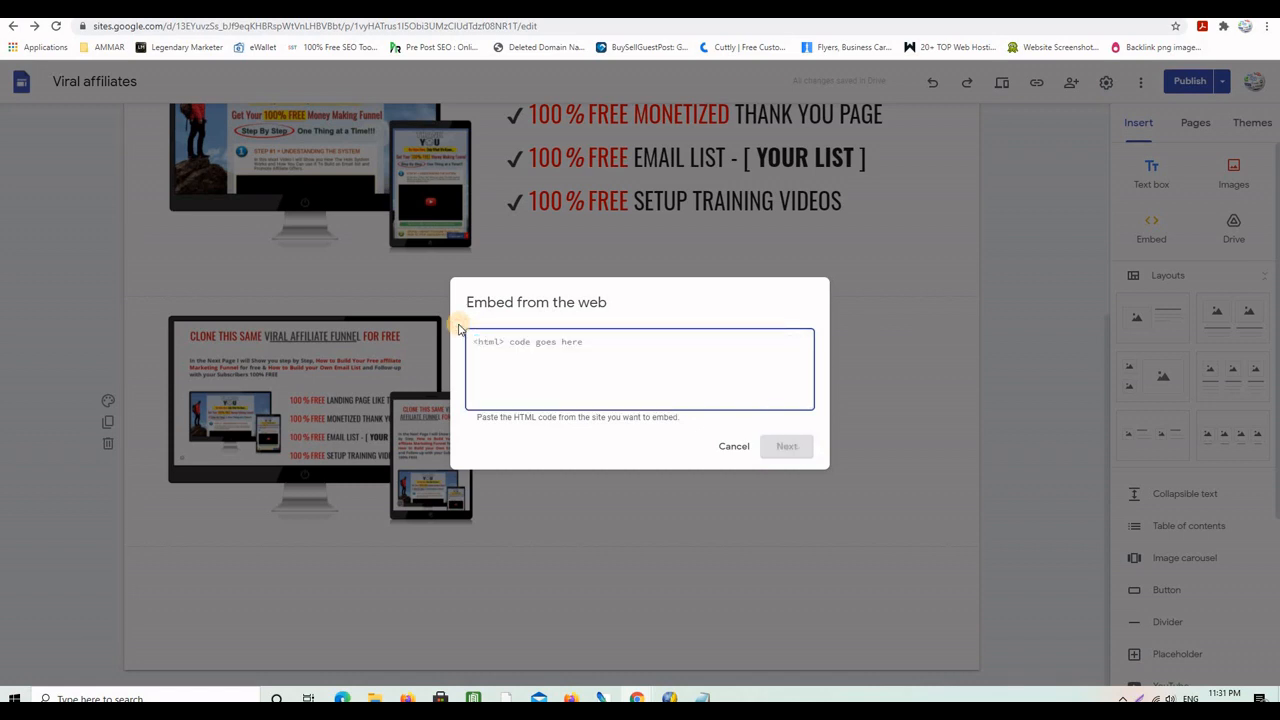
key("ctrl+v")
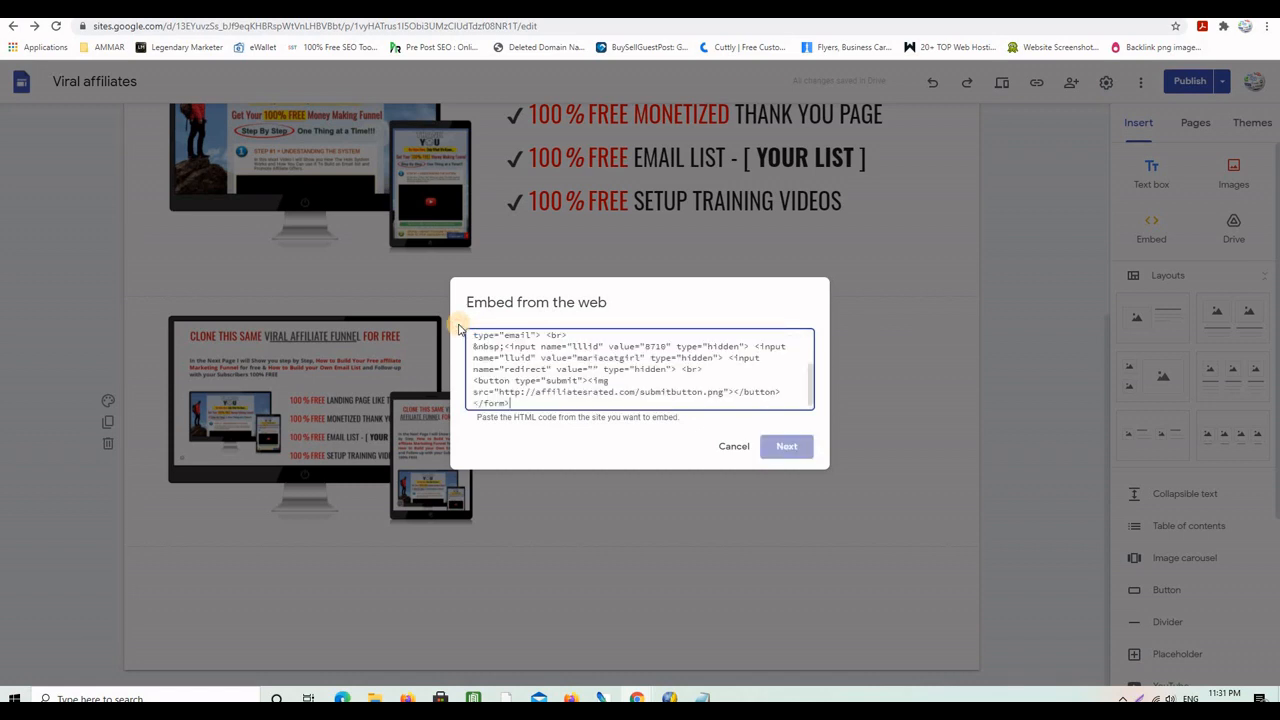
left_click(798, 450)
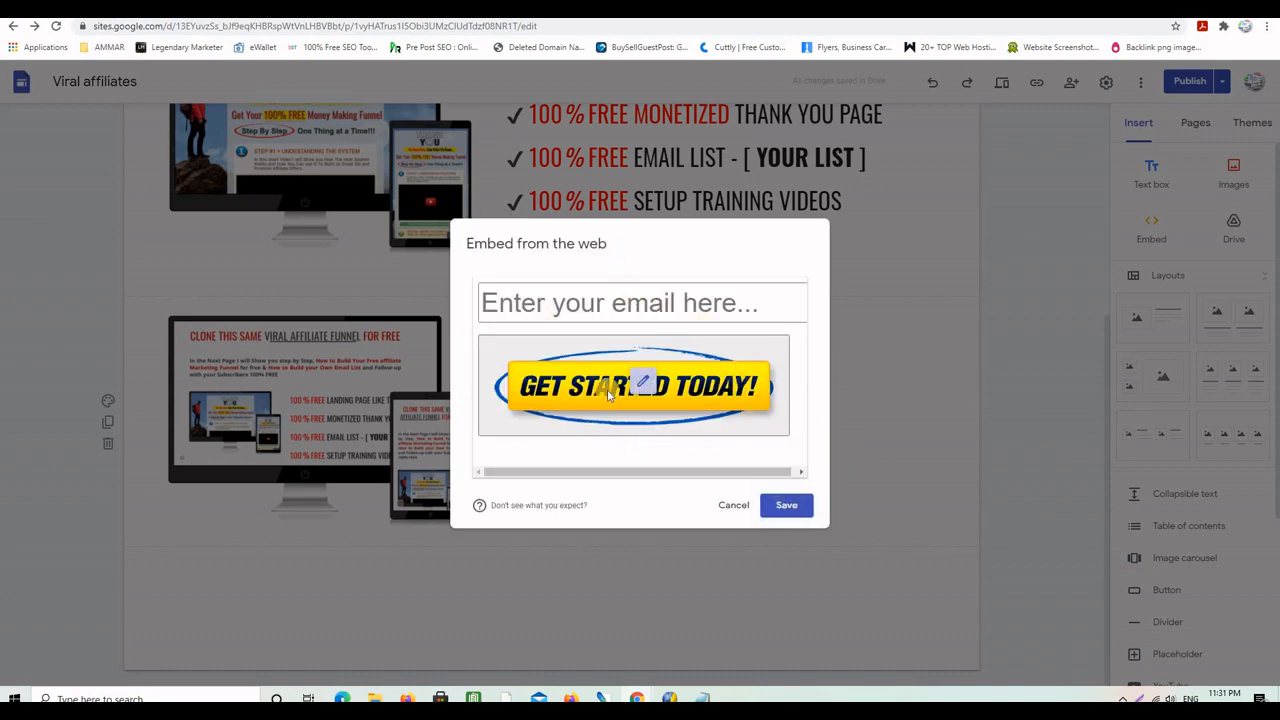
left_click(787, 507)
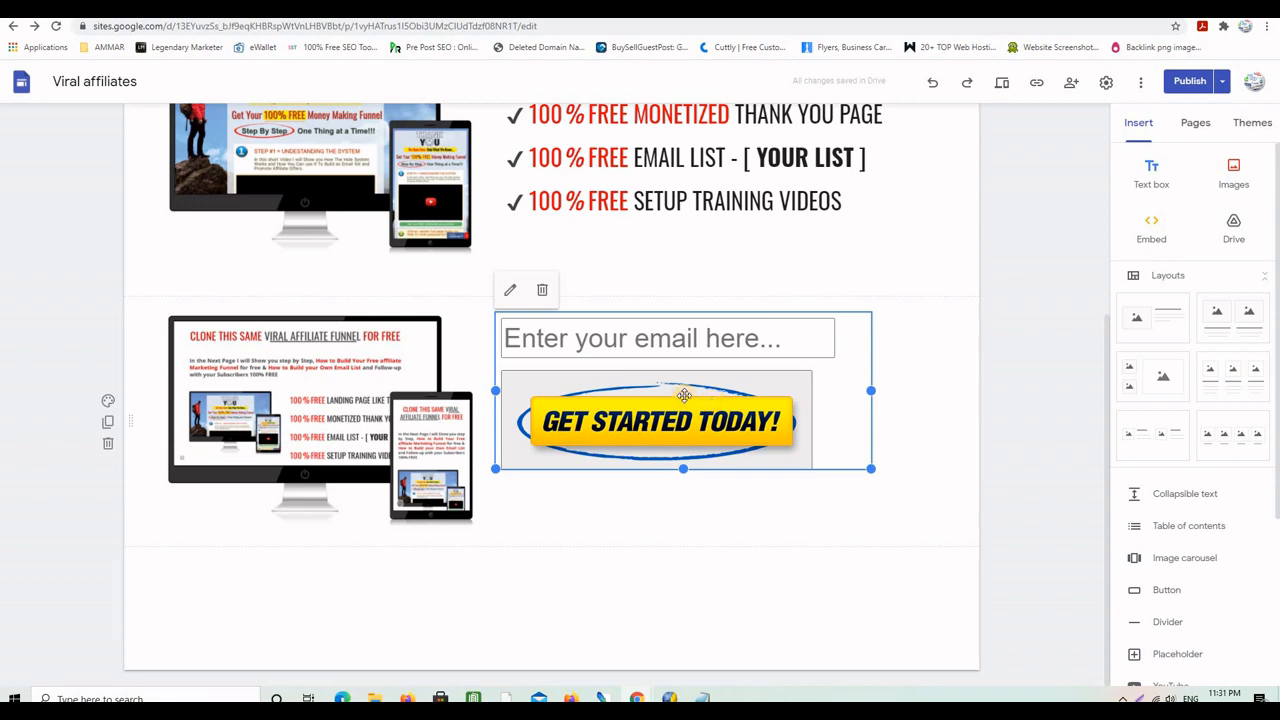
Step: Center the embedded form by adding <center> before its <form> tag, save it, and extend the embed frame downward to fit the whole button
left_click(510, 291)
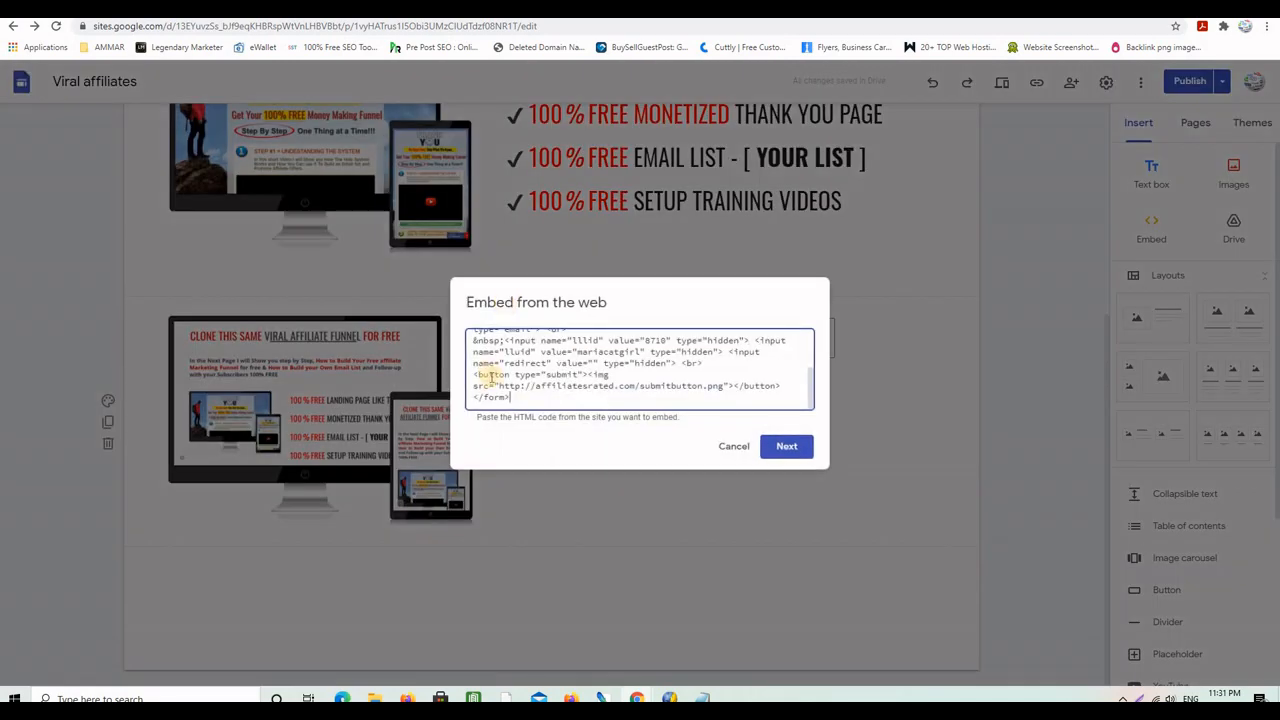
scroll(482, 366, "up", 3)
left_click(476, 342)
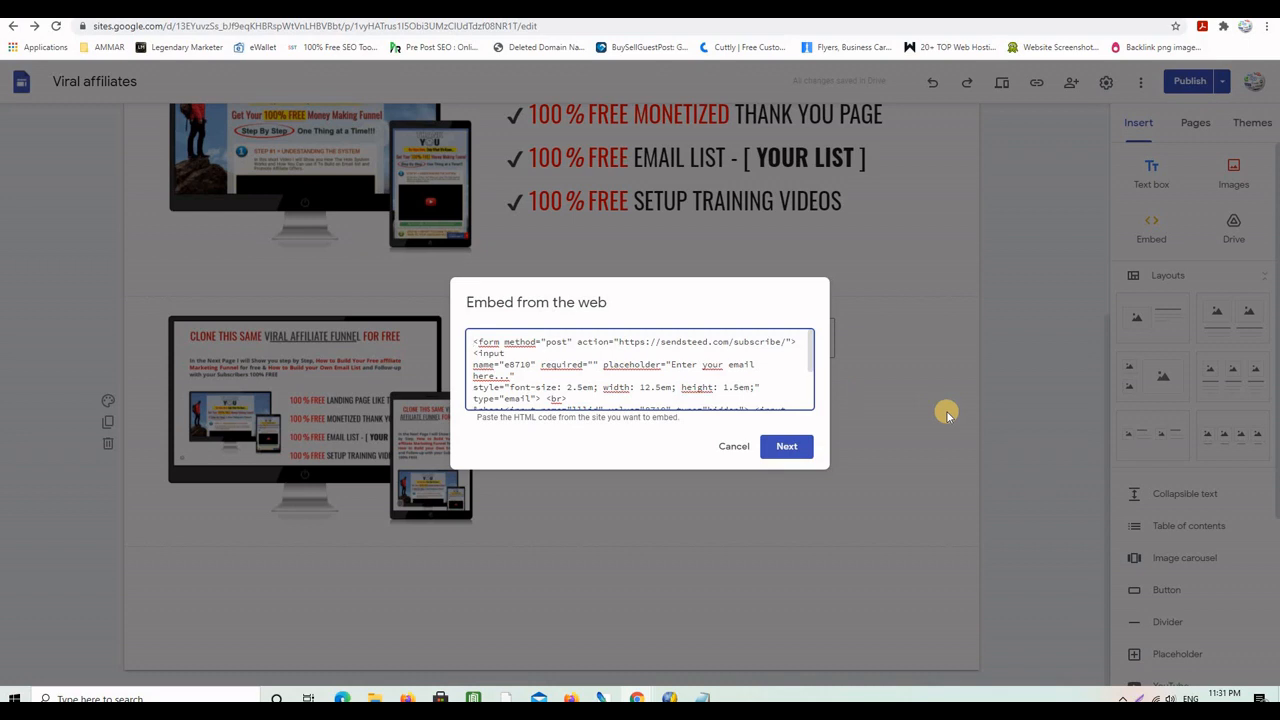
type("<")
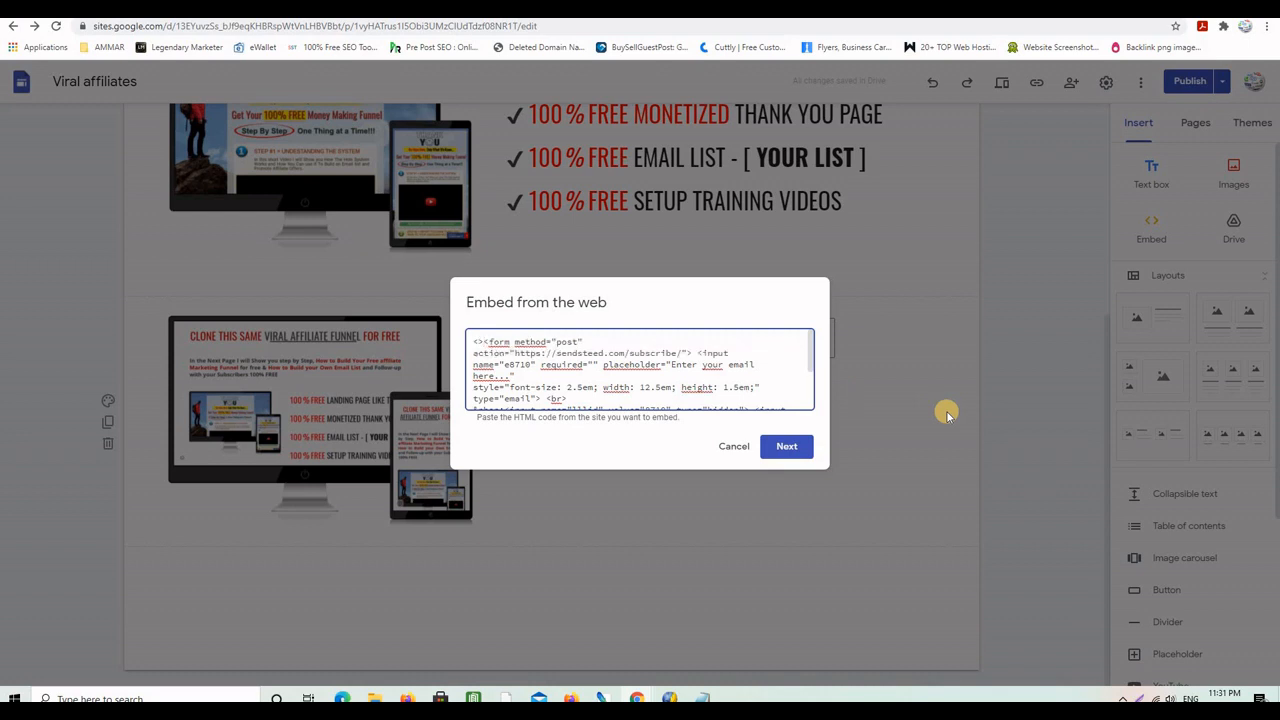
type("center>")
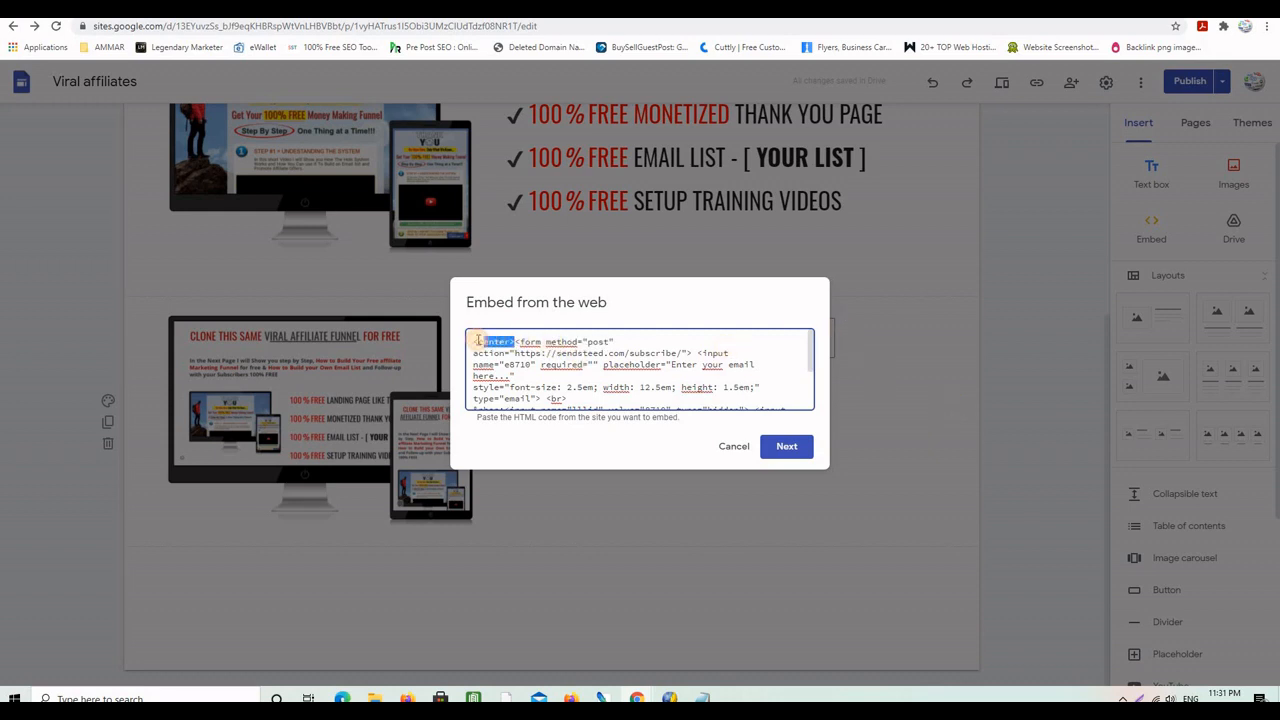
left_click(795, 447)
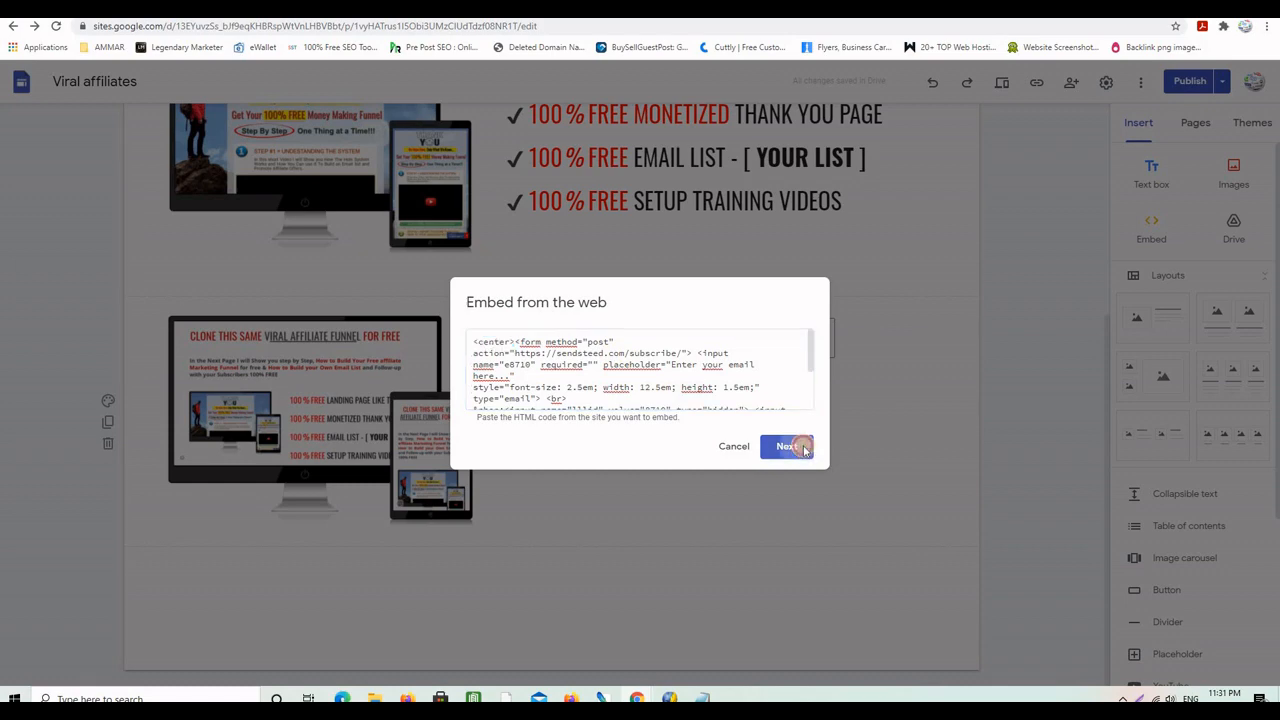
left_click(786, 507)
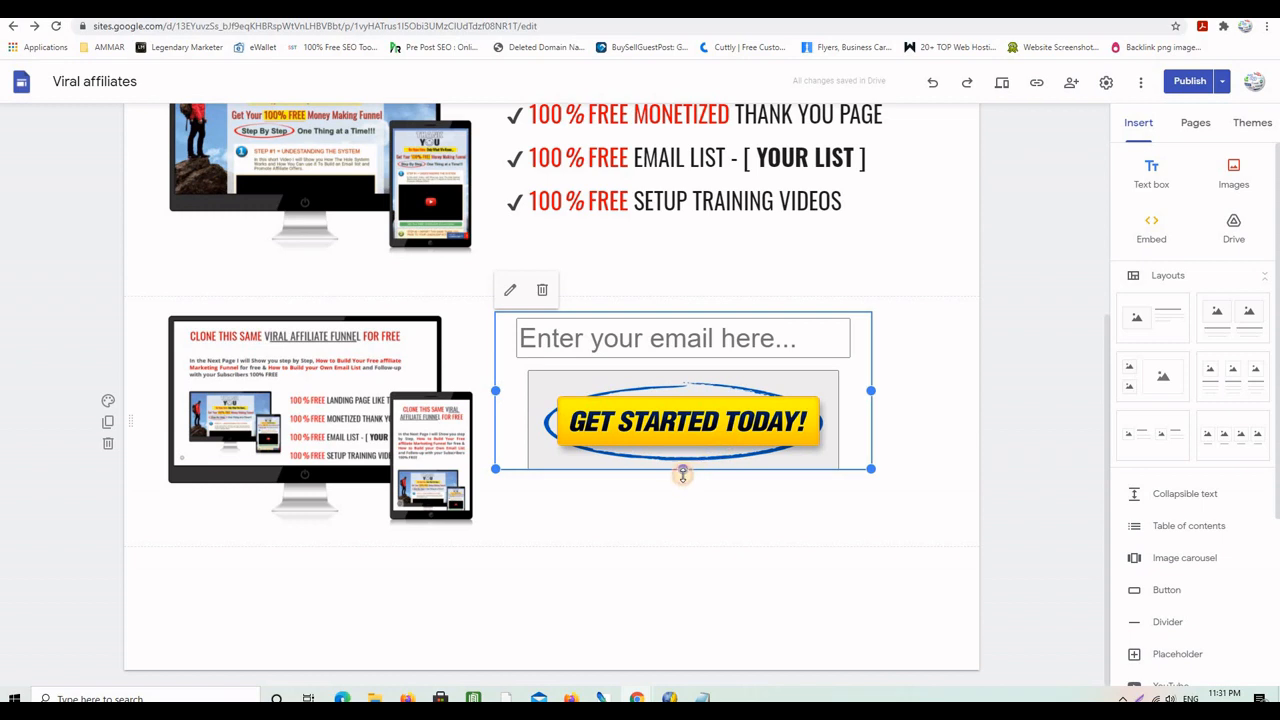
left_click_drag(683, 474, 682, 498)
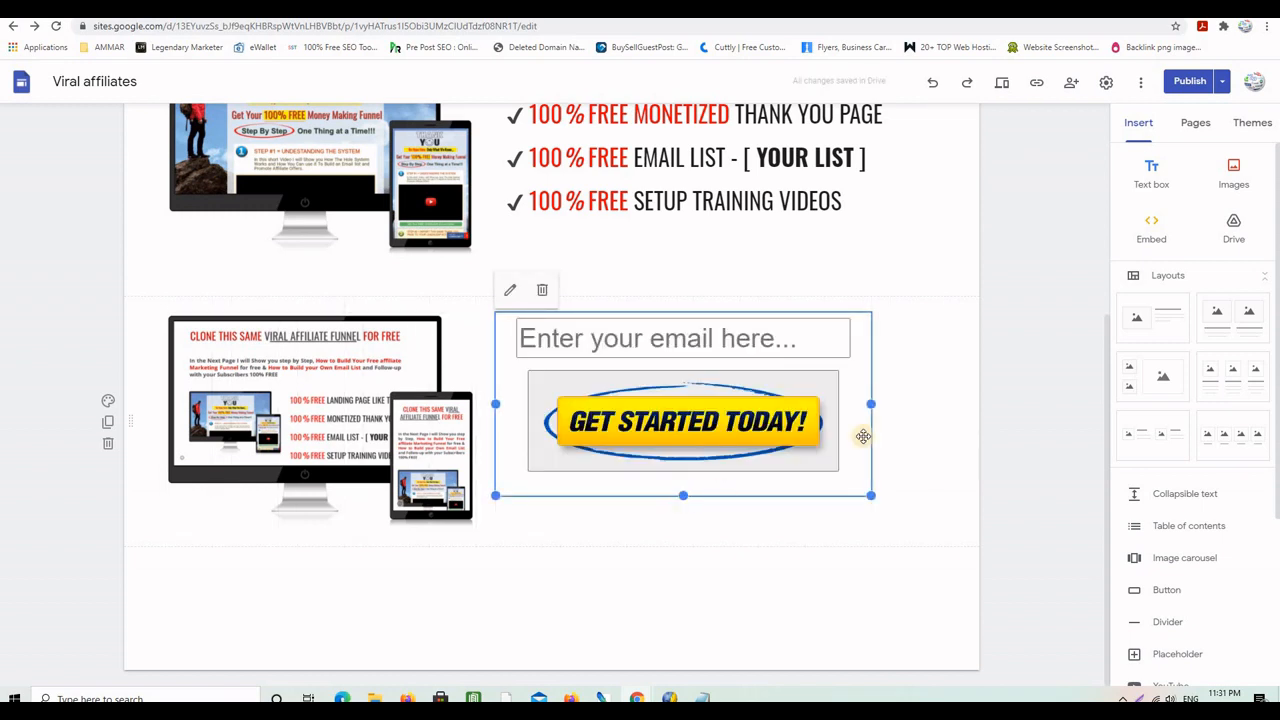
Step: Publish the landing page with the centered opt-in form and view the published site down to the form
left_click(1184, 84)
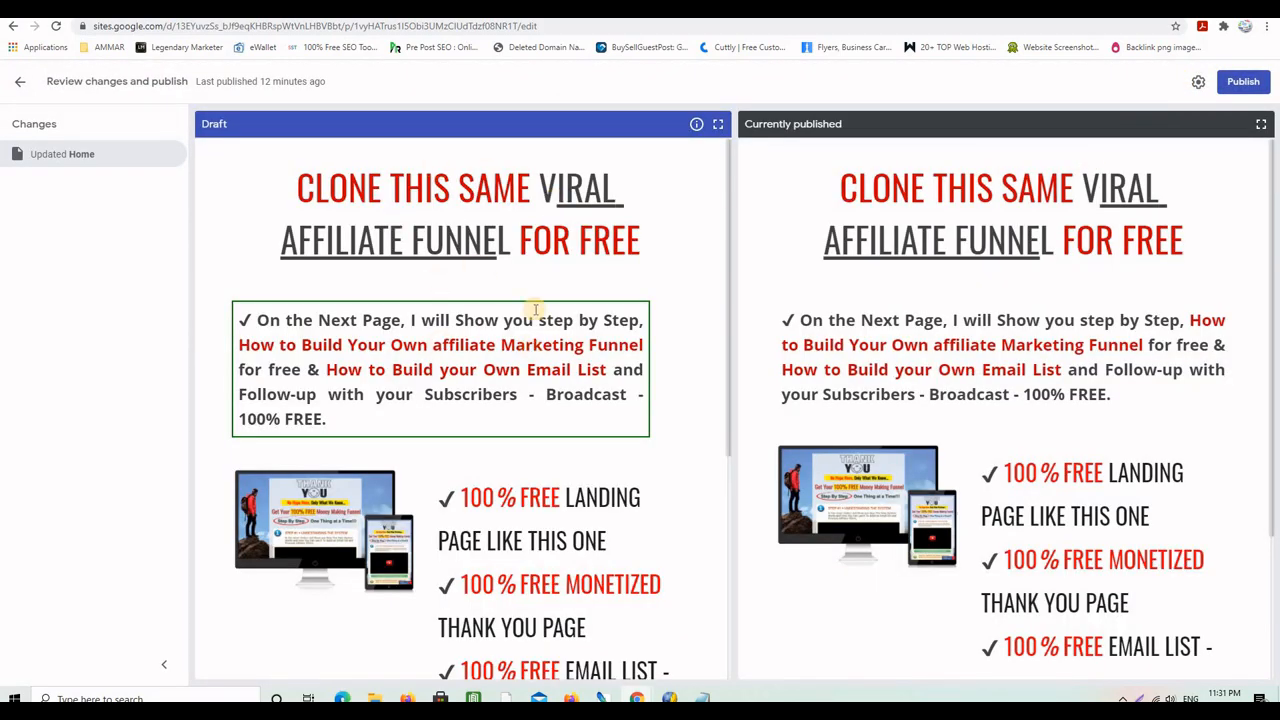
left_click(1243, 82)
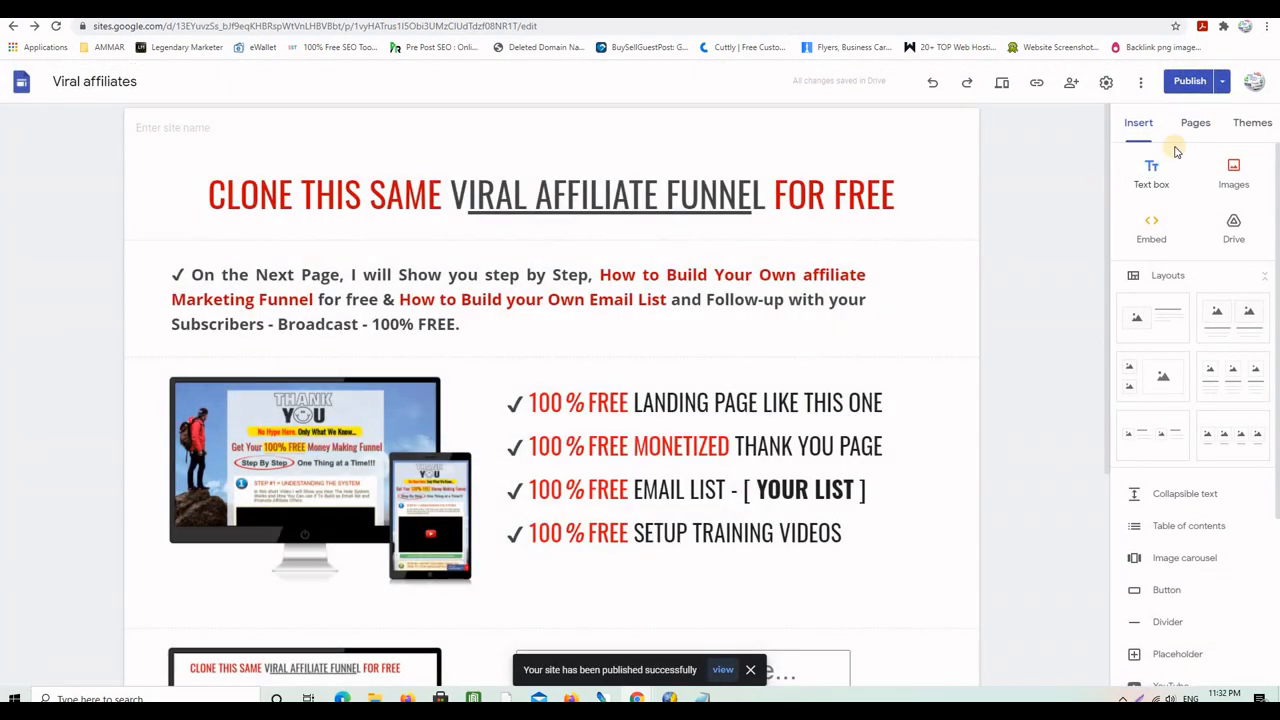
left_click(1222, 82)
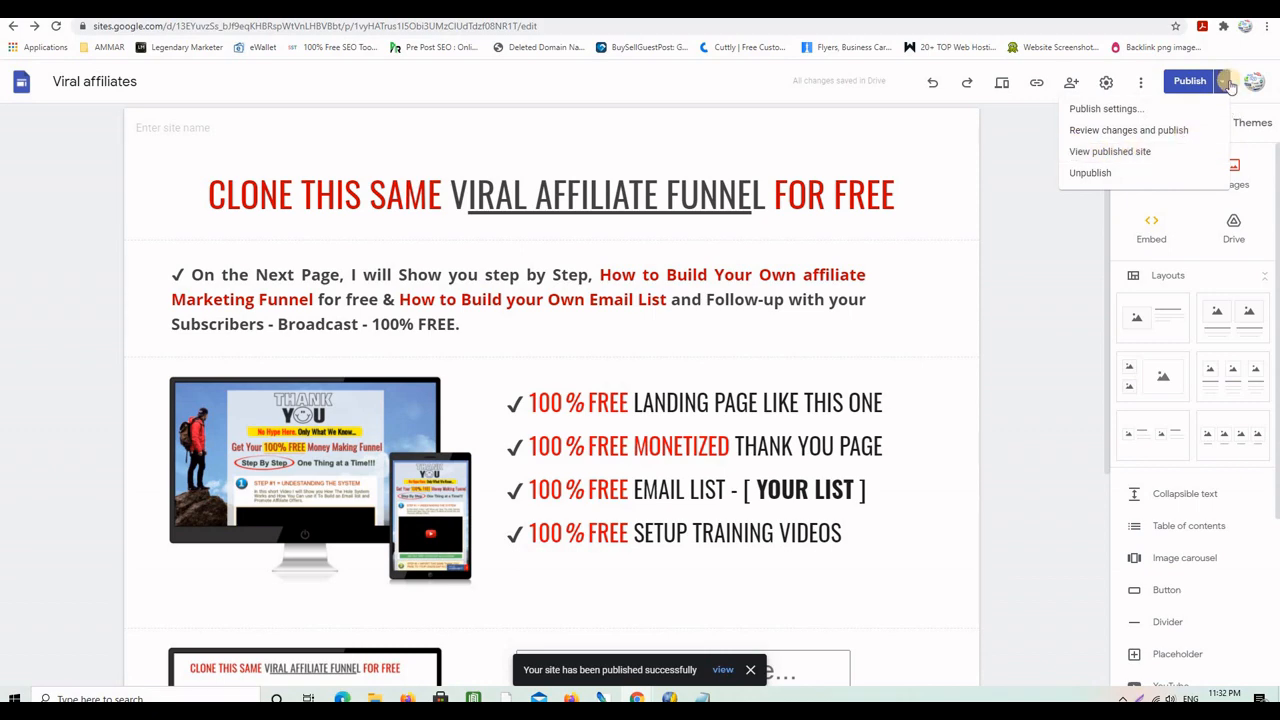
left_click(1099, 152)
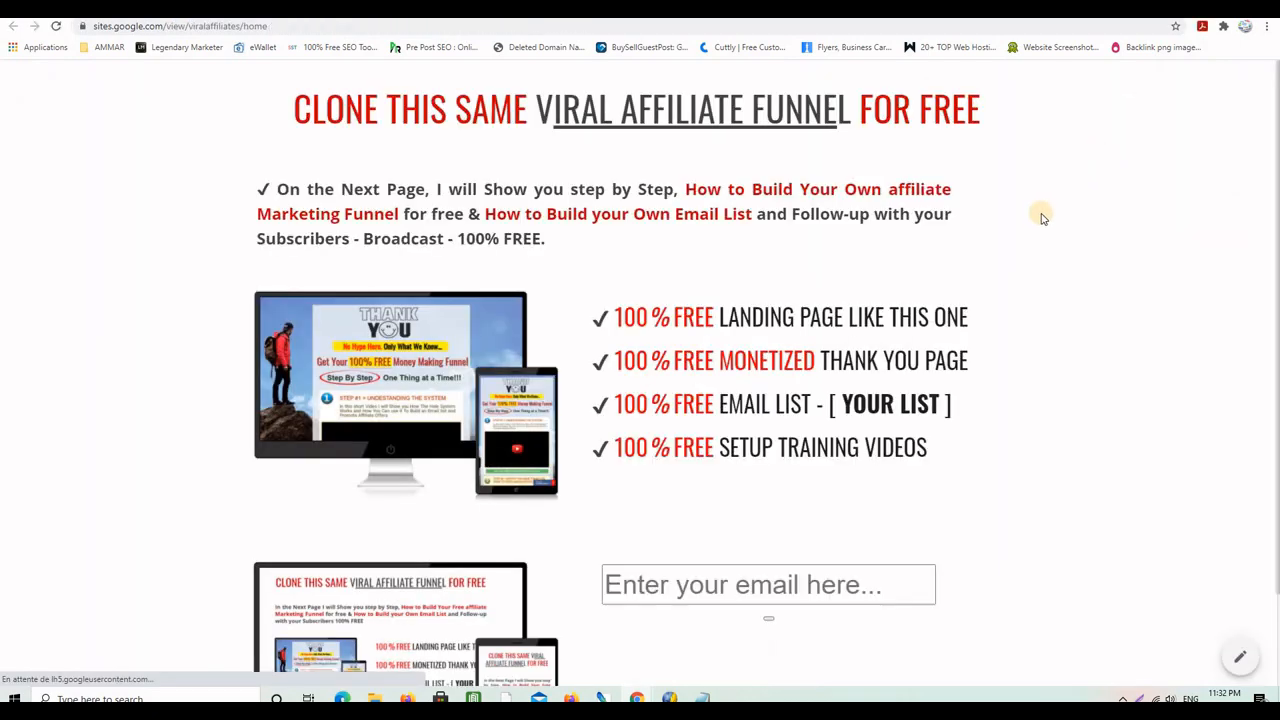
scroll(1043, 214, "down", 1)
scroll(712, 127, "up", 1)
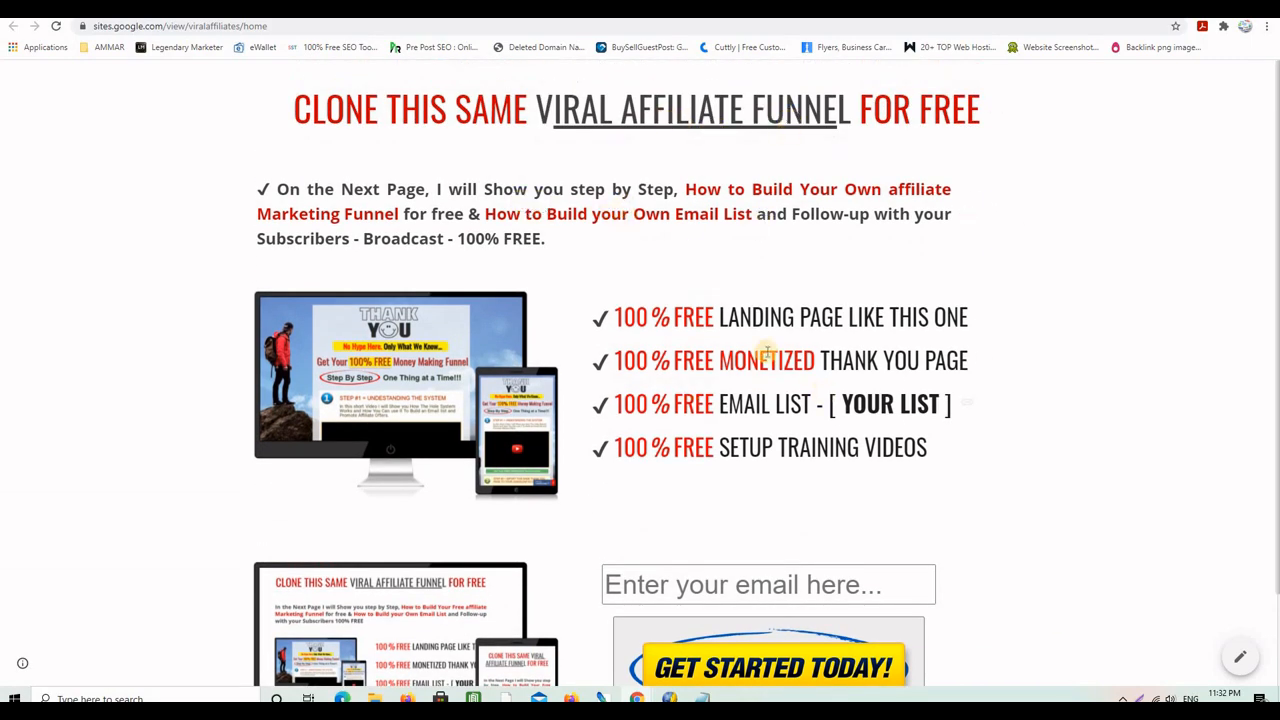
scroll(935, 395, "down", 1)
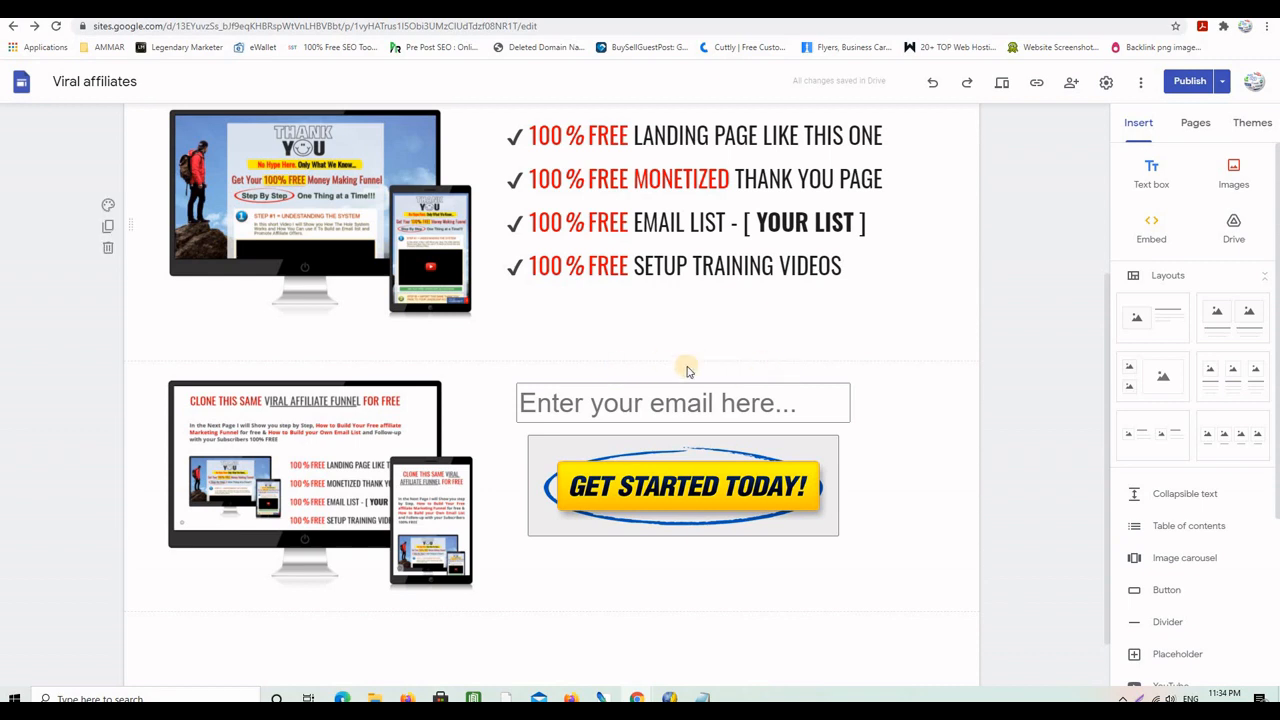
Step: Upload LimitedTimeSpecialOffer.png from the LEADSLEAP PROJECT folder and place it directly above the email opt-in form
left_click(1237, 178)
left_click(1216, 219)
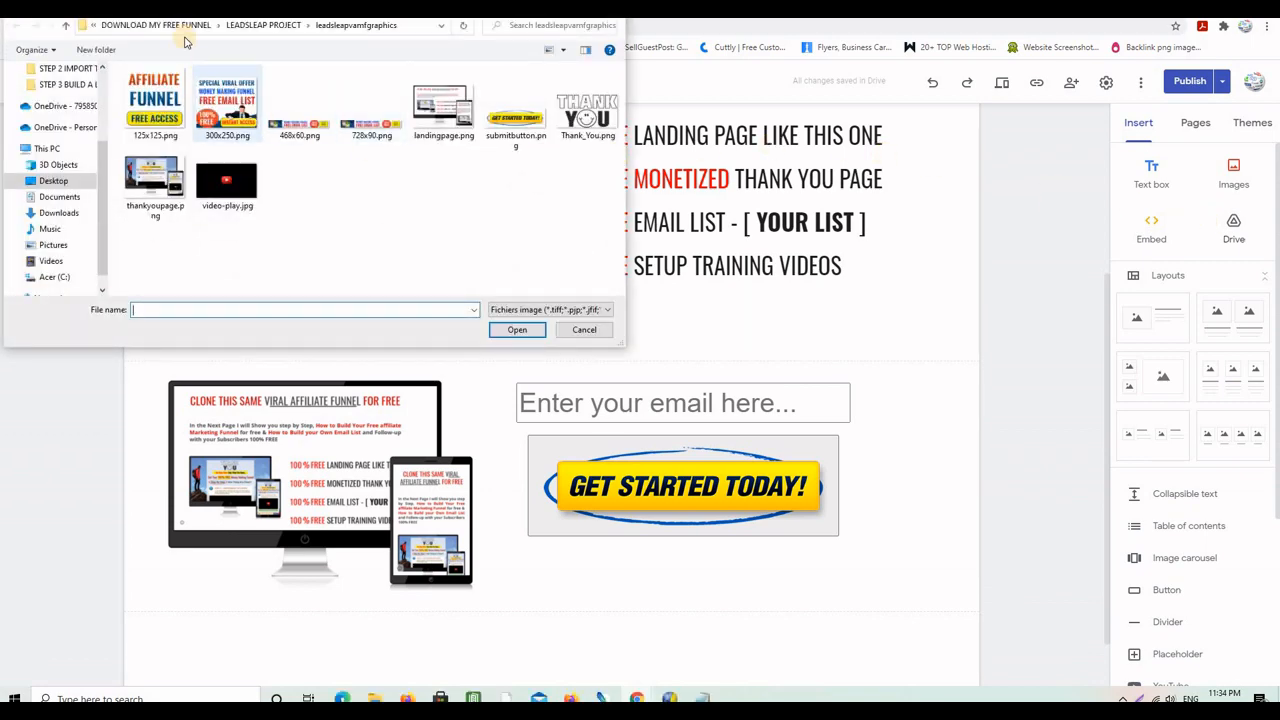
left_click(272, 26)
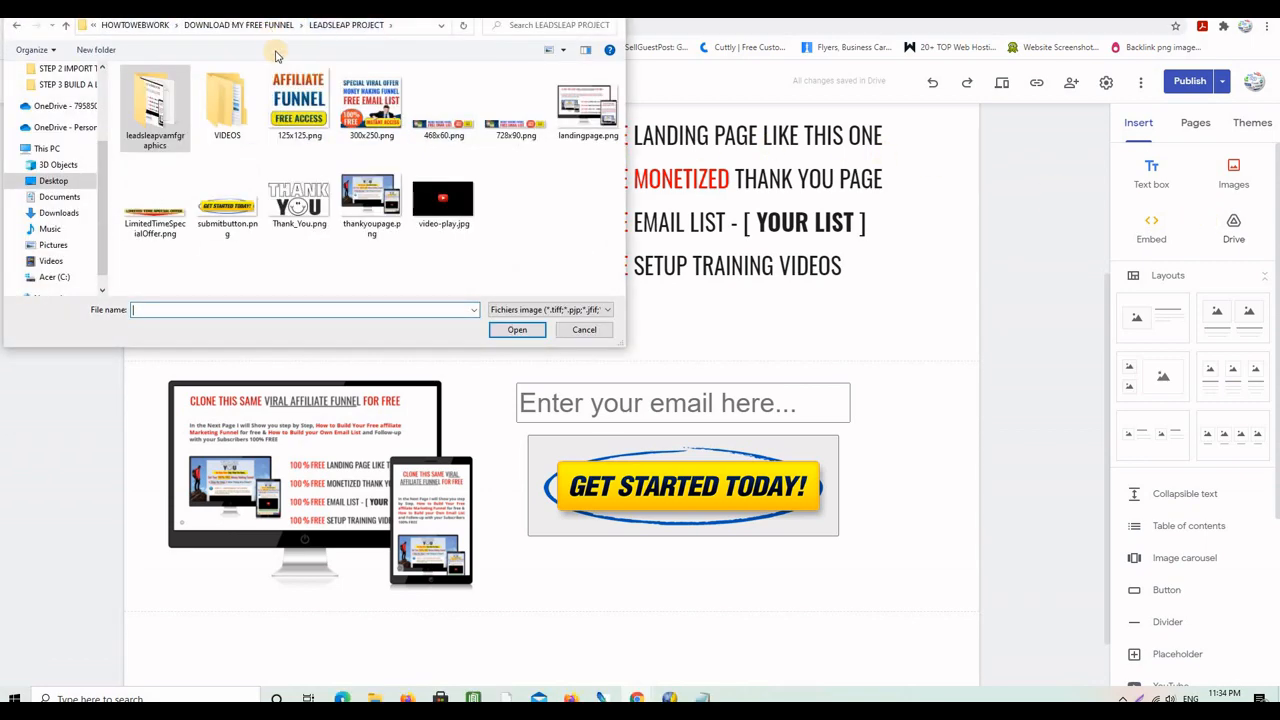
double_click(155, 216)
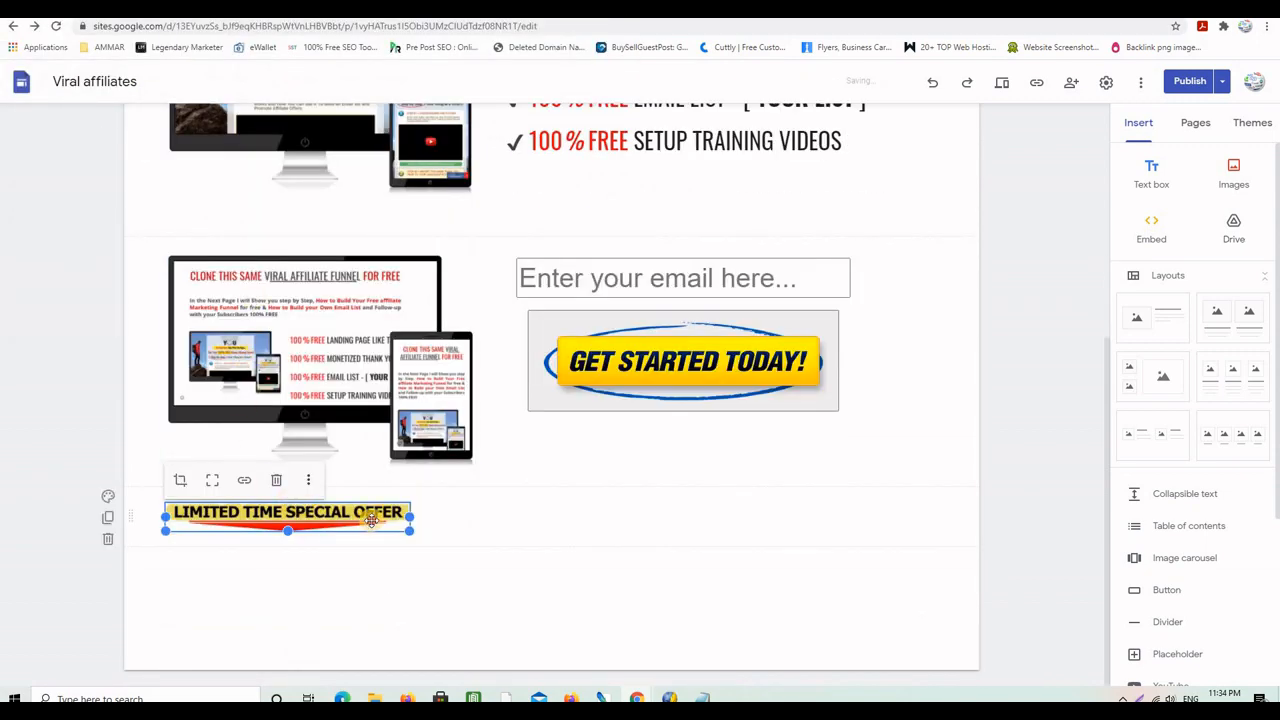
left_click_drag(371, 520, 655, 245)
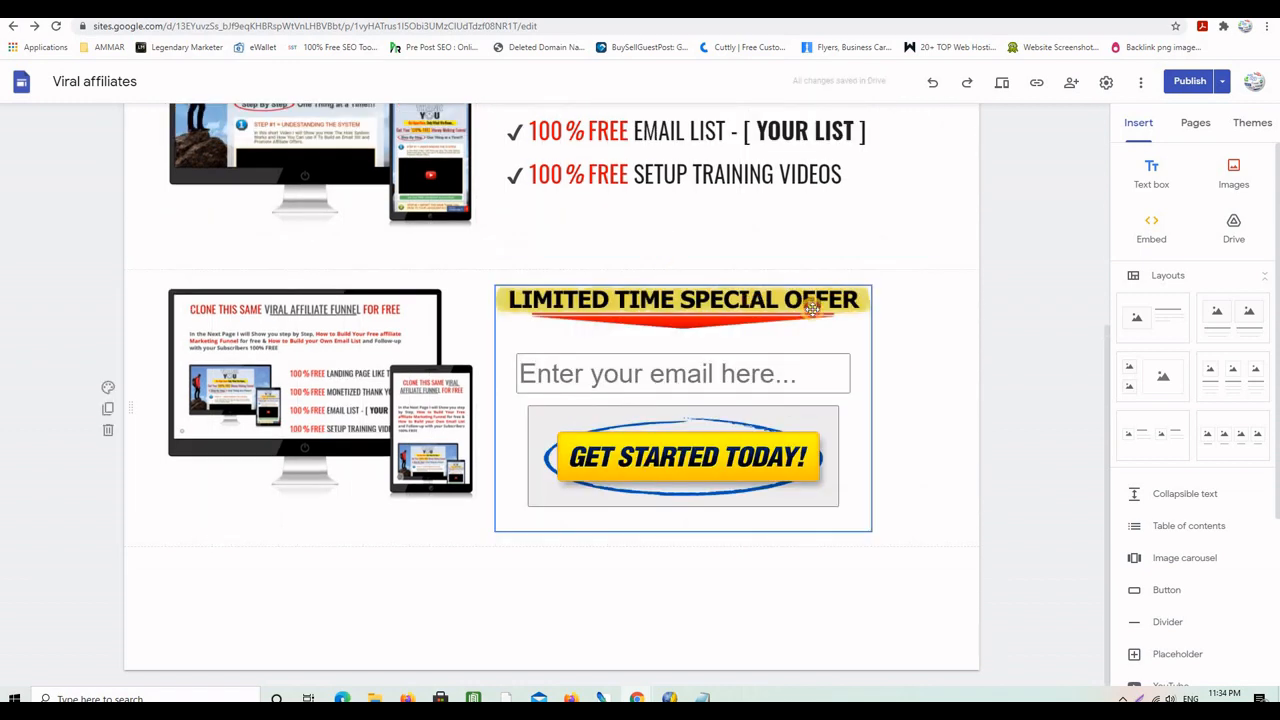
Step: Widen the group with the special offer banner and opt-in form to the section's full width and extend it downward to fit both completely
left_click_drag(871, 407, 905, 409)
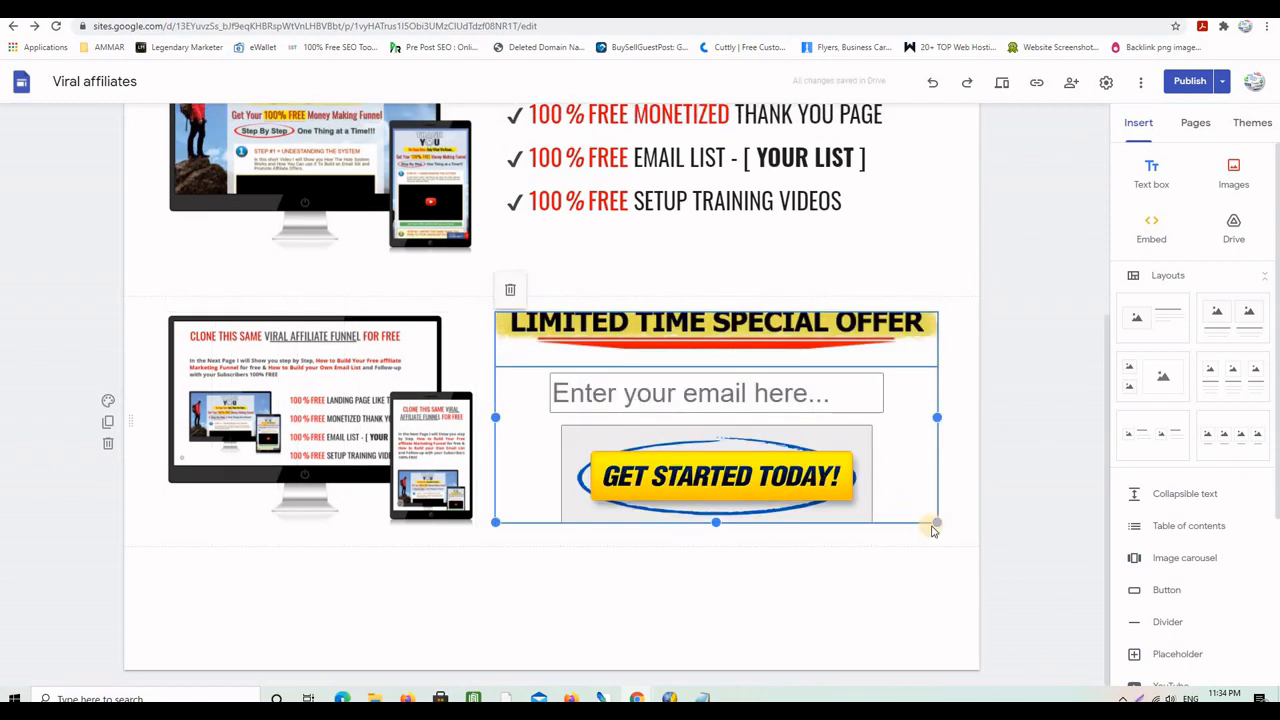
left_click_drag(933, 523, 911, 543)
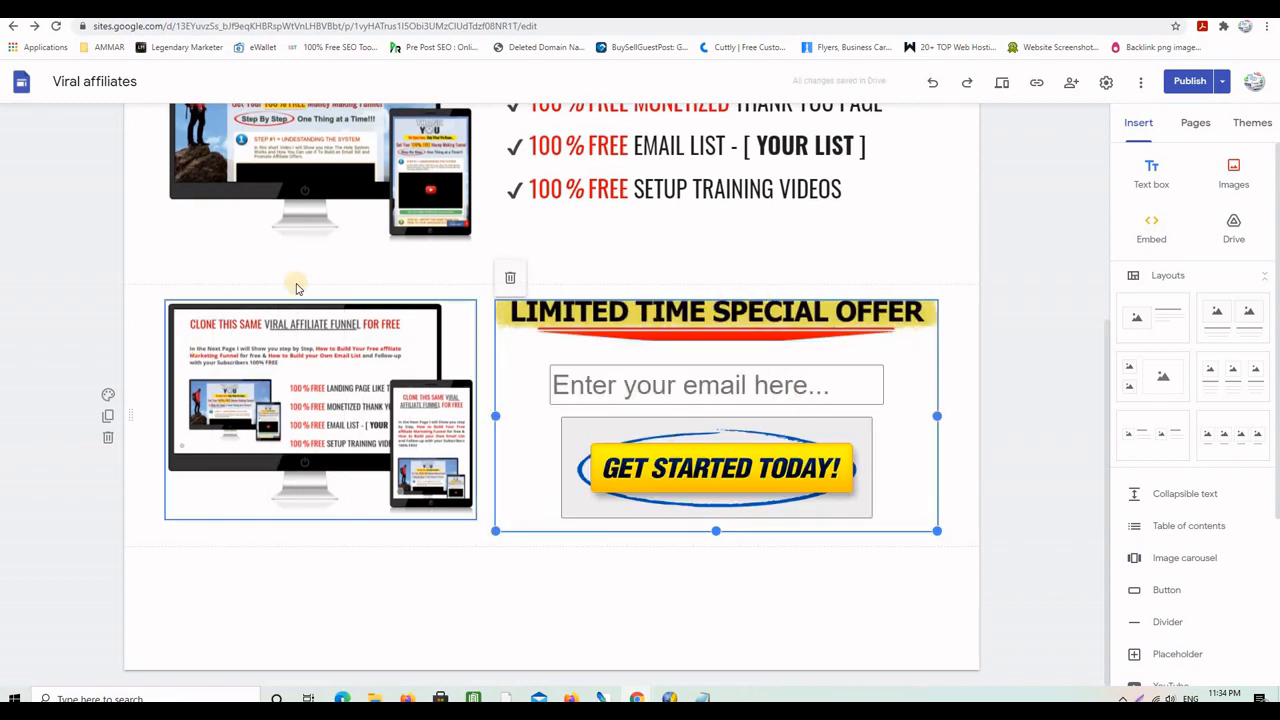
scroll(849, 262, "up", 4)
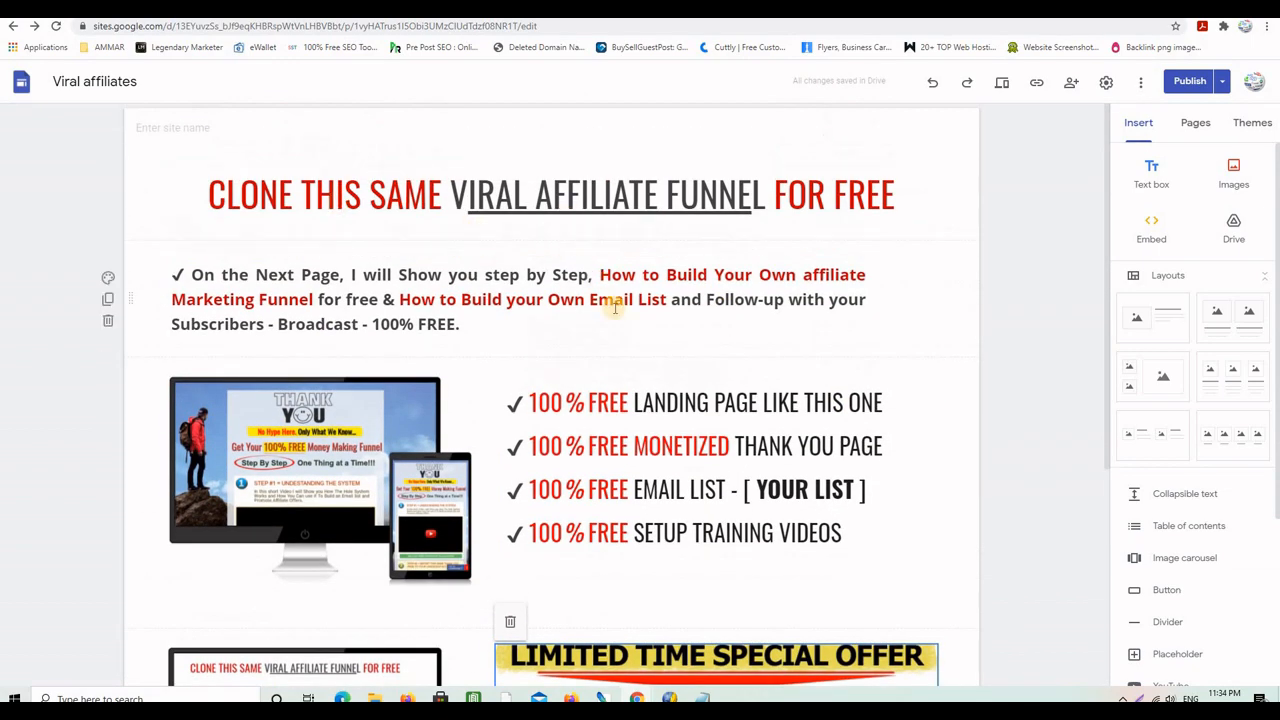
scroll(615, 308, "down", 4)
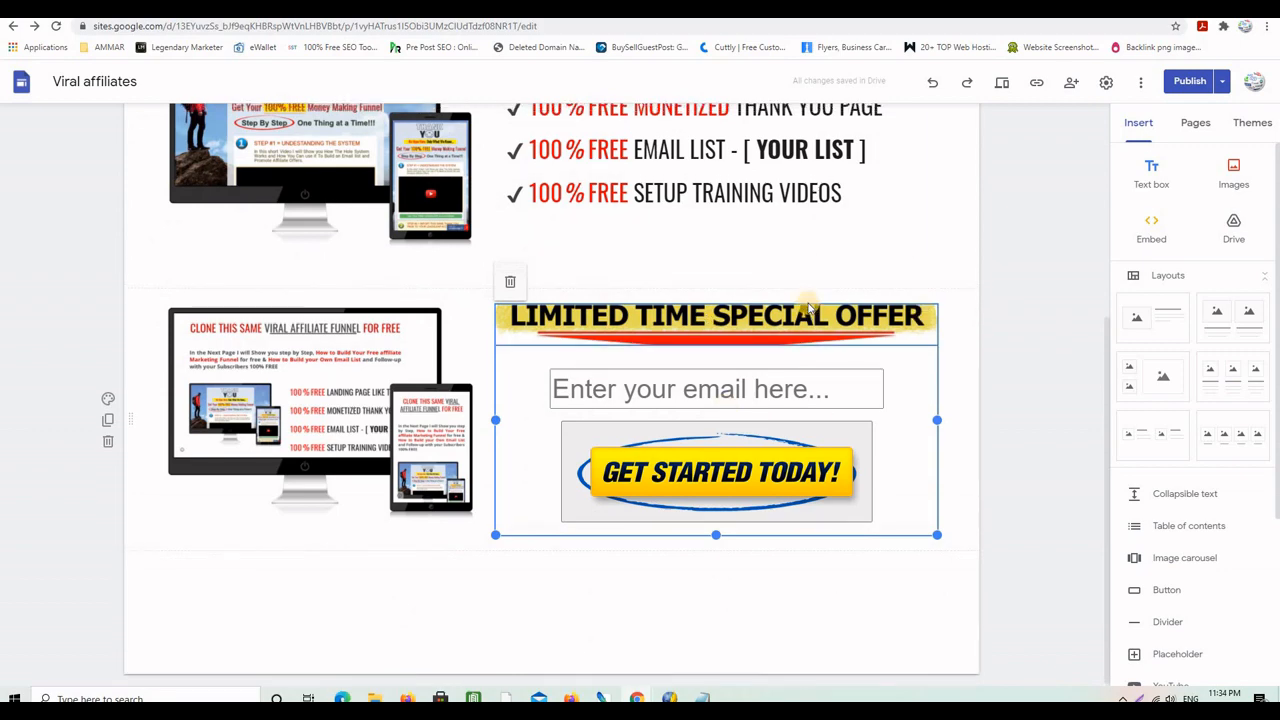
scroll(808, 318, "up", 3)
scroll(762, 253, "down", 2)
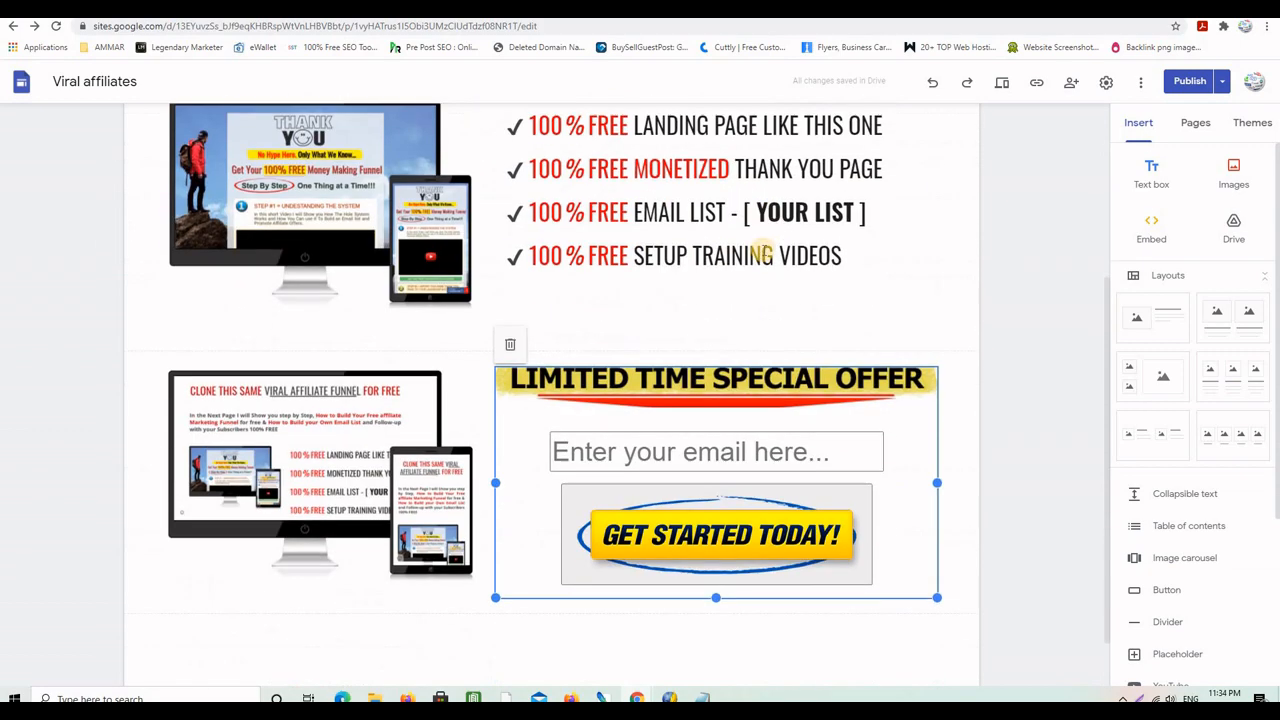
scroll(762, 253, "down", 1)
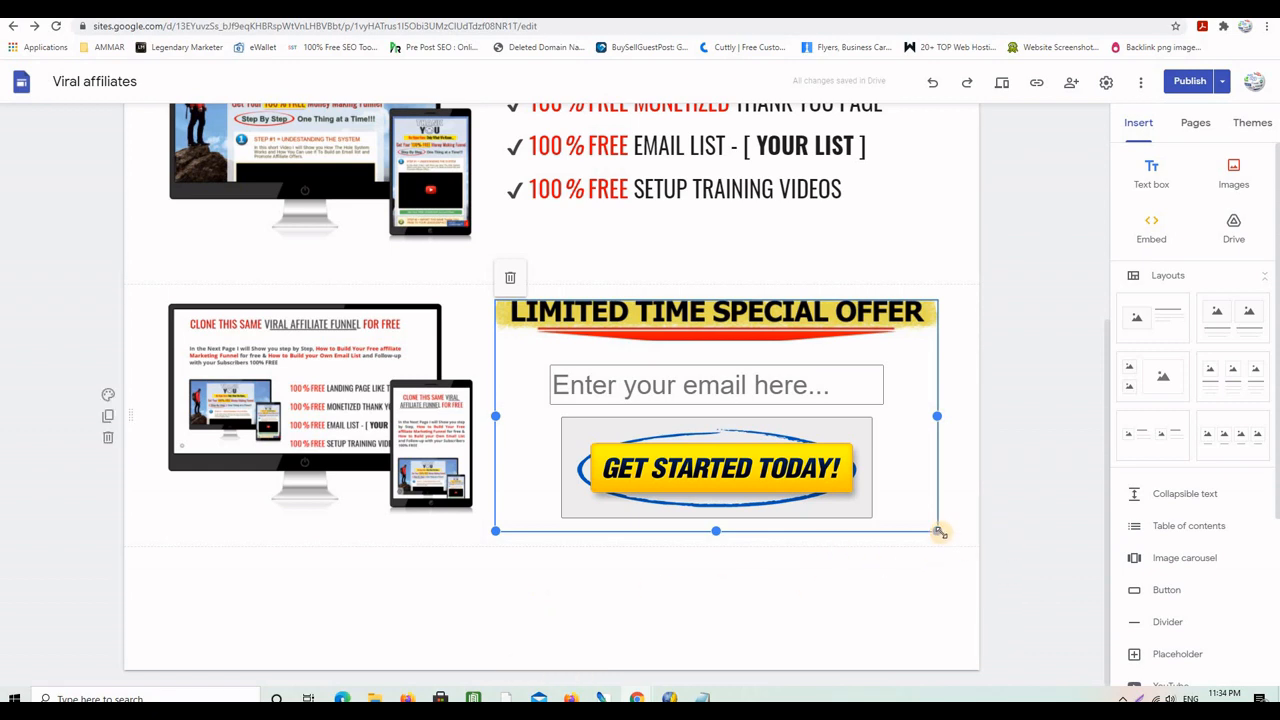
left_click_drag(937, 531, 938, 572)
left_click(1004, 484)
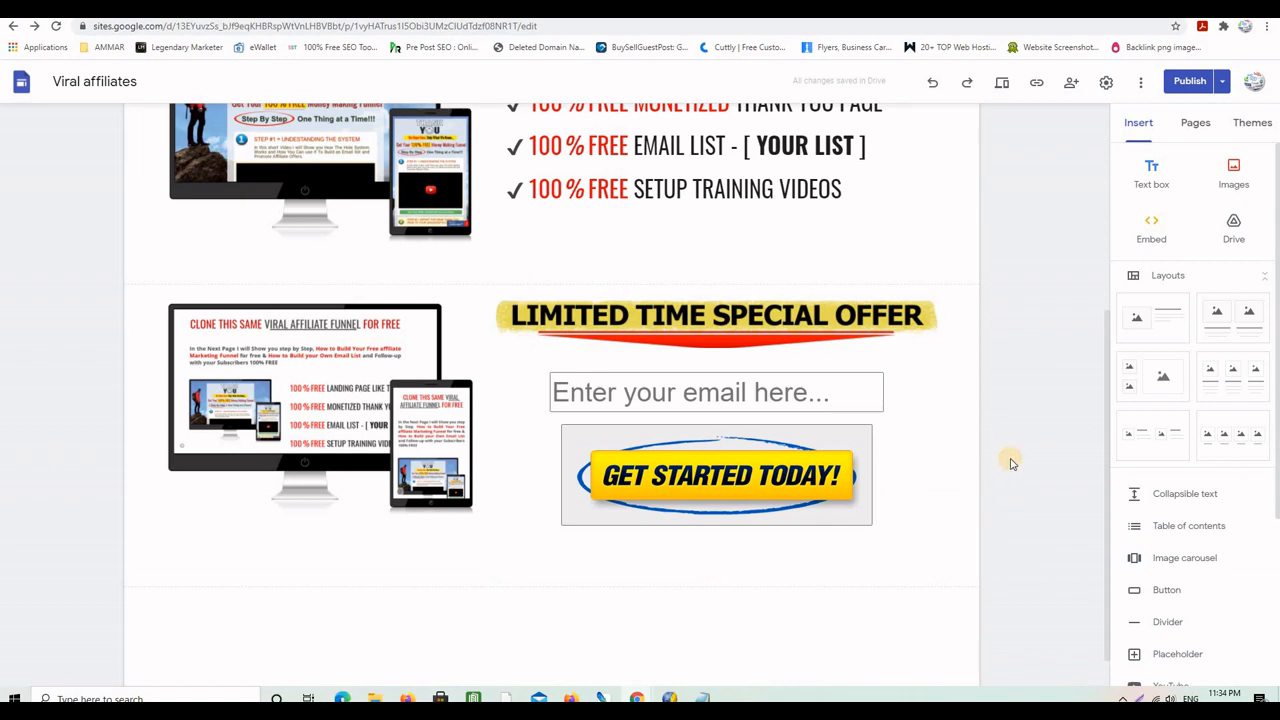
Step: Add a text box below the opt-in section and paste in the affiliate disclosure paragraph copied from the original viral funnel page
left_click(1152, 175)
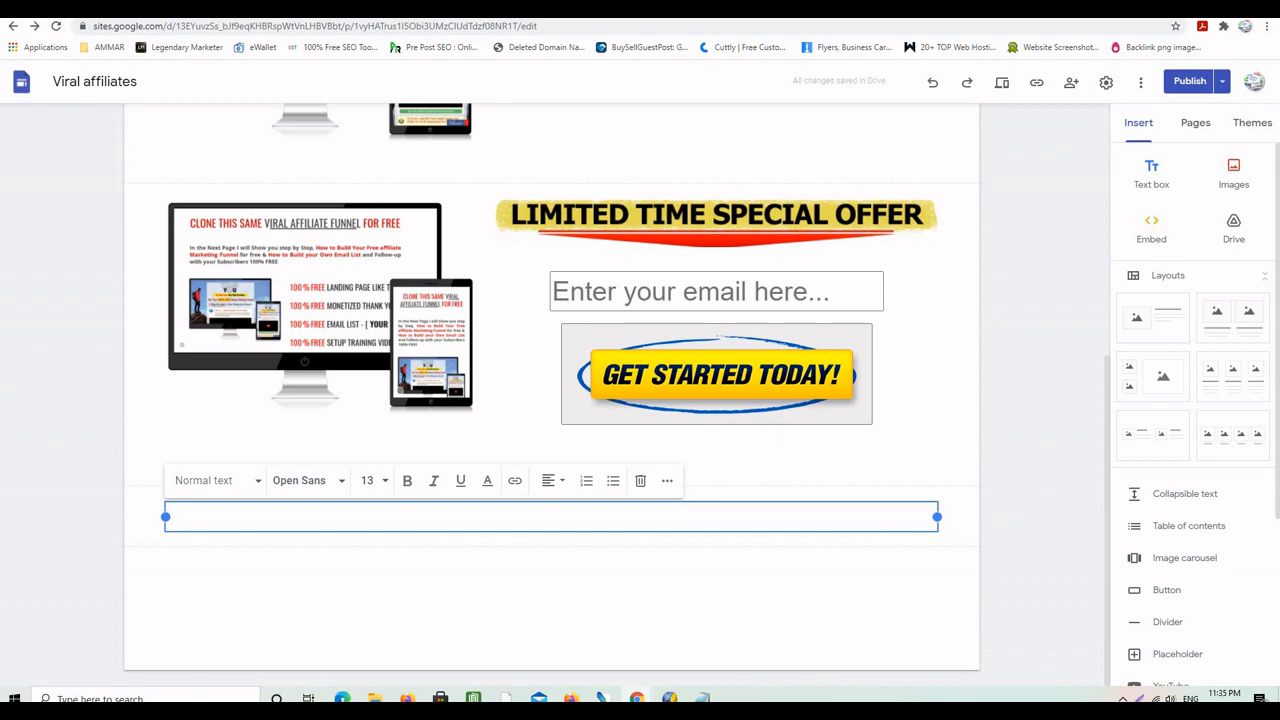
left_click(900, 8)
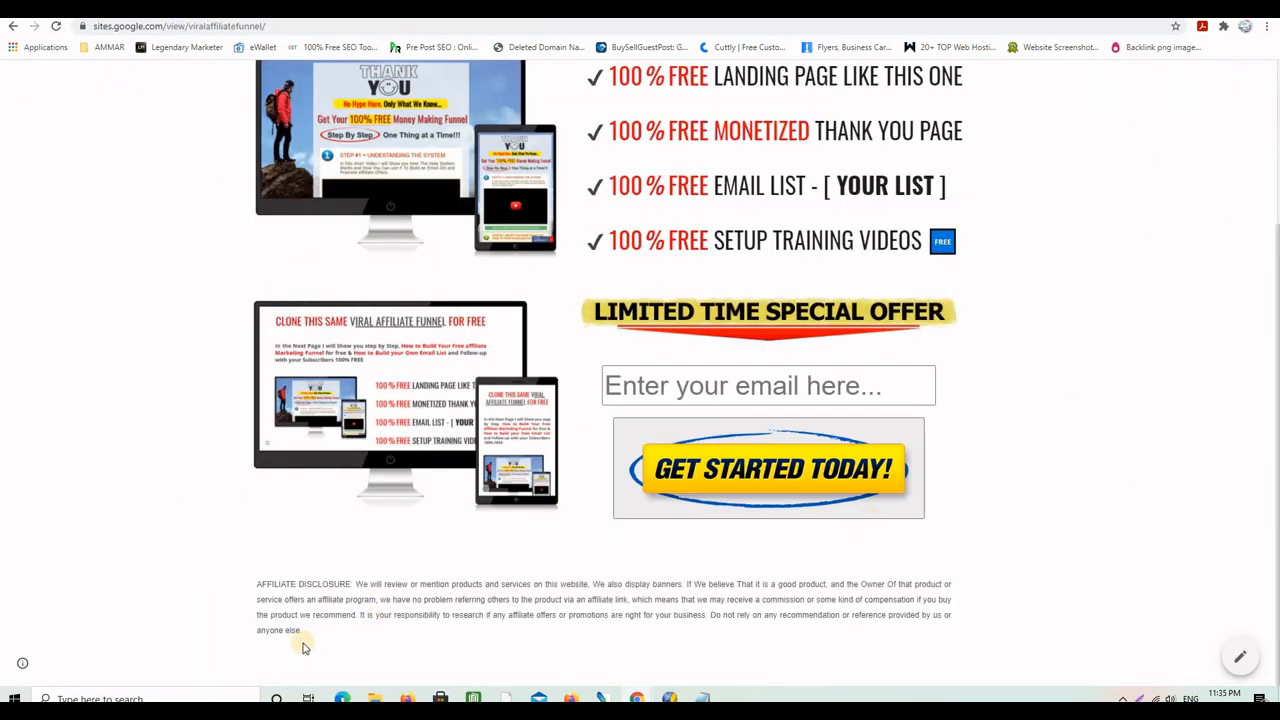
left_click_drag(288, 628, 284, 590)
right_click(284, 590)
left_click(306, 597)
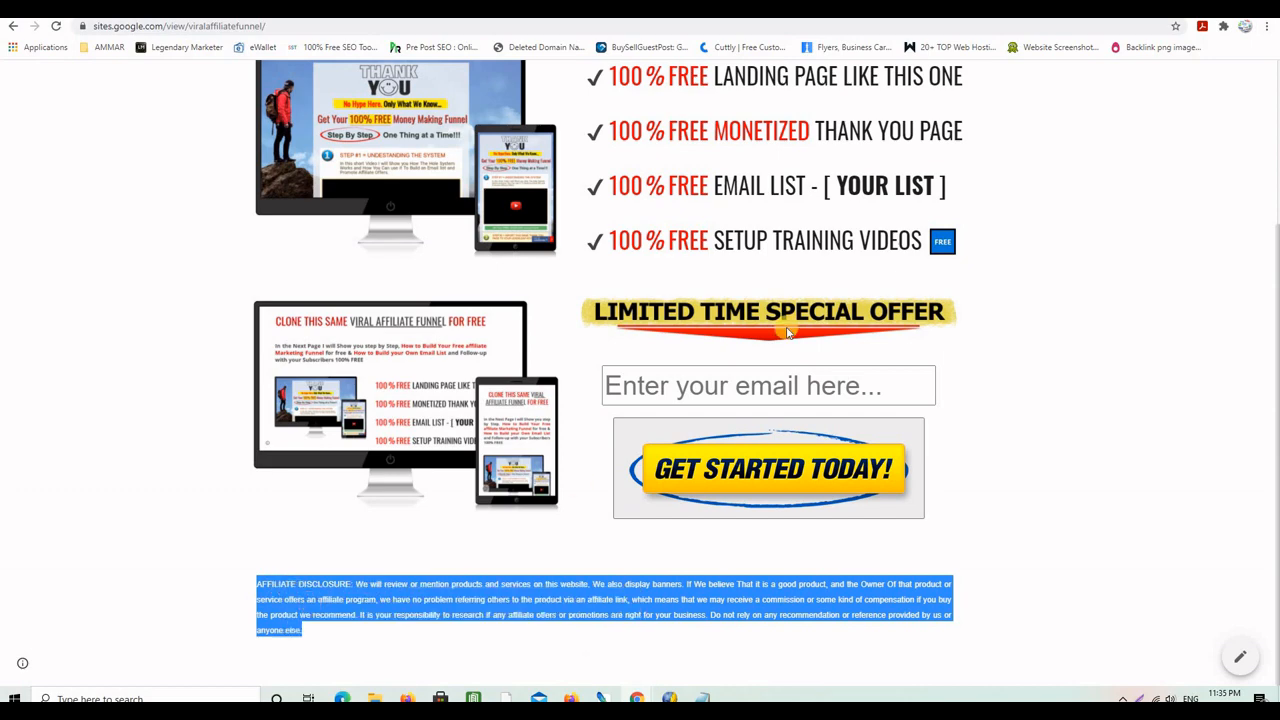
scroll(640, 370, "up", 2)
key("ctrl+Tab")
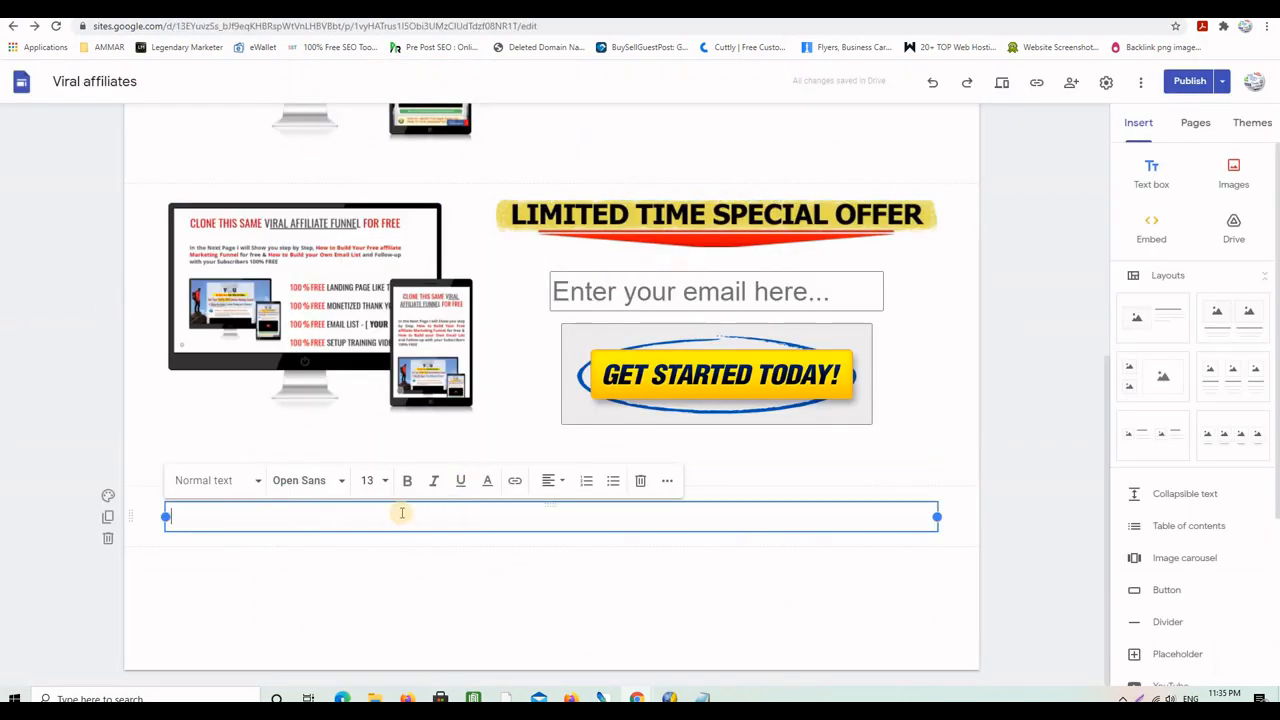
key("ctrl+v")
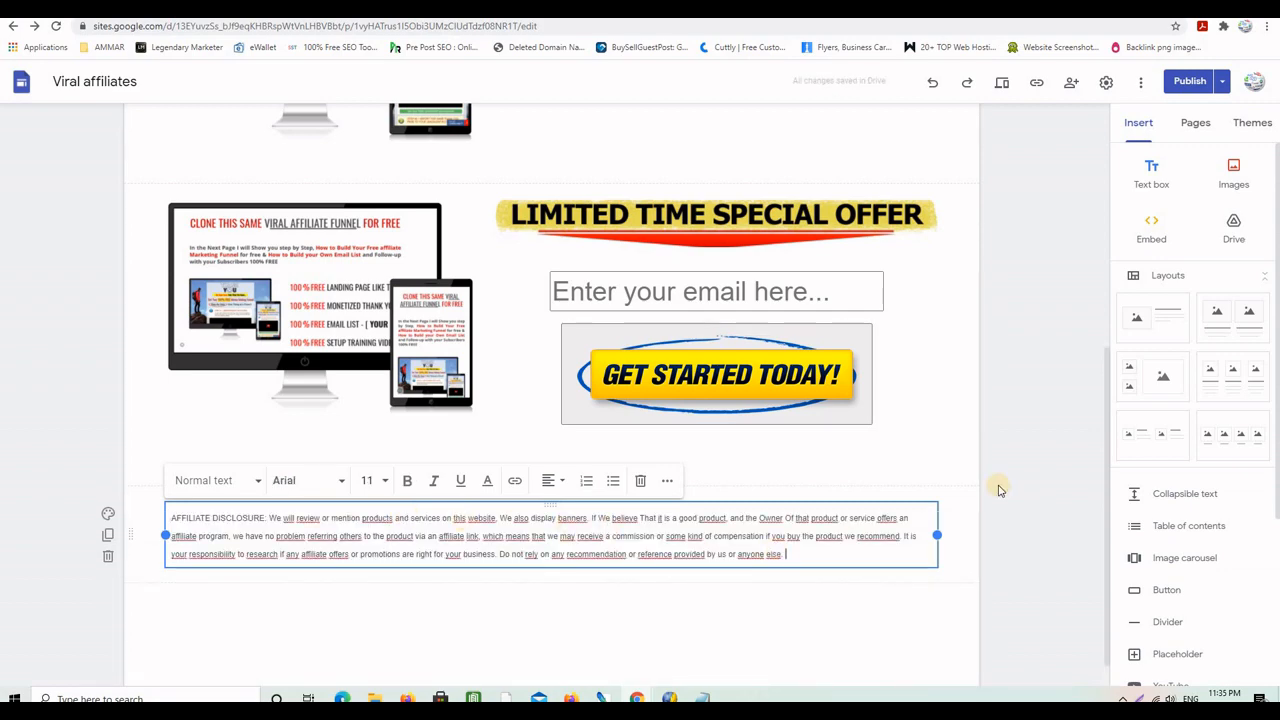
Step: Publish the page with the special offer banner and affiliate disclosure, and open the published site
scroll(1000, 371, "up", 4)
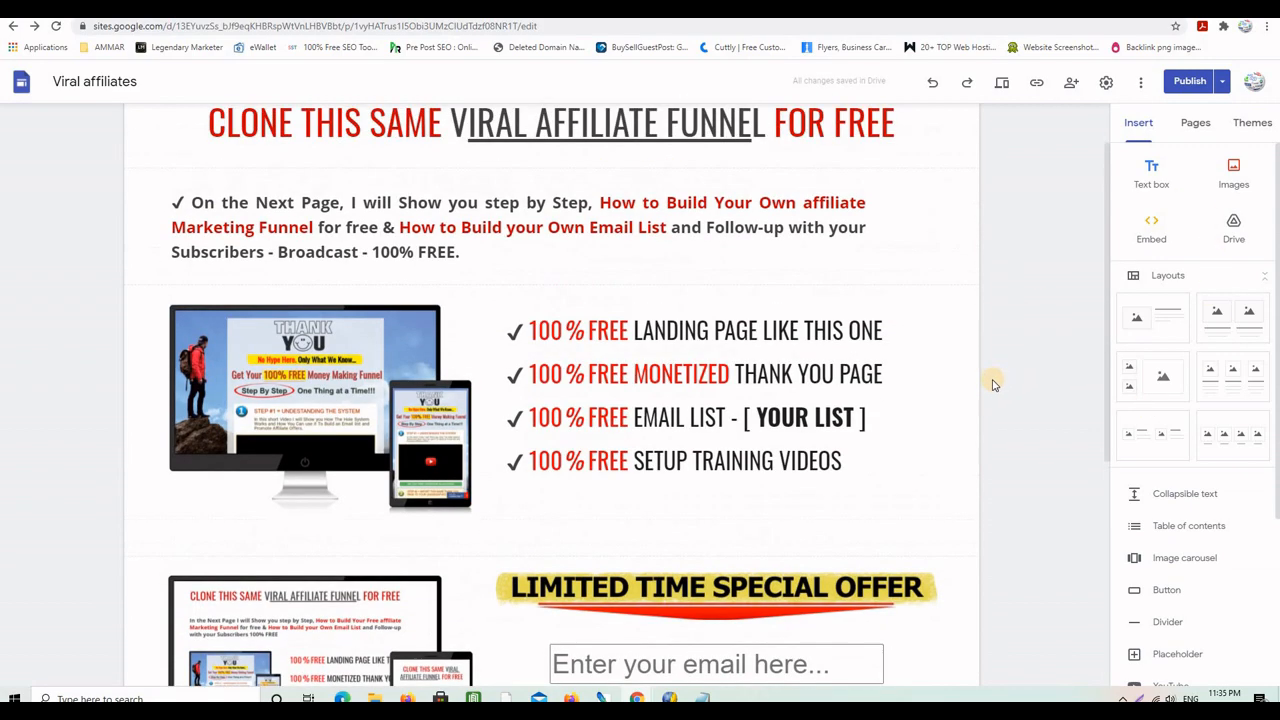
scroll(993, 384, "up", 1)
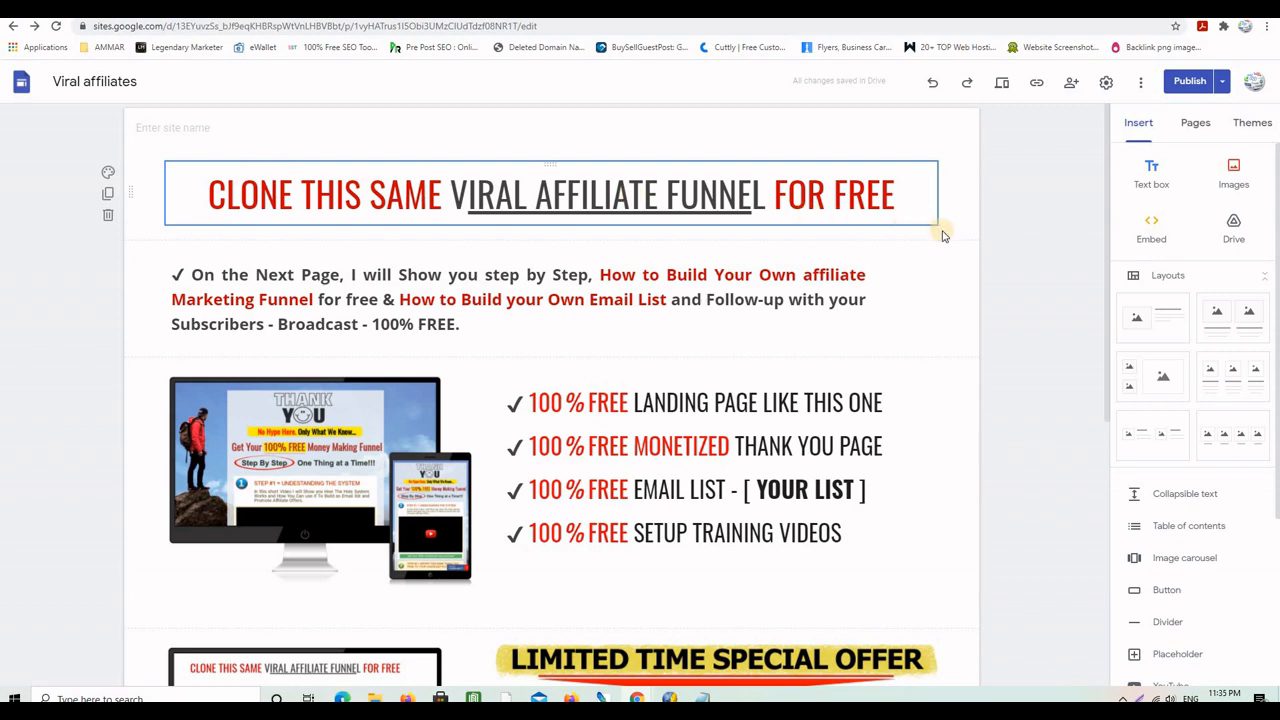
scroll(931, 343, "down", 5)
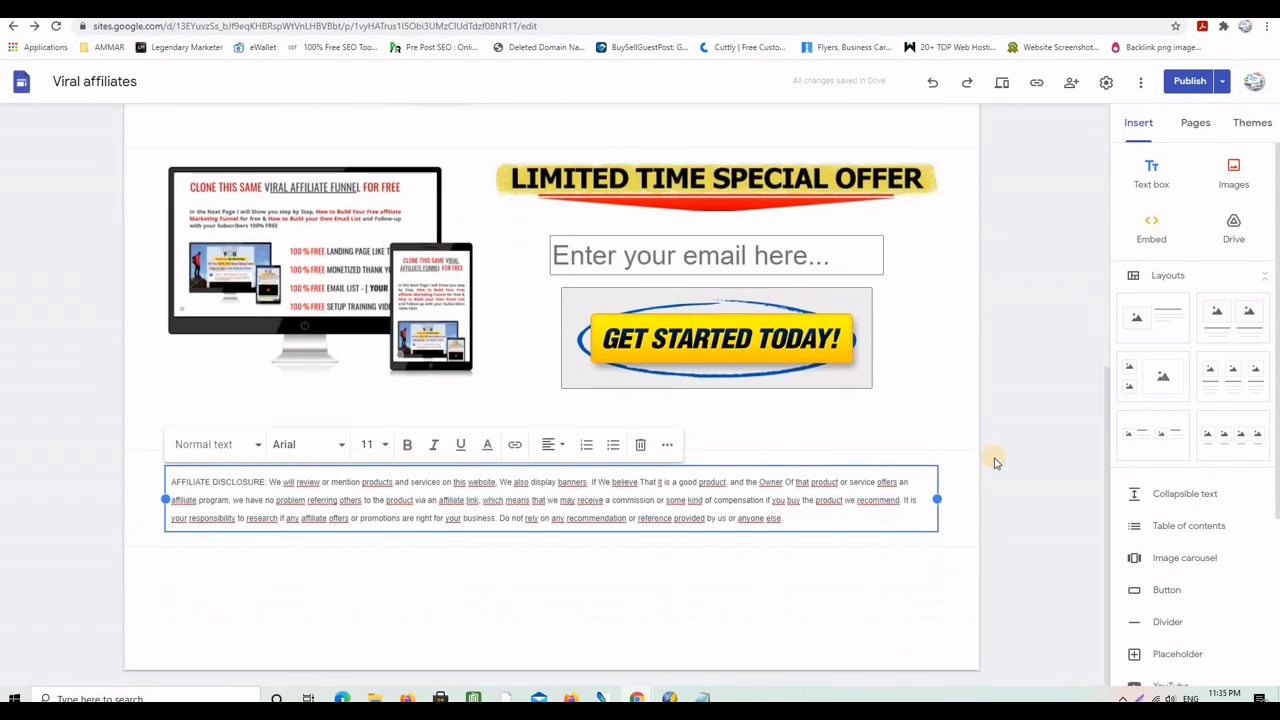
left_click(1186, 81)
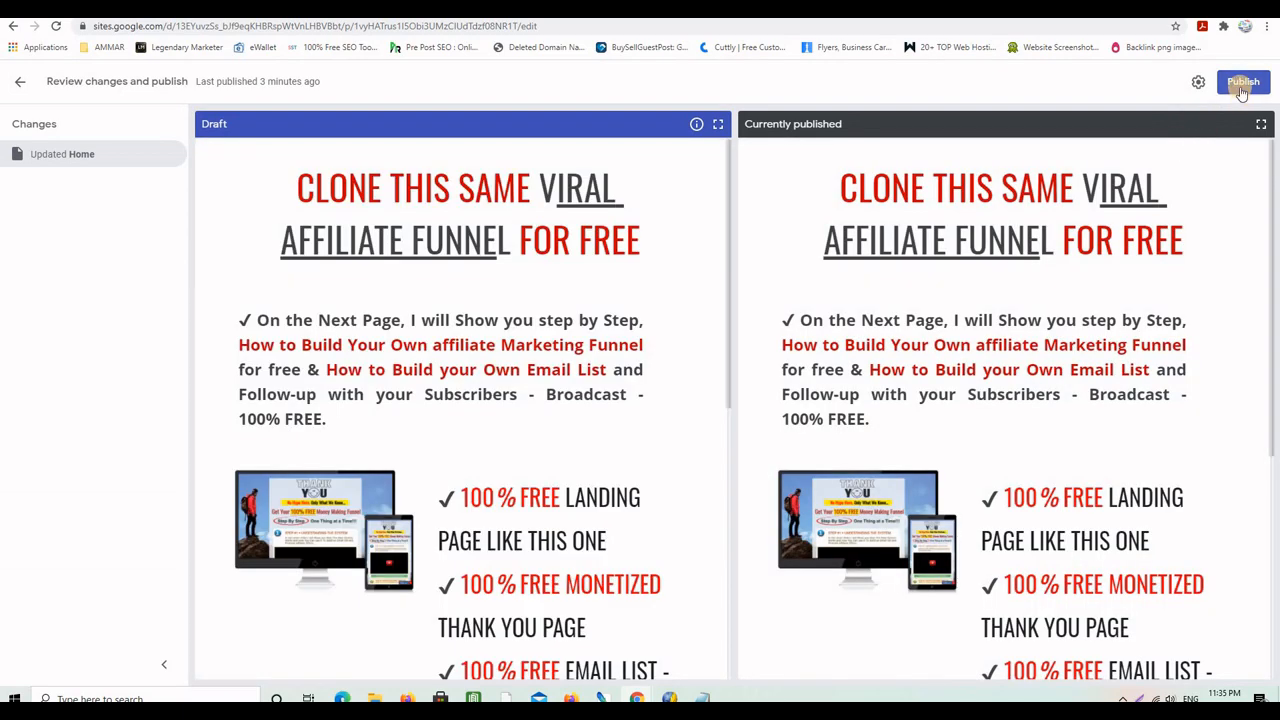
left_click(1242, 85)
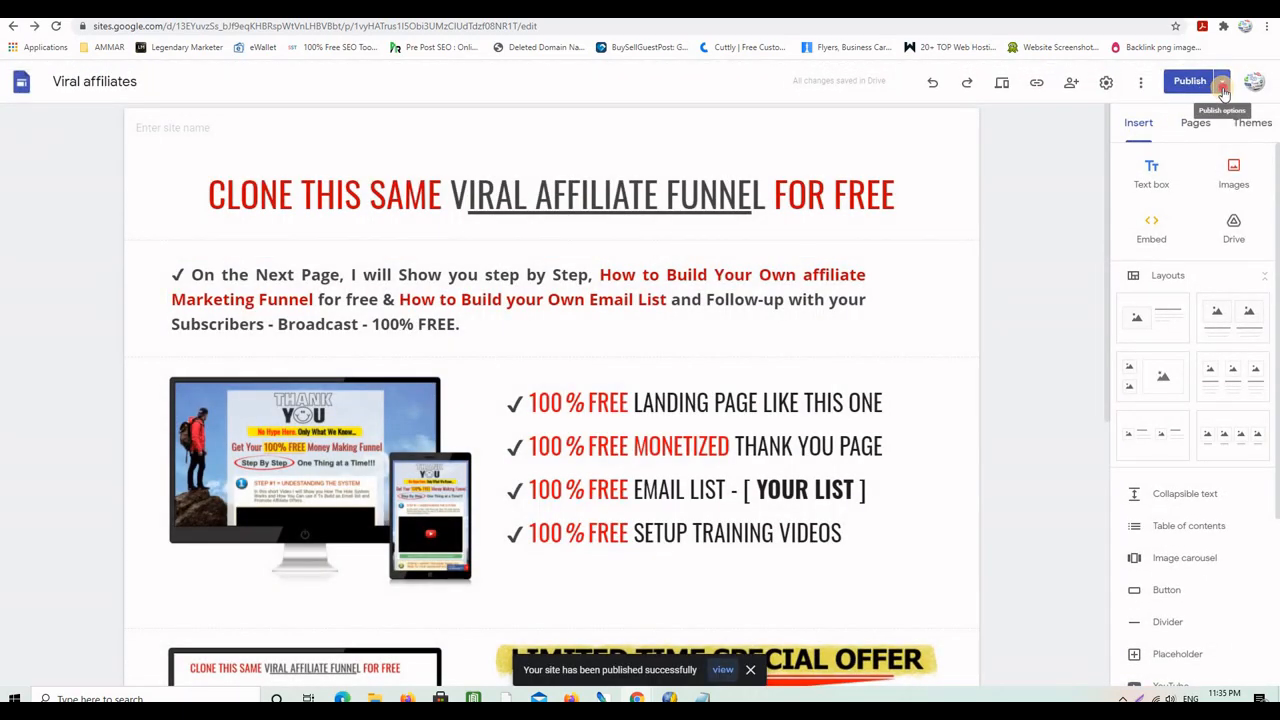
left_click(1222, 88)
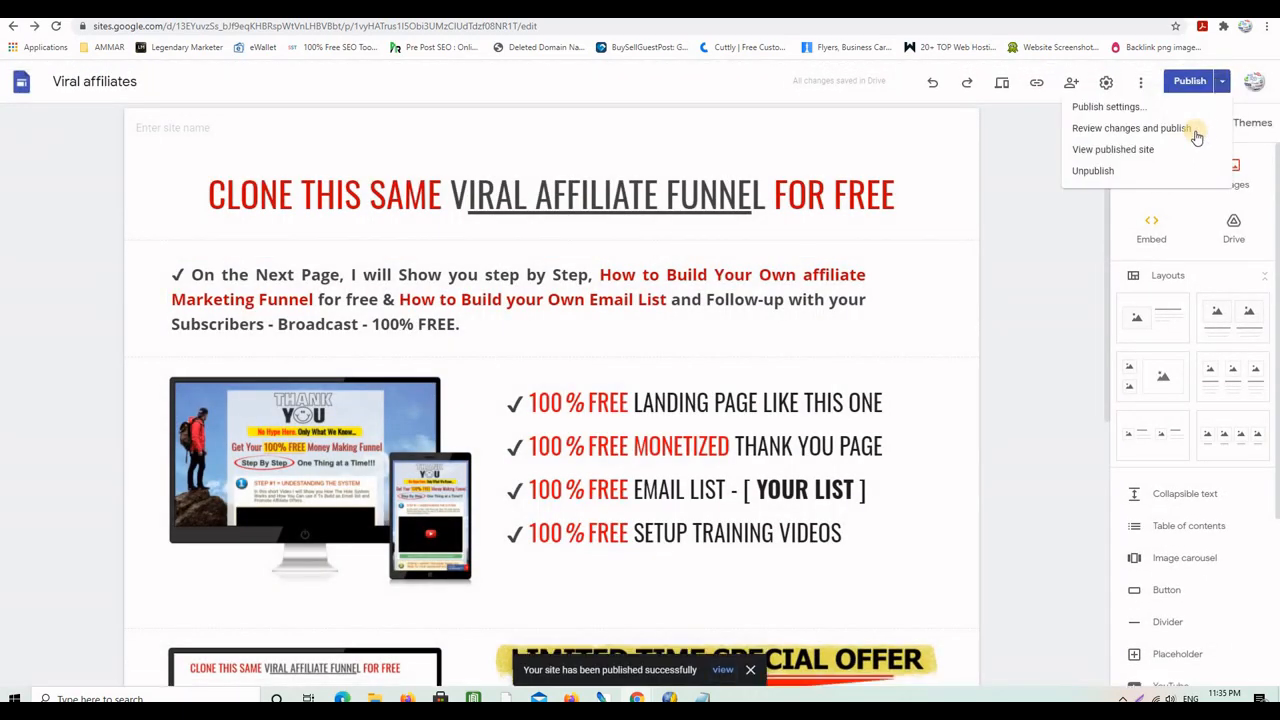
left_click(1138, 152)
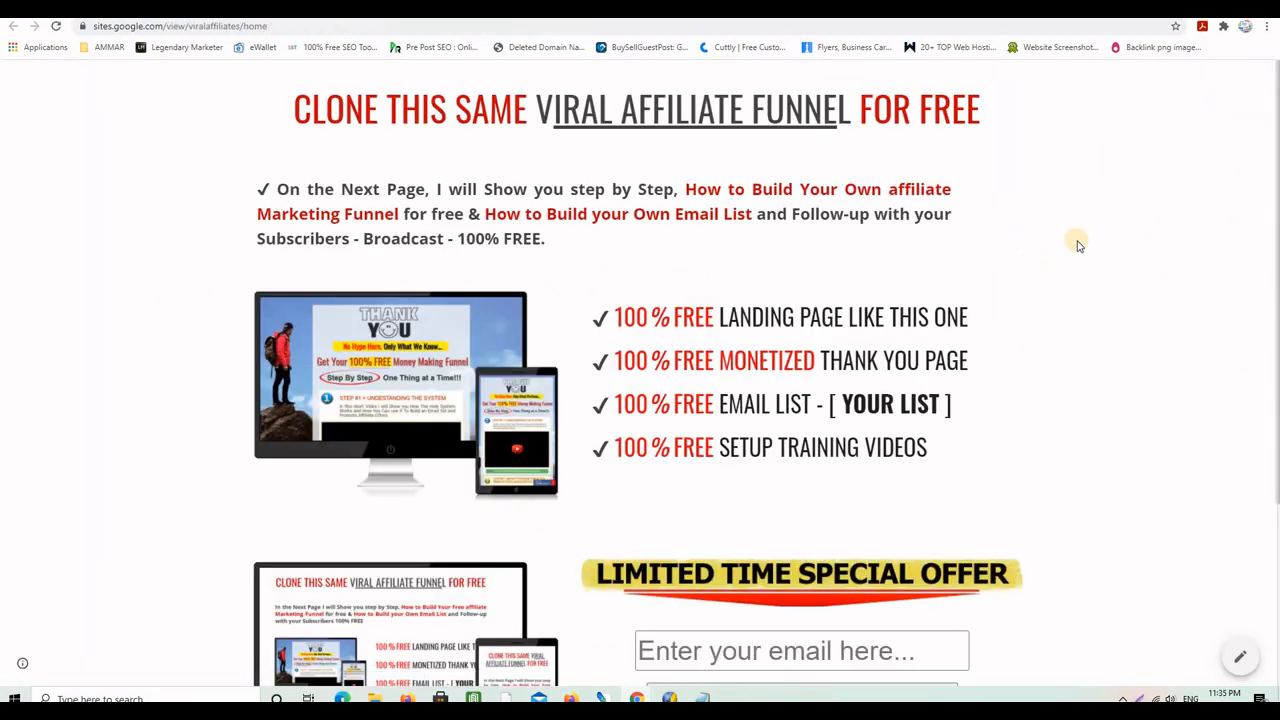
Step: Compare the published page's headline, images, opt-in form and disclosure with the original viral funnel page
scroll(1076, 244, "down", 3)
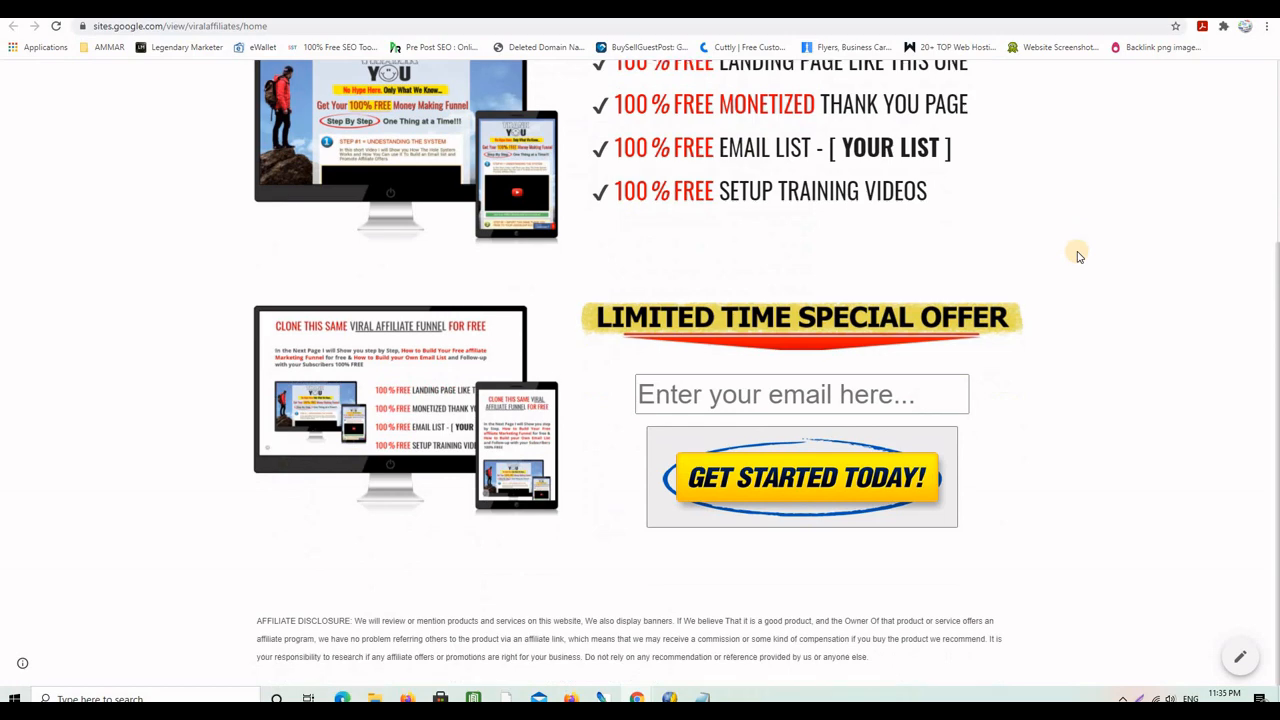
scroll(1078, 250, "up", 3)
scroll(1078, 257, "down", 2)
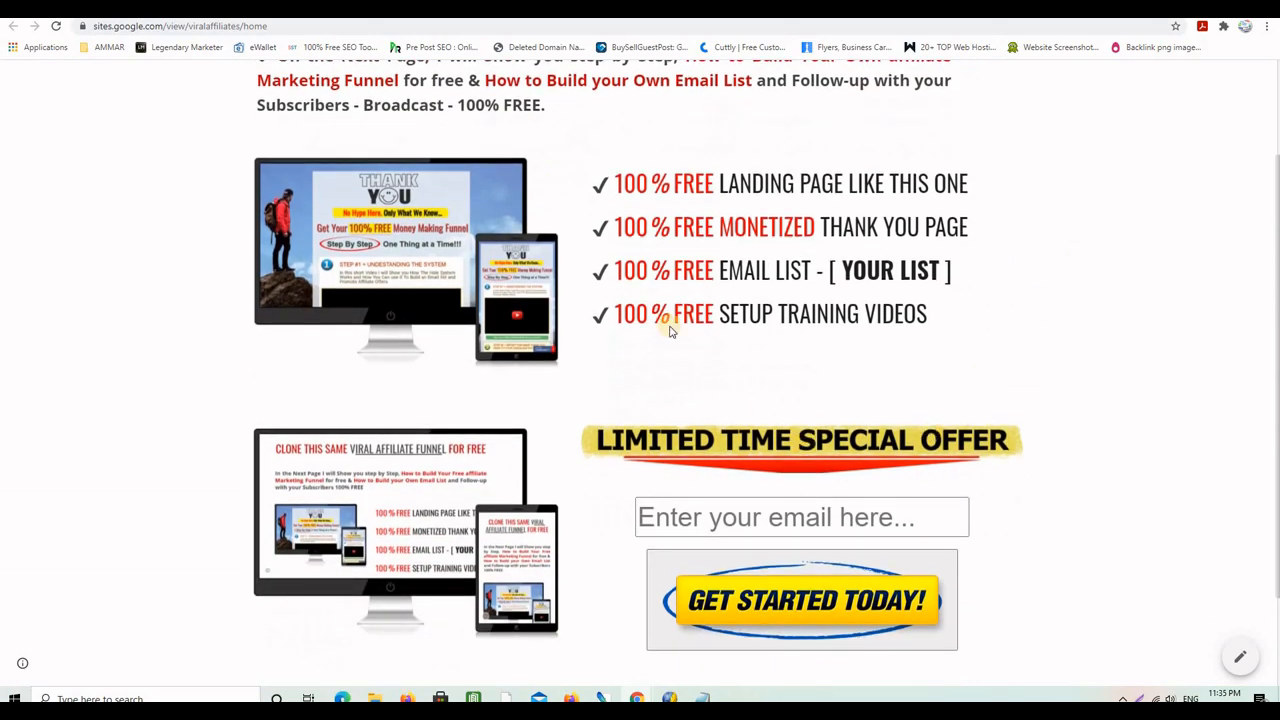
scroll(657, 186, "up", 2)
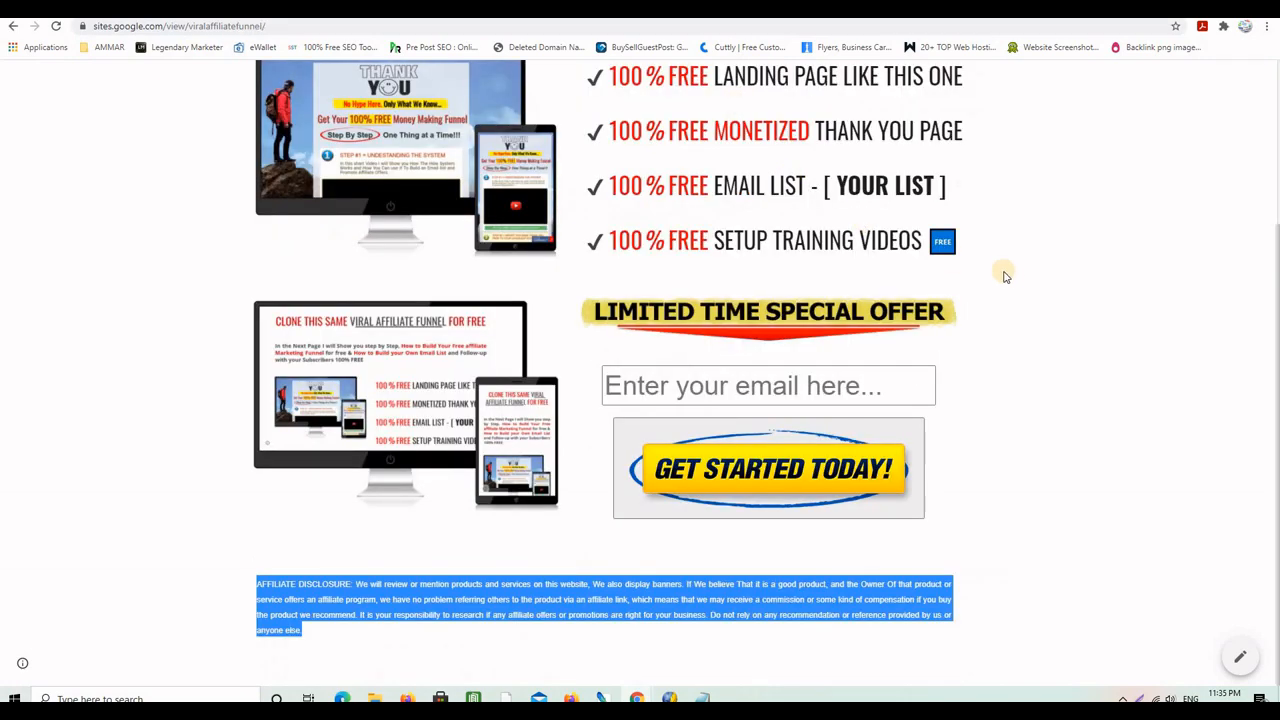
scroll(1066, 306, "up", 5)
mouse_move(1006, 271)
left_mouse_down()
mouse_move(1066, 306)
mouse_move(1034, 271)
mouse_move(1003, 268)
left_mouse_up()
left_click(1020, 289)
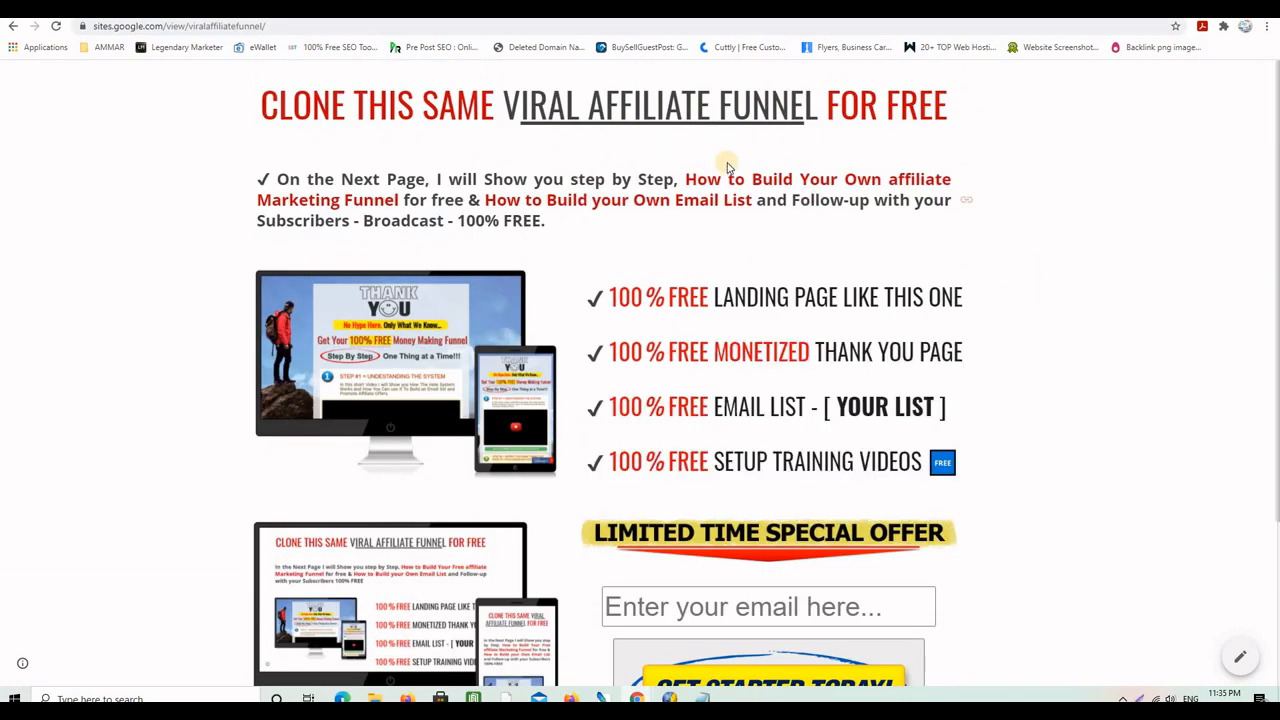
scroll(1006, 337, "down", 3)
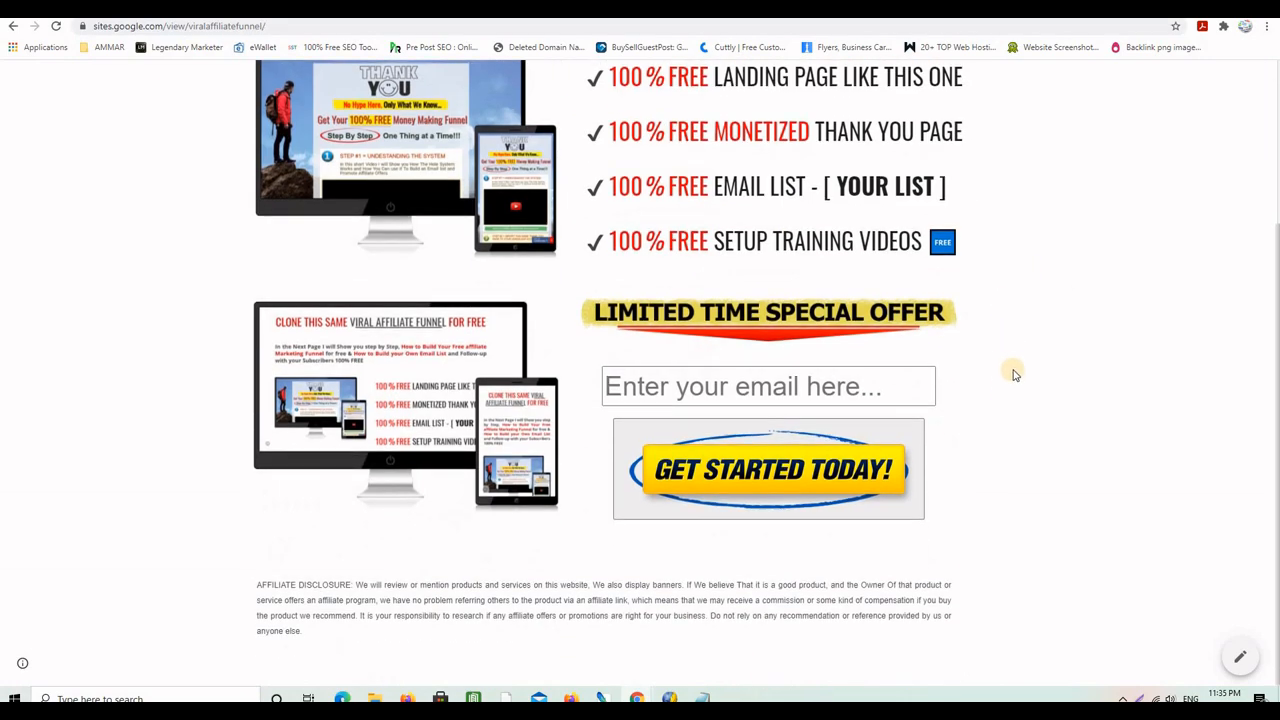
scroll(1008, 370, "up", 3)
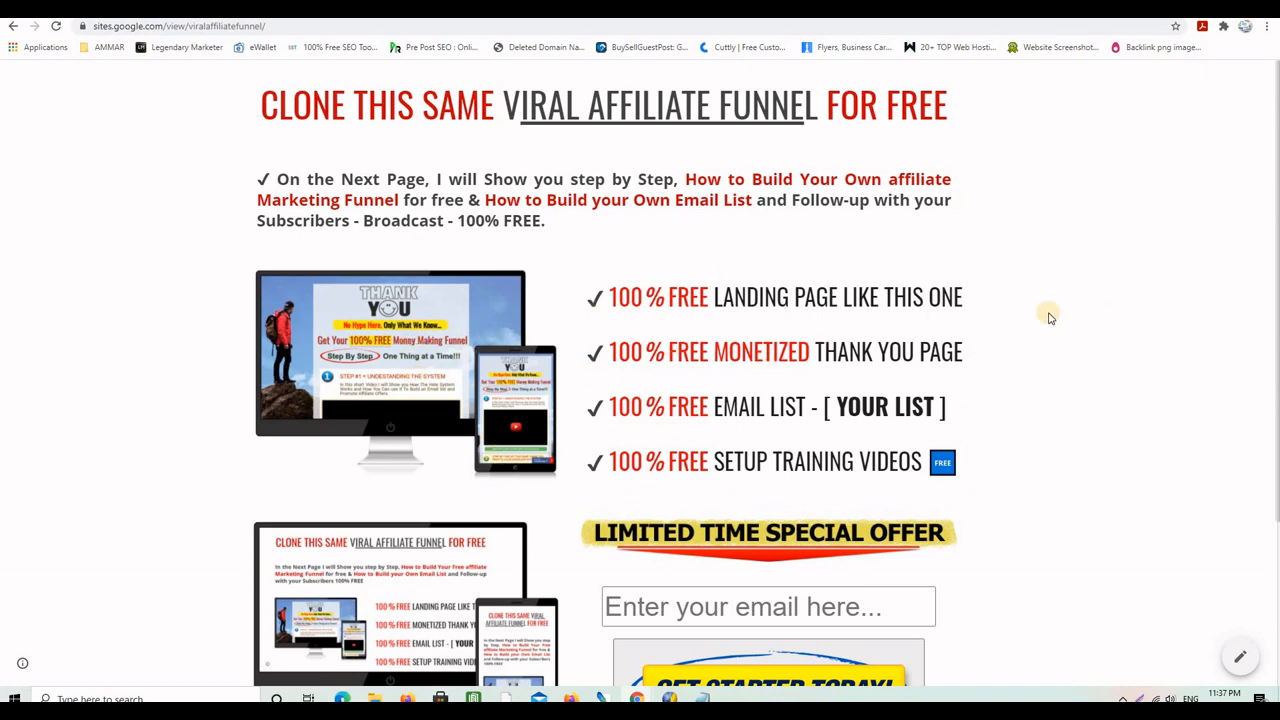
Step: Review the original funnel's opt-in page, and examine the LeadsLeap thank-you page's numbered training steps and promotion banners
scroll(1048, 322, "down", 2)
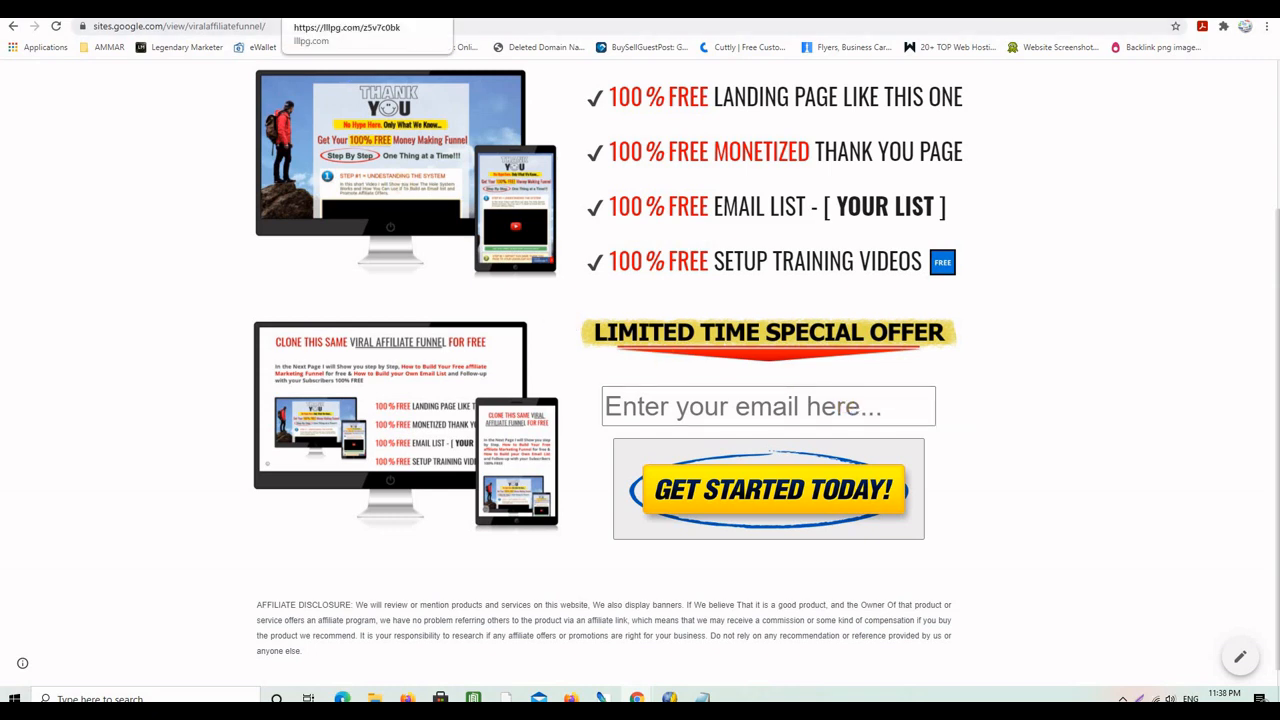
left_click(340, 12)
scroll(948, 408, "down", 3)
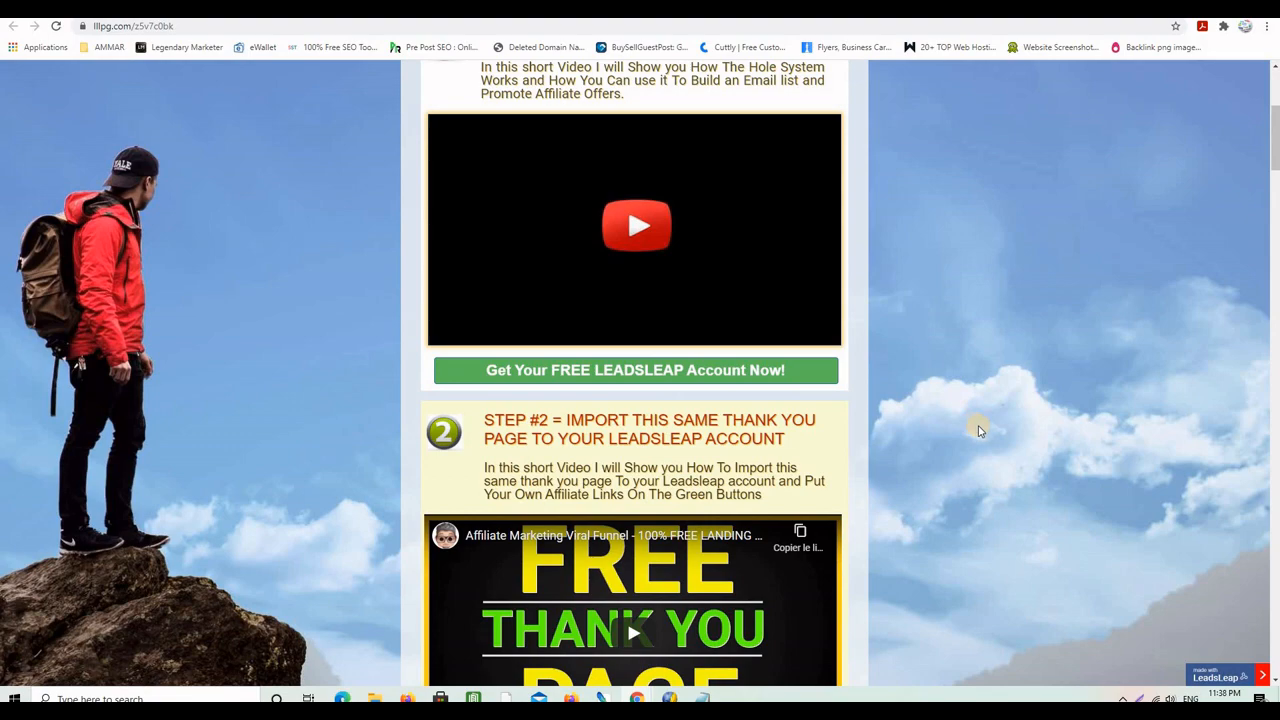
scroll(913, 416, "down", 5)
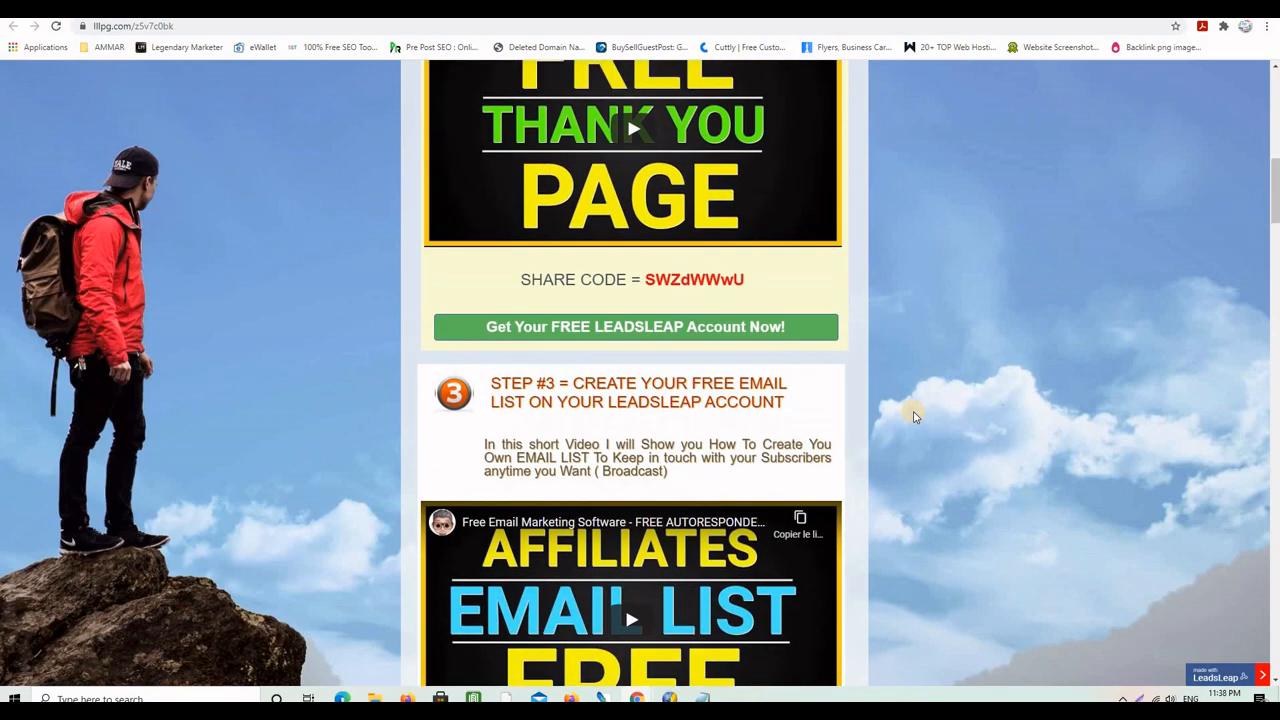
scroll(913, 416, "down", 10)
scroll(913, 420, "down", 18)
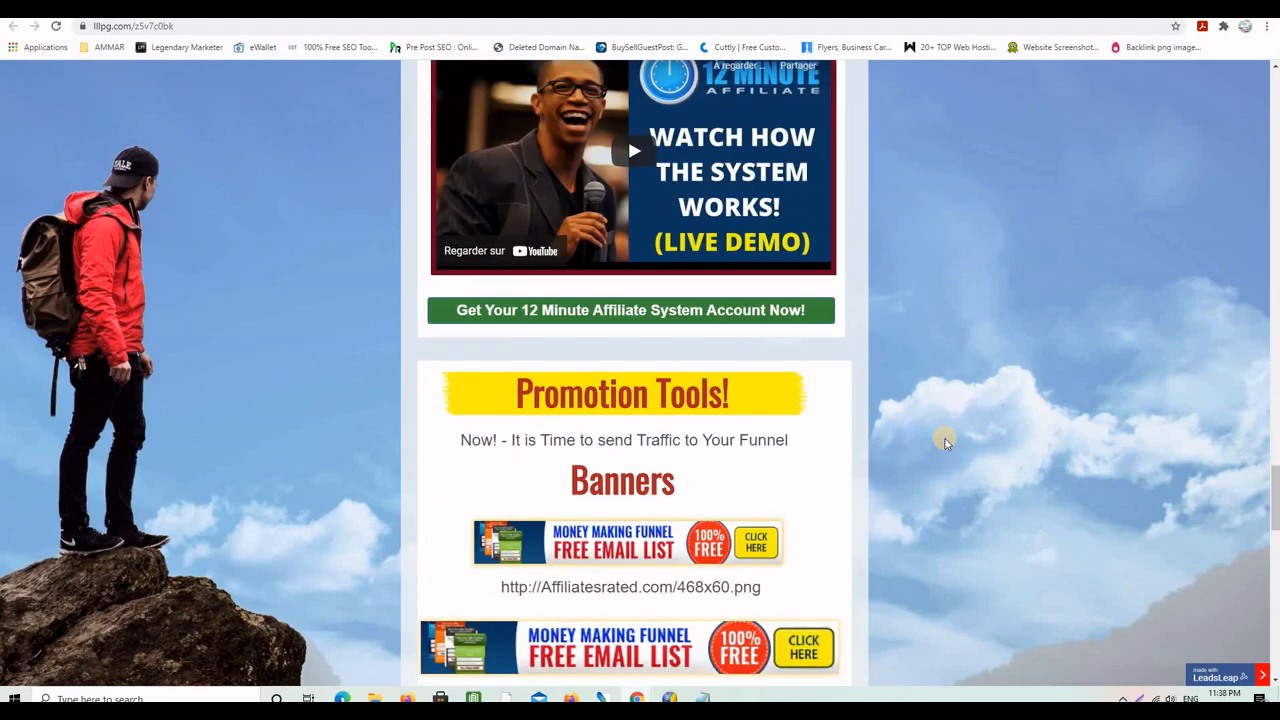
scroll(945, 442, "up", 15)
scroll(945, 452, "up", 12)
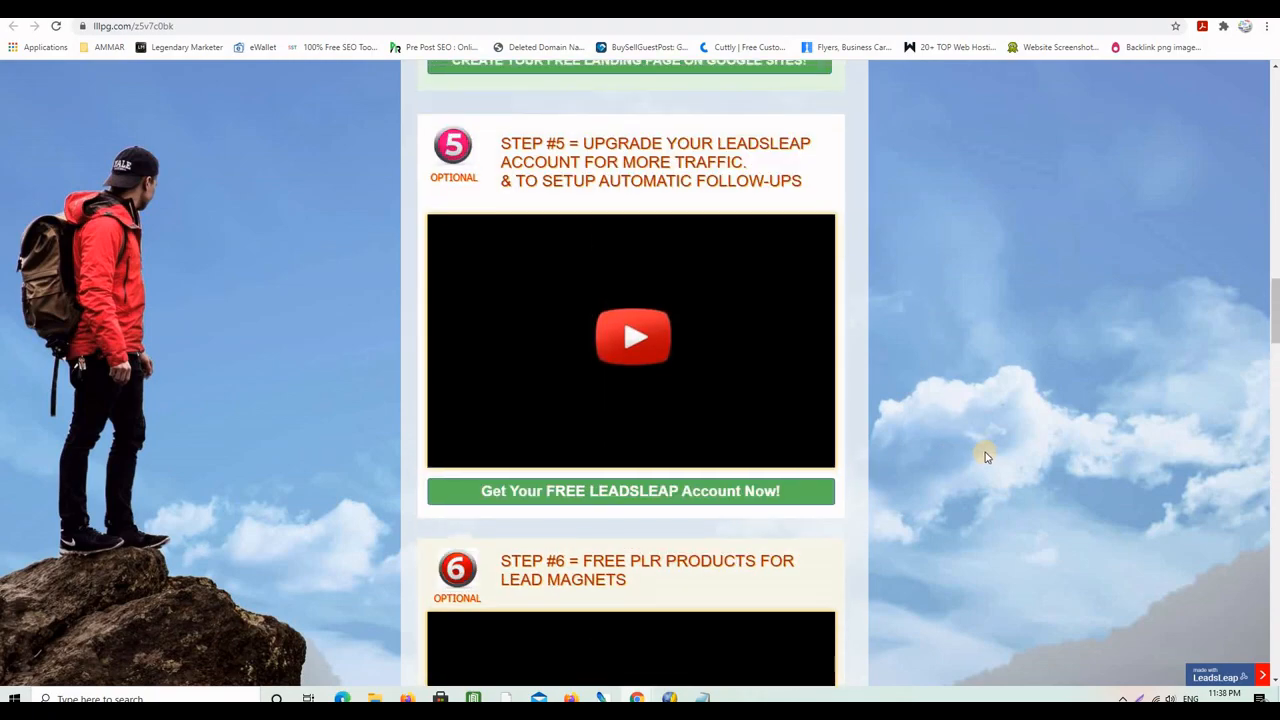
scroll(955, 385, "up", 3)
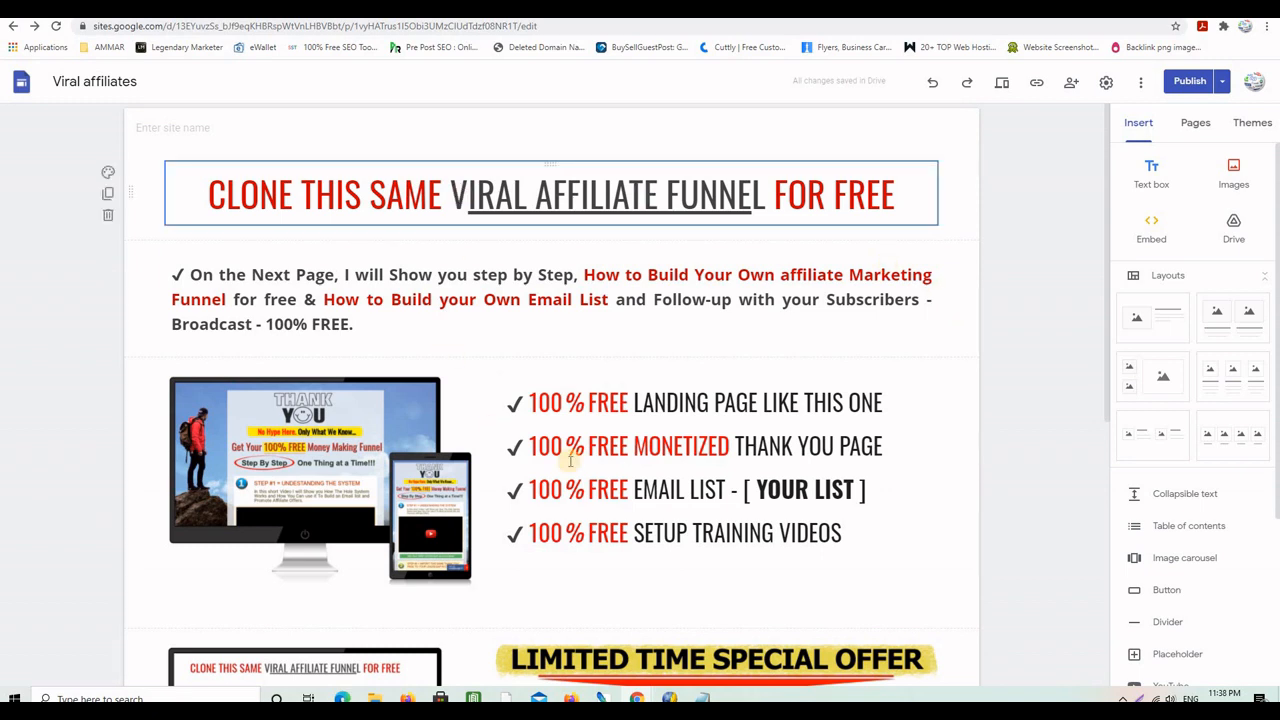
Step: Show the published site link of the Viral affiliates site in the editor and copy the full address
left_click(1037, 86)
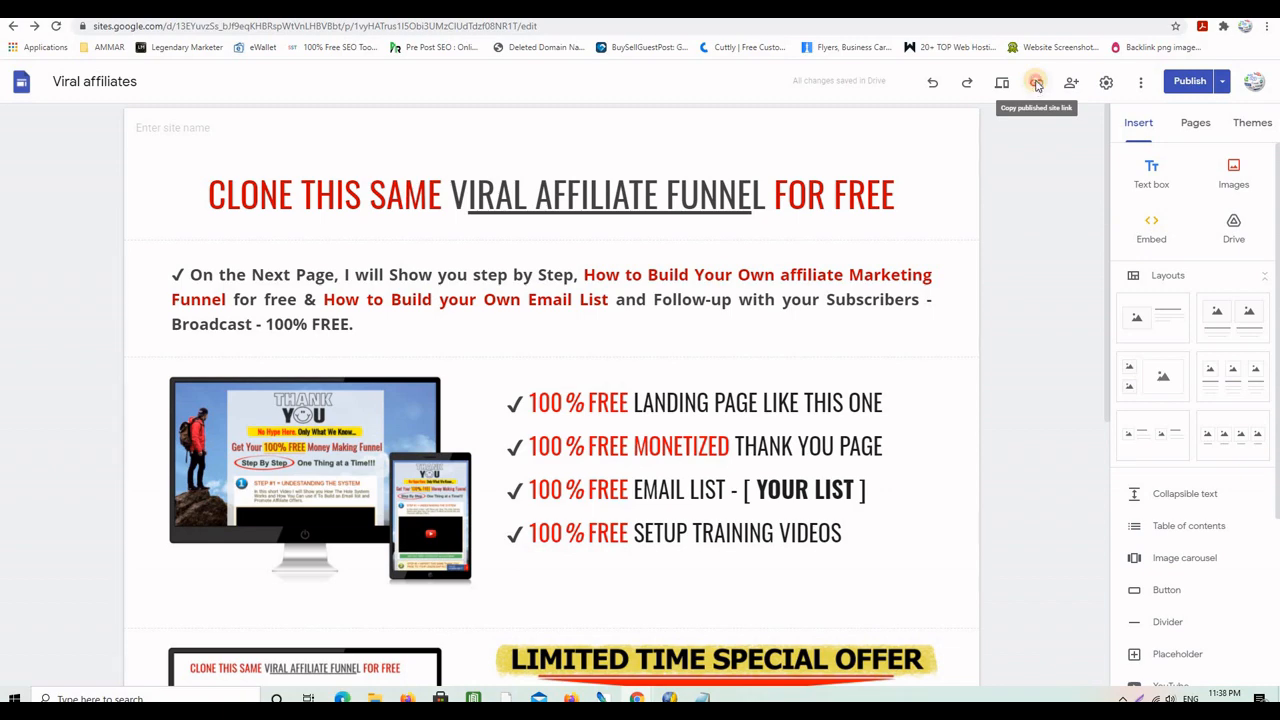
left_click(1037, 86)
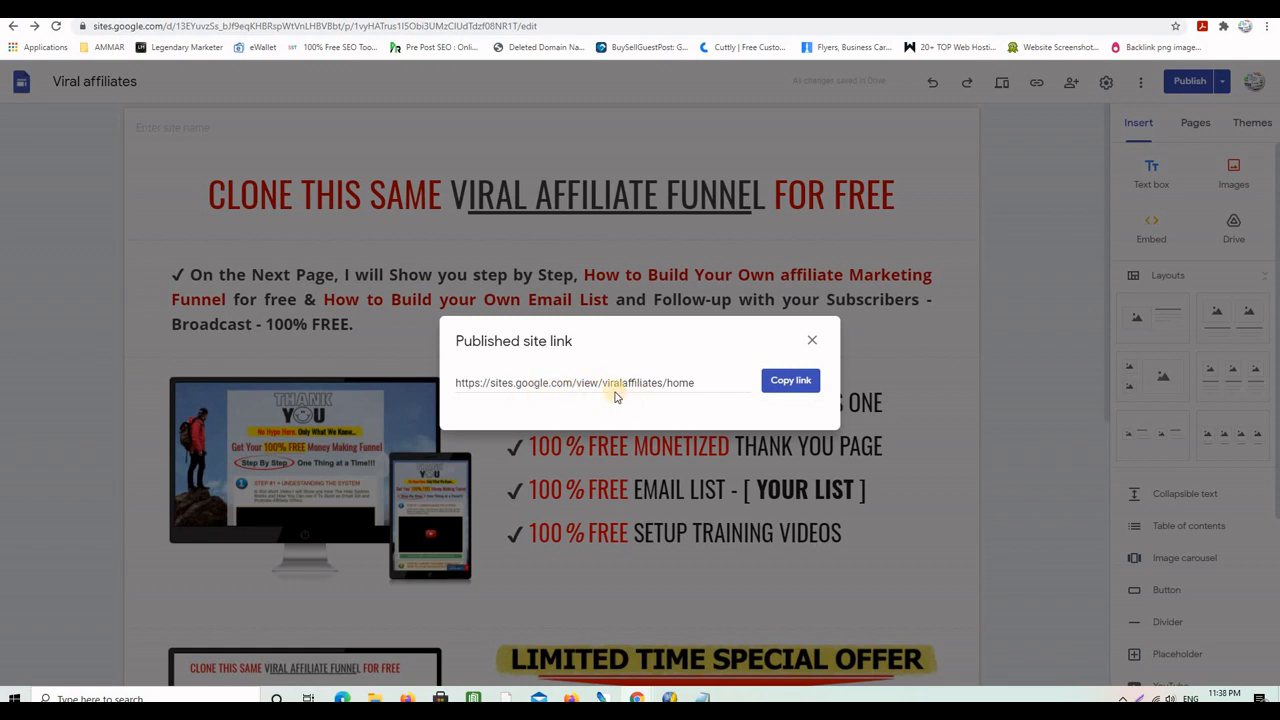
left_click(692, 386)
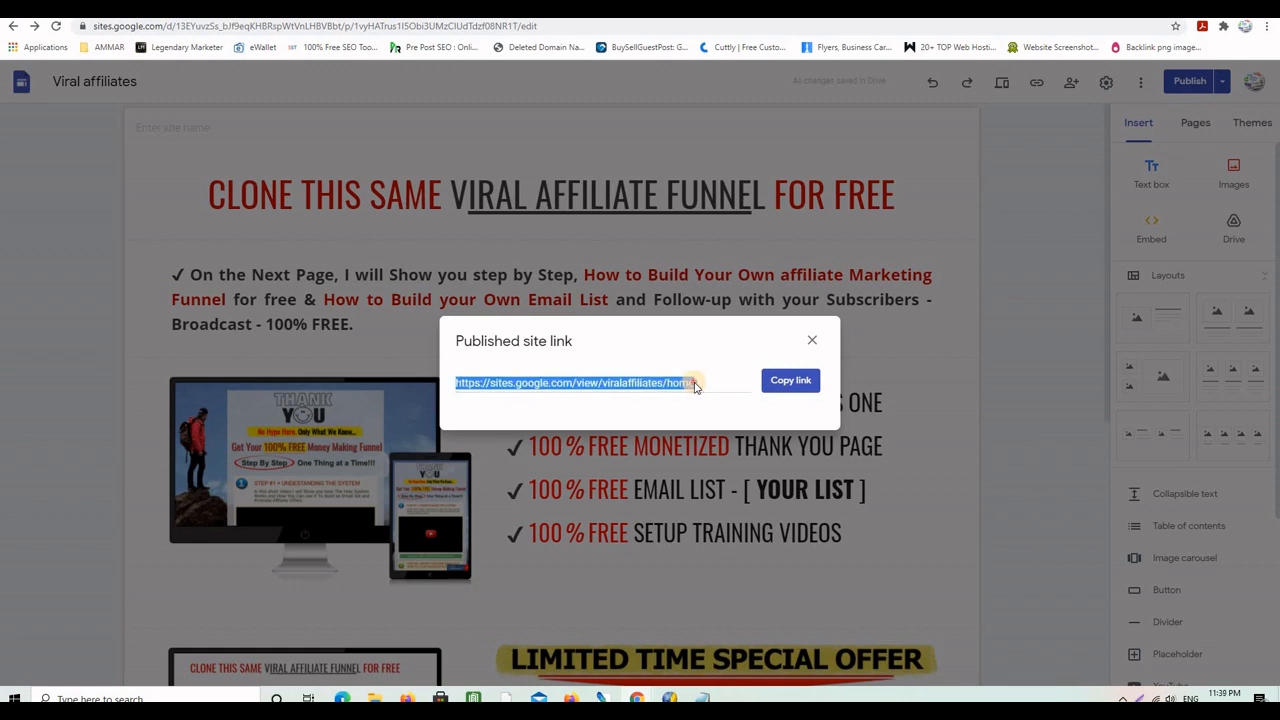
left_click(694, 386)
left_click(698, 388)
left_click(676, 386)
left_click(672, 386)
right_click(670, 387)
left_click(686, 391)
Step: Open the copied site link in a new browser tab and look over the published page down to the affiliate disclosure
key("ctrl+t")
right_click(343, 29)
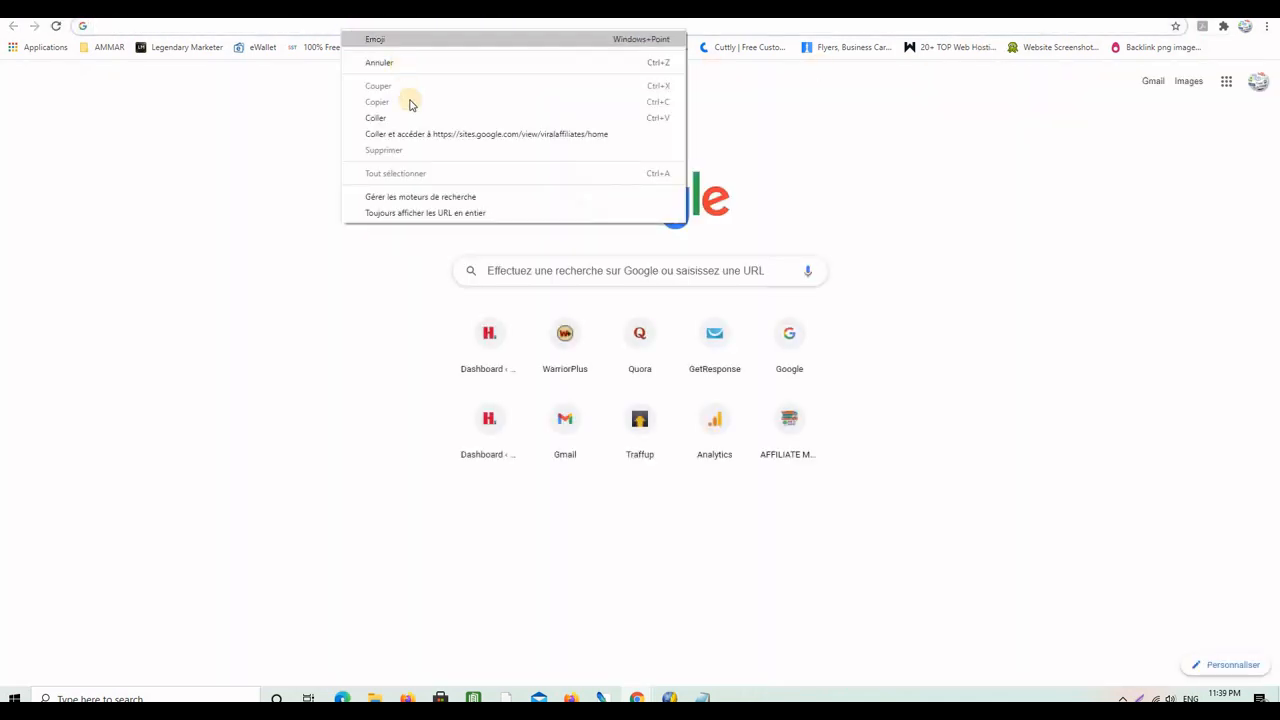
left_click(494, 118)
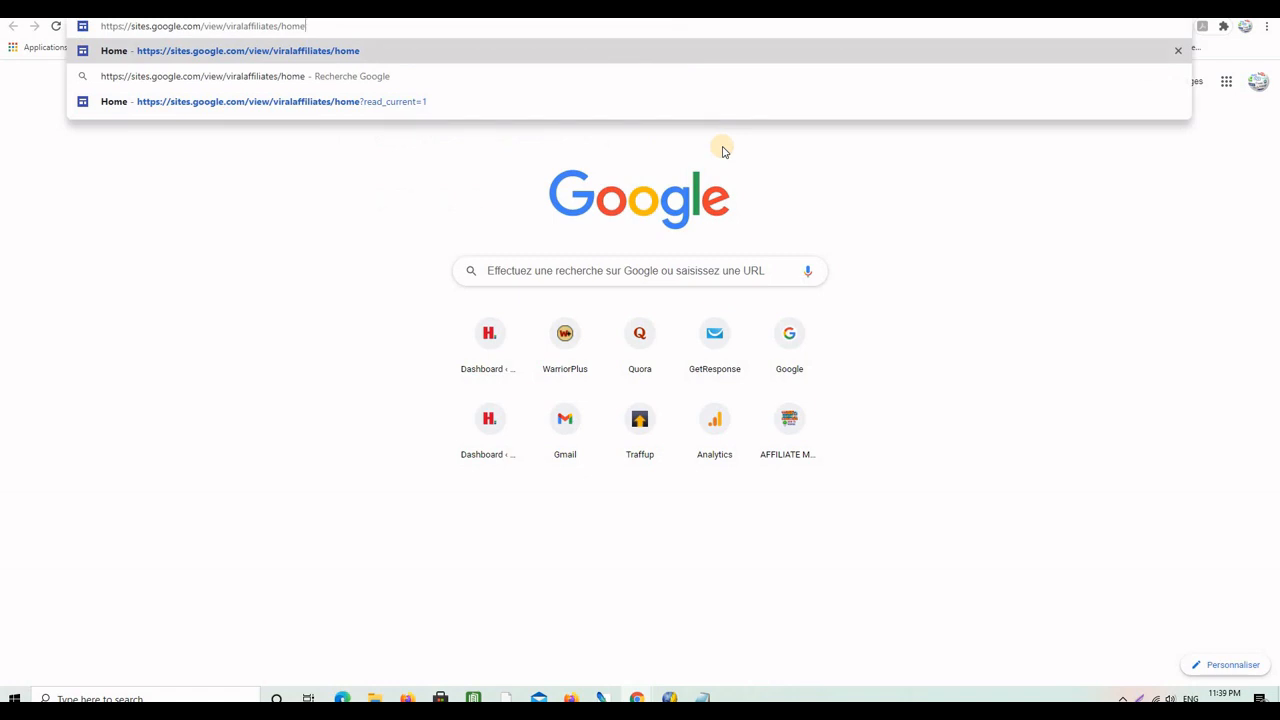
key("Return")
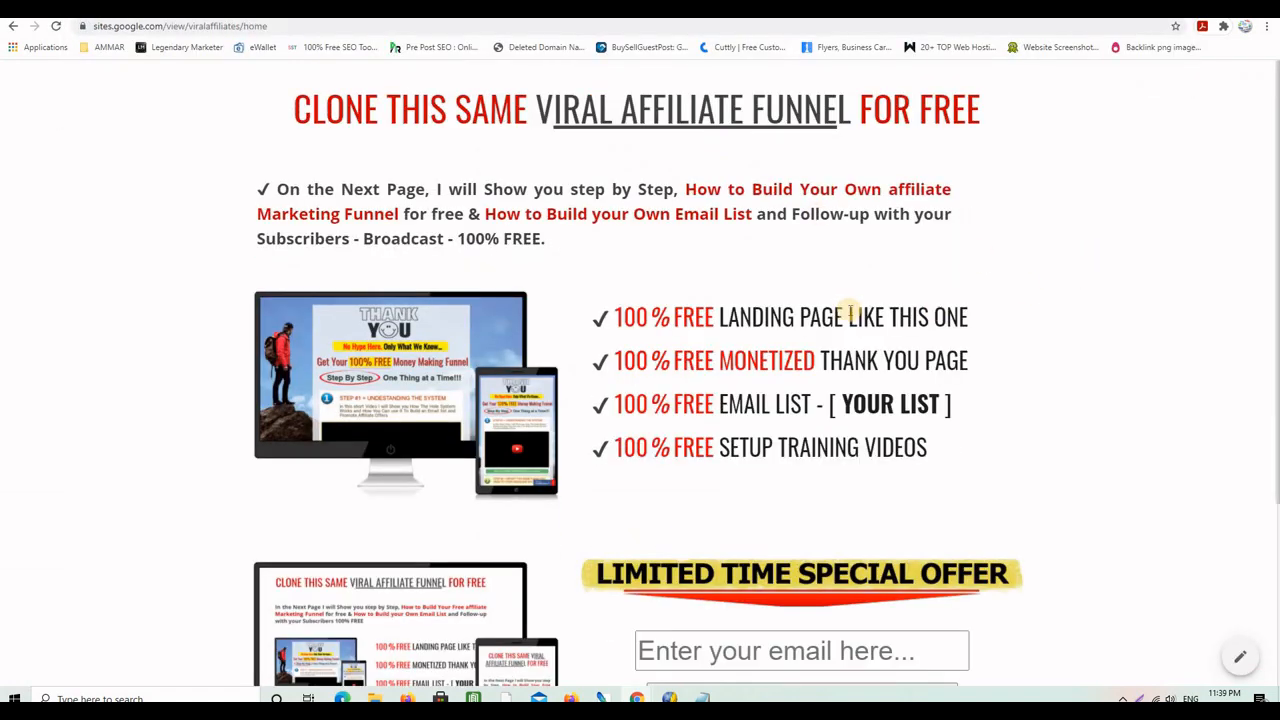
scroll(845, 315, "down", 2)
scroll(1006, 314, "up", 2)
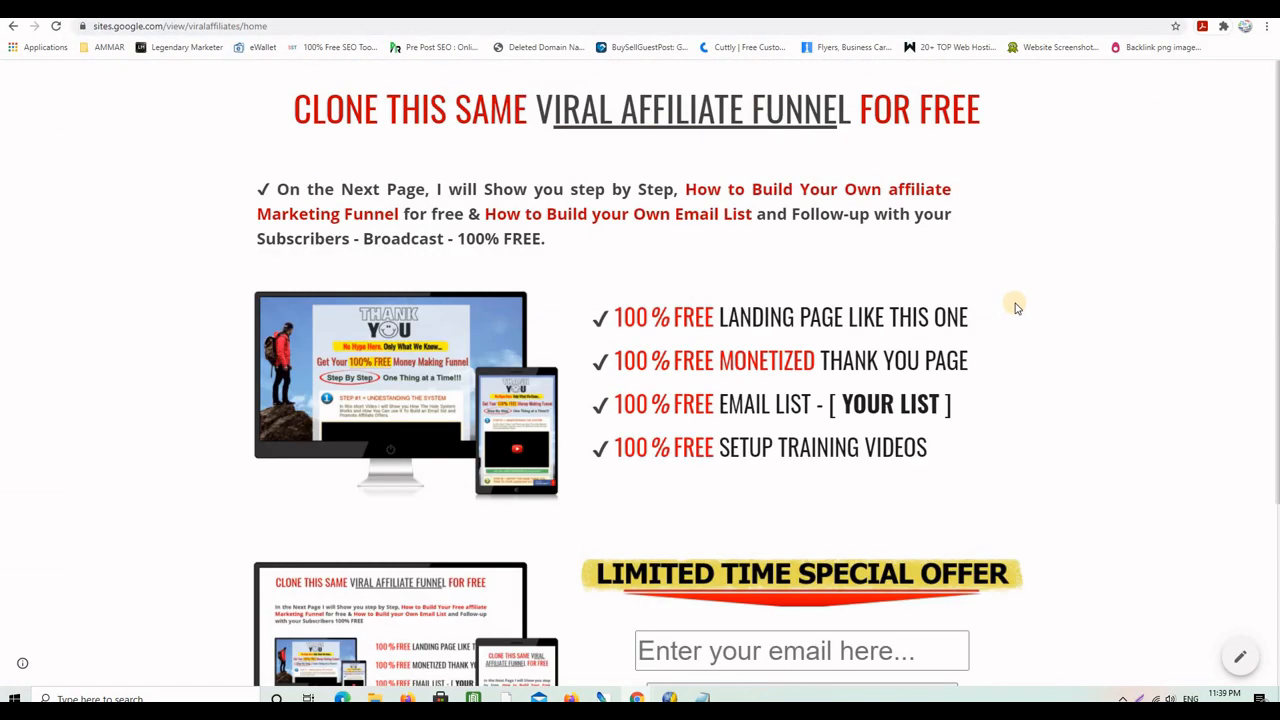
scroll(1015, 310, "down", 3)
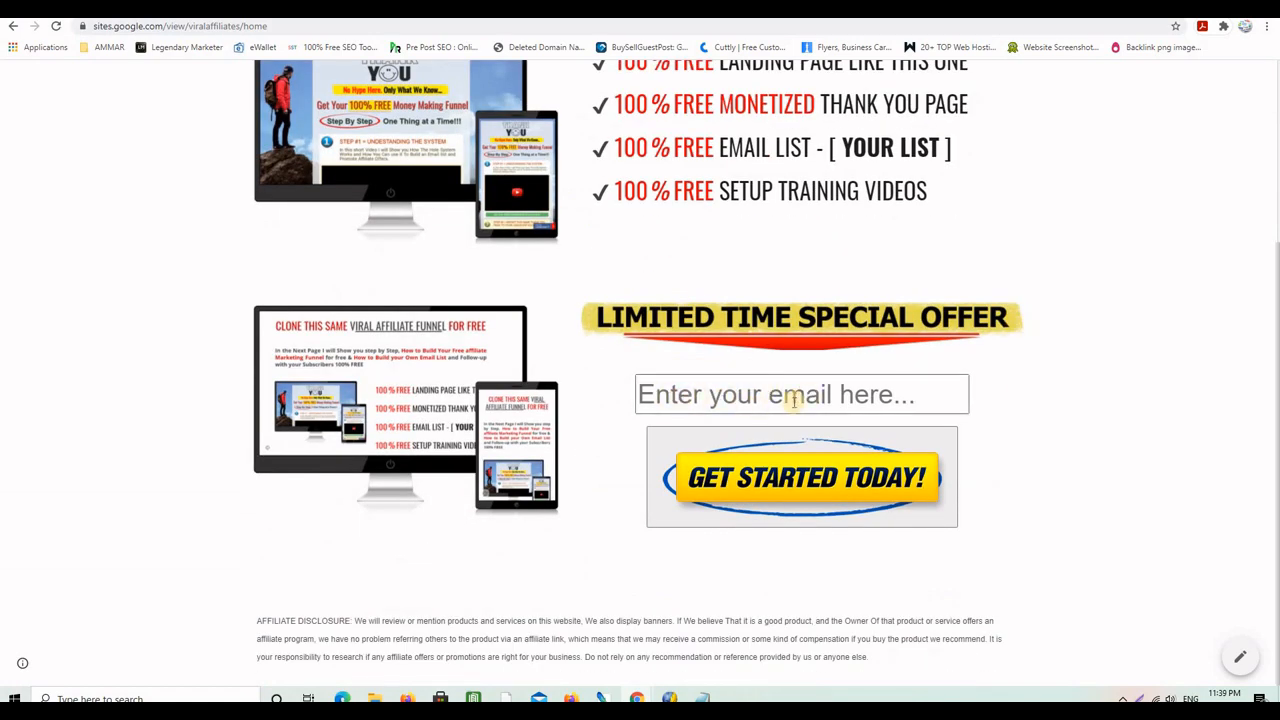
scroll(1081, 375, "up", 3)
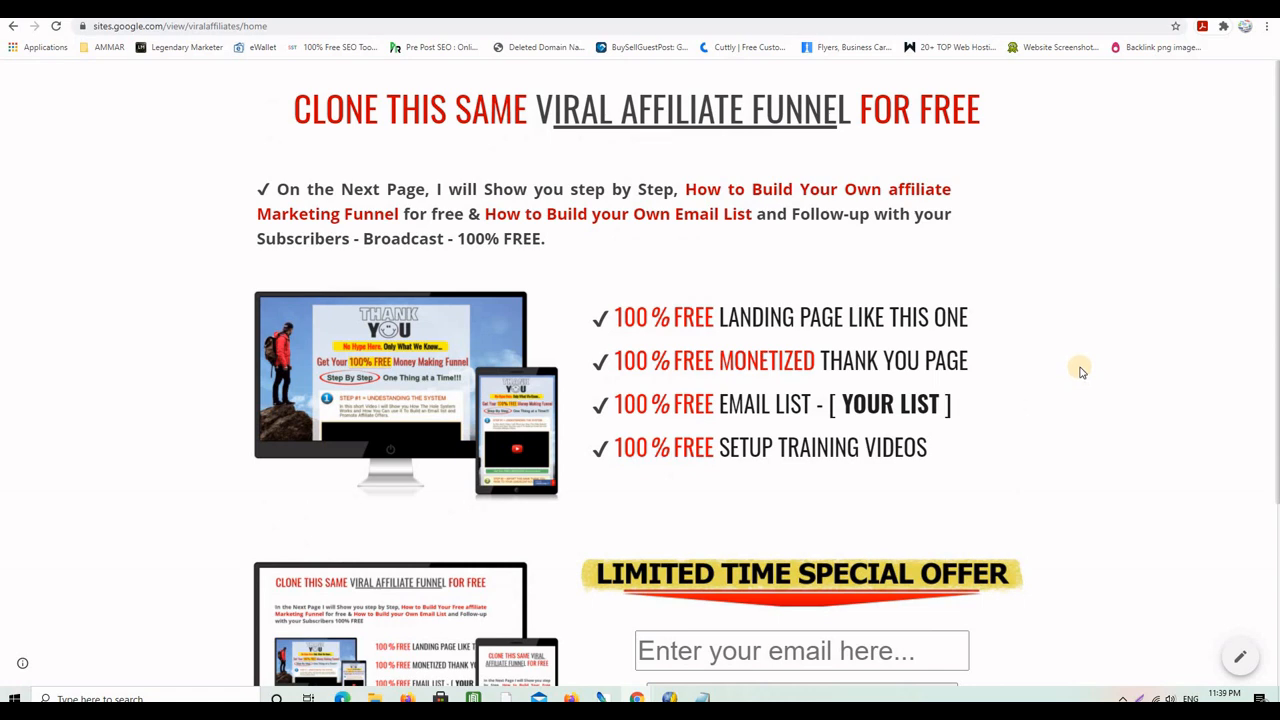
Step: Remove "/home" from the published page's address and load the shortened URL sites.google.com/view/viralaffiliates
left_click(283, 28)
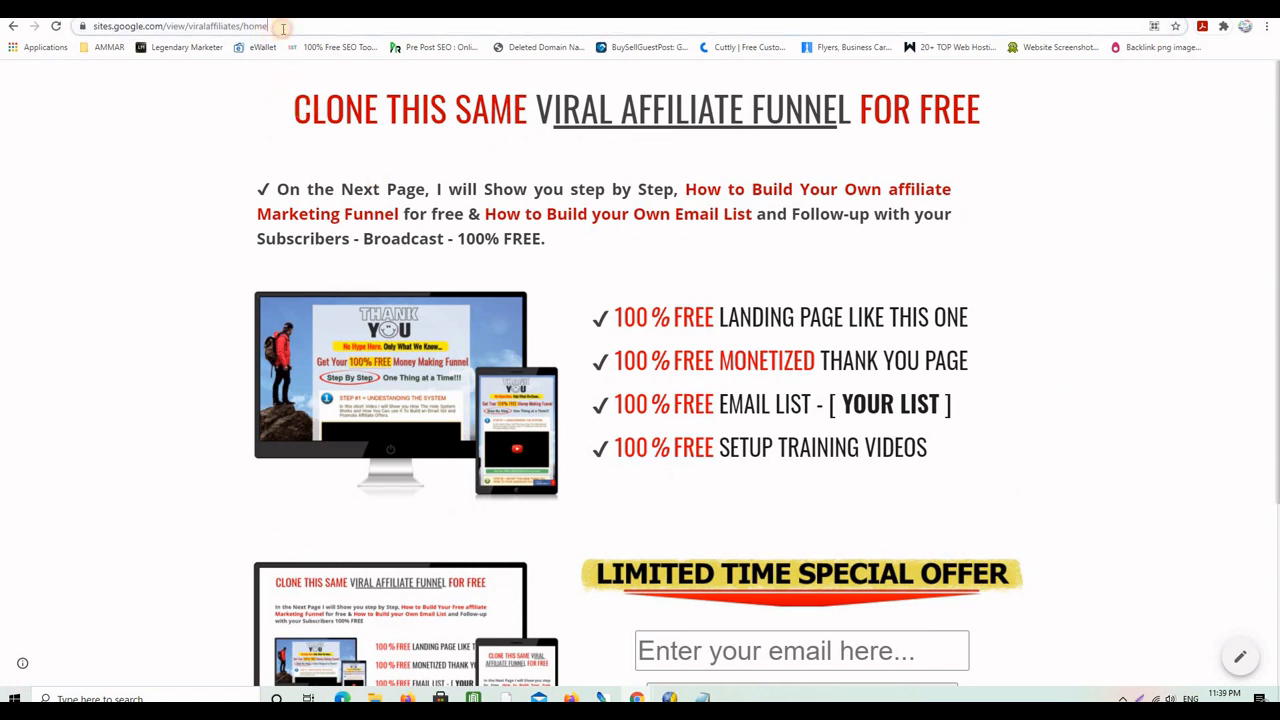
key("BackSpace")
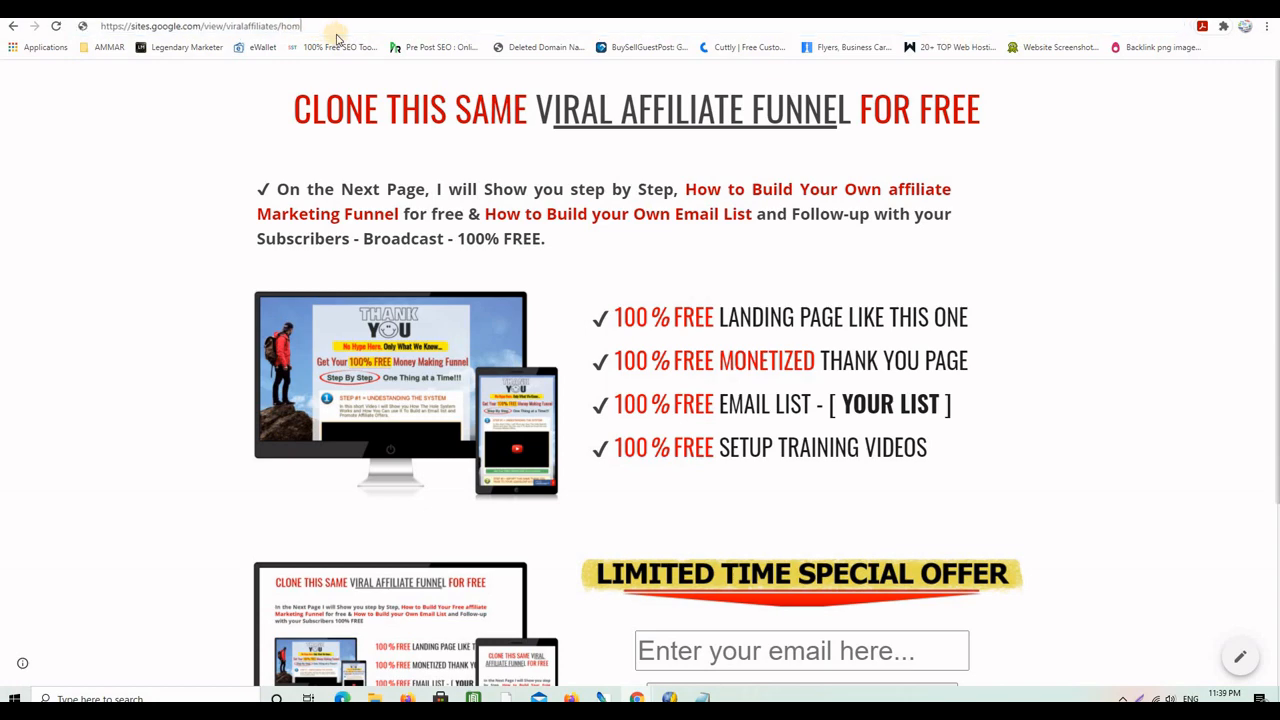
key("BackSpace")
key("BackSpace")
key("BackSpace")
key("BackSpace")
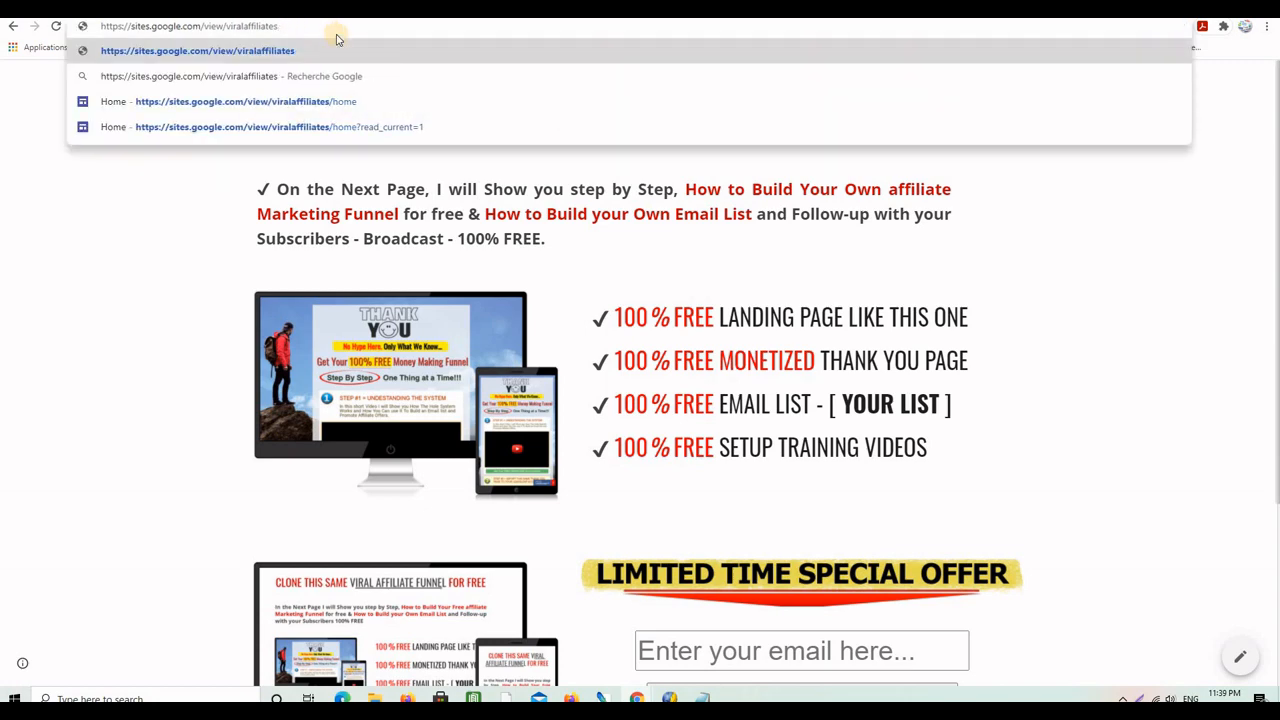
key("Return")
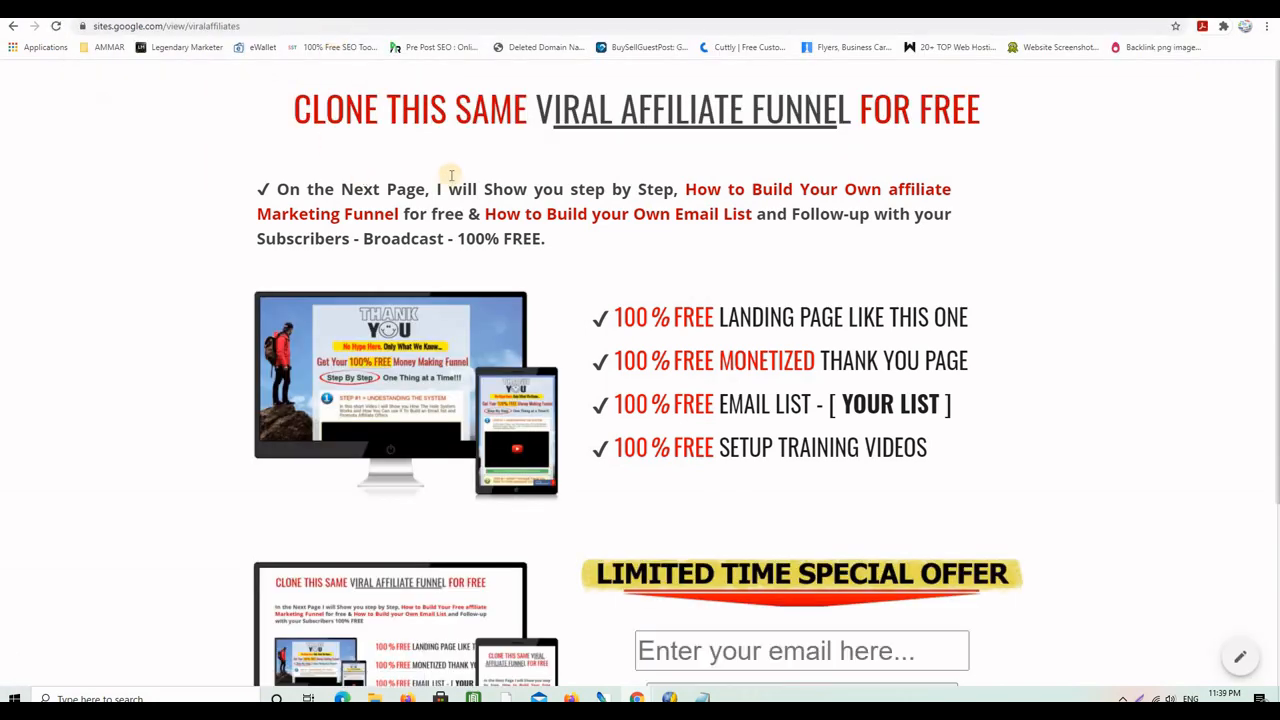